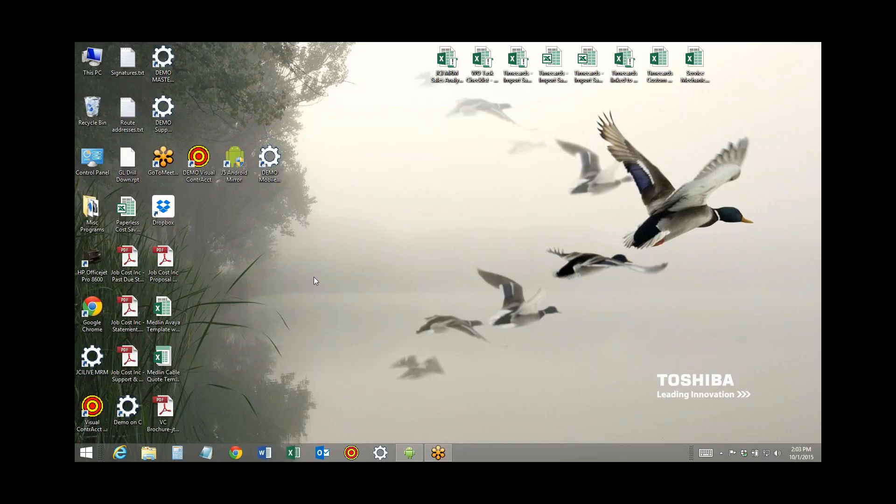
Bring up the mirrored Android phone screen to view its home screen, and minimize it again
left_click(417, 455)
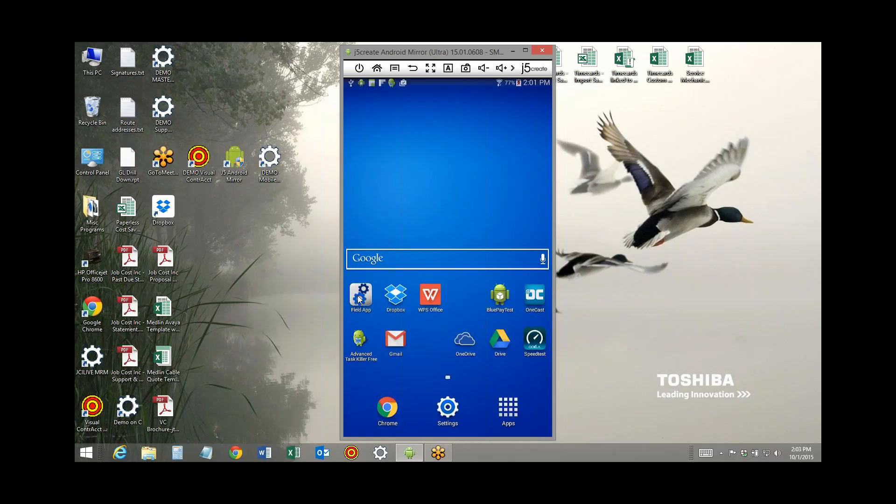
left_click(513, 50)
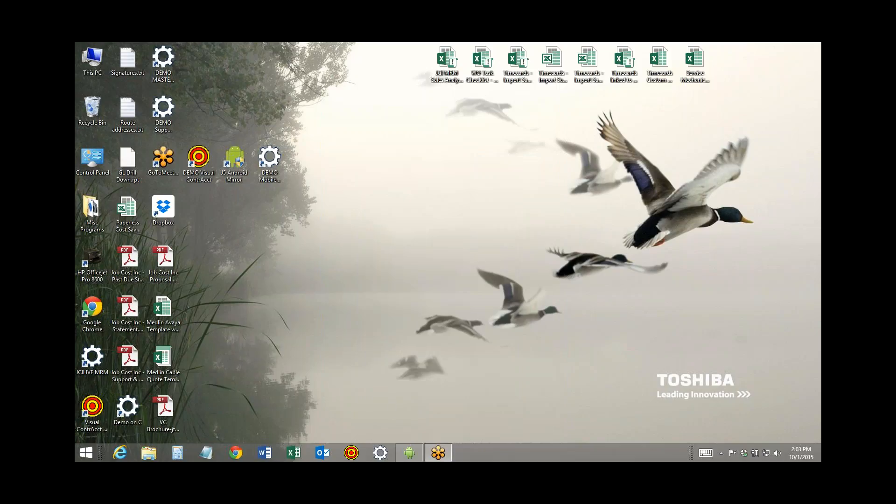
left_click(409, 452)
left_click(797, 104)
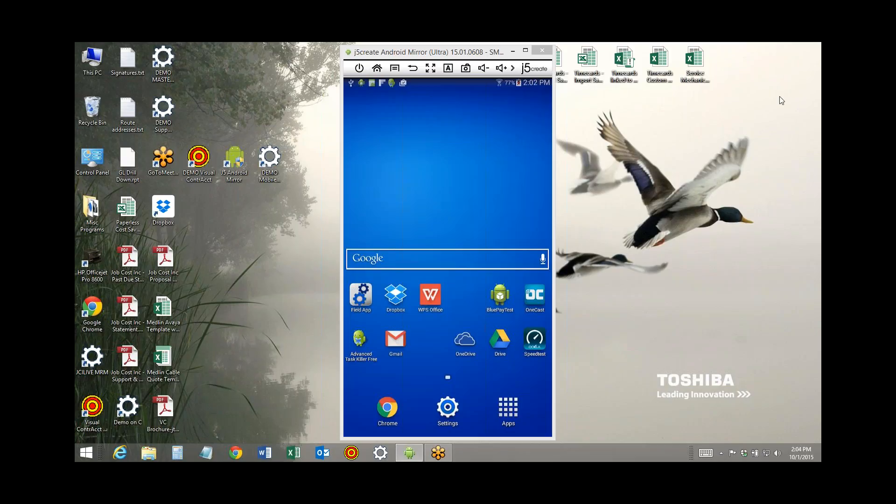
left_click(512, 51)
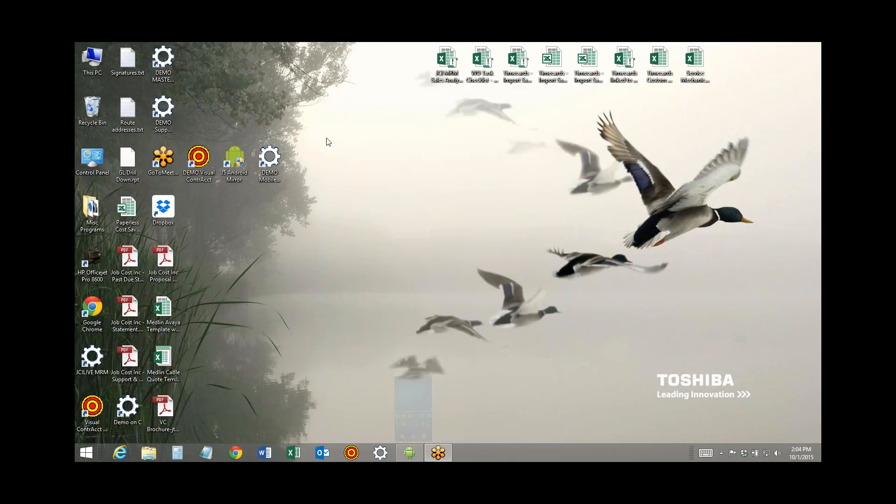
Launch Mobile Resource Manager from its DEMO desktop shortcut
left_click(273, 177)
left_click(273, 178)
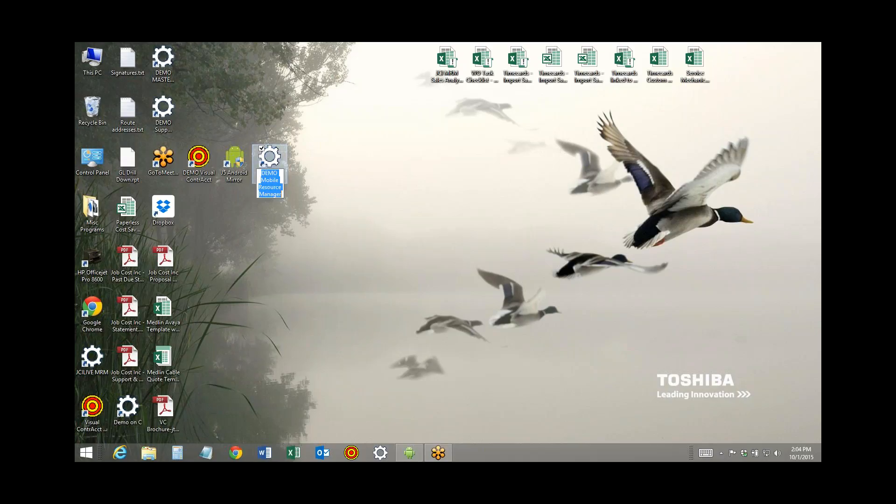
left_click(272, 158)
double_click(272, 158)
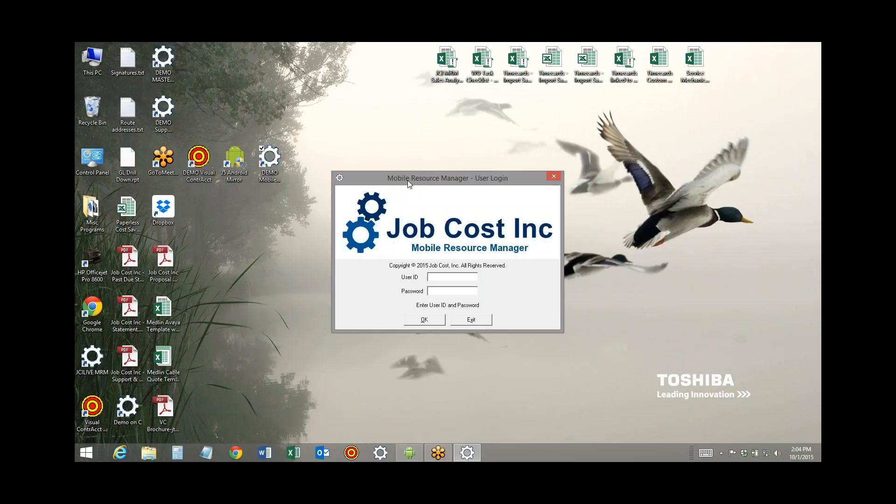
Log in to the demo database with the user ID demo
type("demo")
left_click_drag(467, 178, 345, 136)
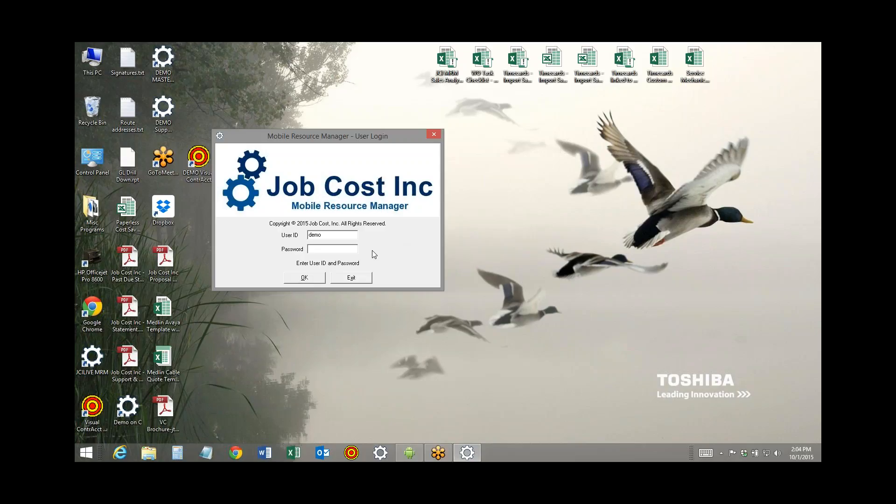
left_click(304, 278)
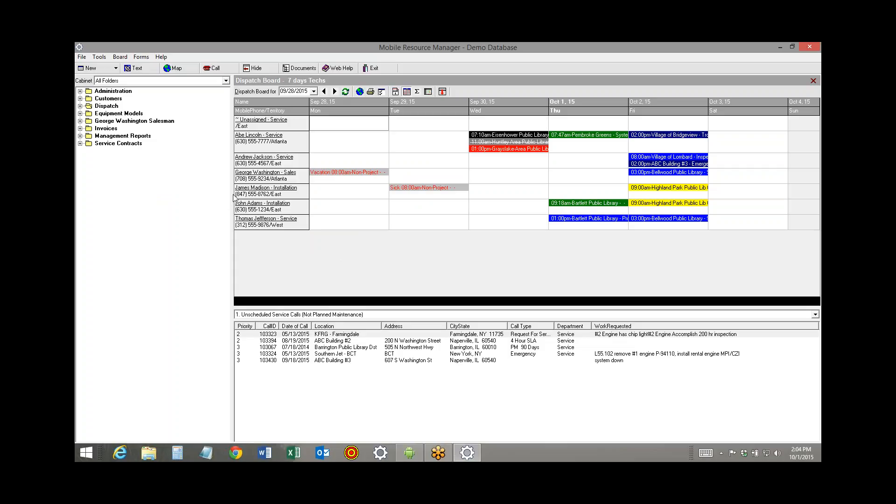
Narrow the folder tree to widen the dispatch board, and look through the unscheduled service calls, ending on ABC Building #2
left_click_drag(232, 188, 193, 188)
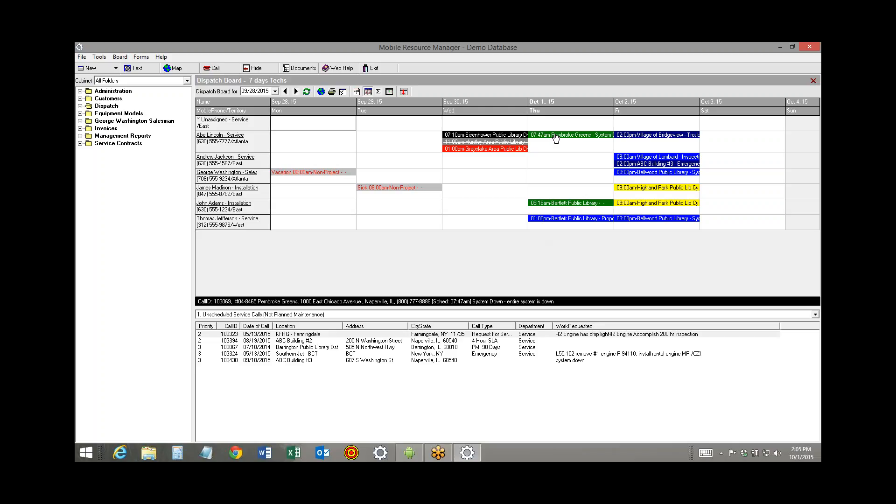
left_click(318, 348)
left_click(341, 354)
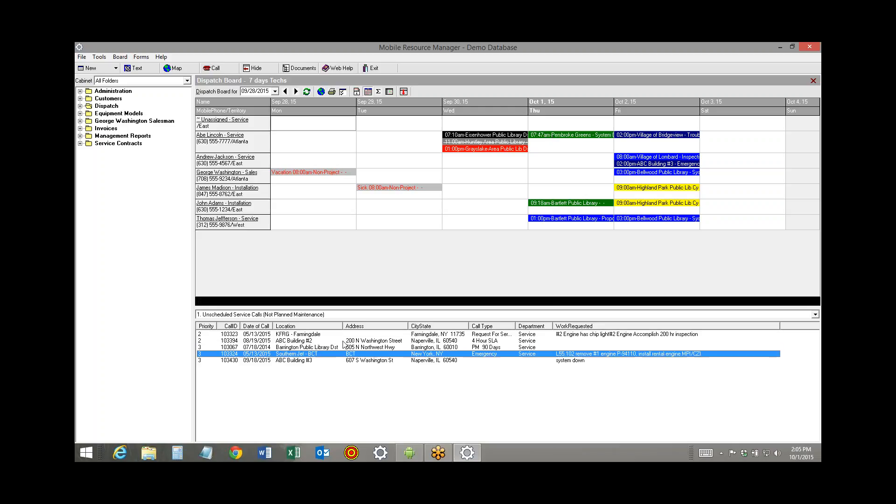
left_click(342, 334)
left_click(344, 346)
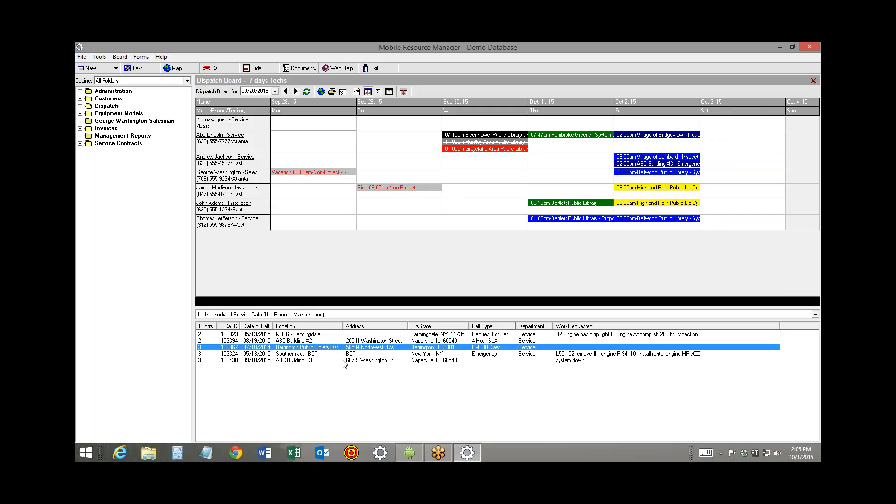
left_click(344, 361)
left_click(345, 355)
left_click(348, 341)
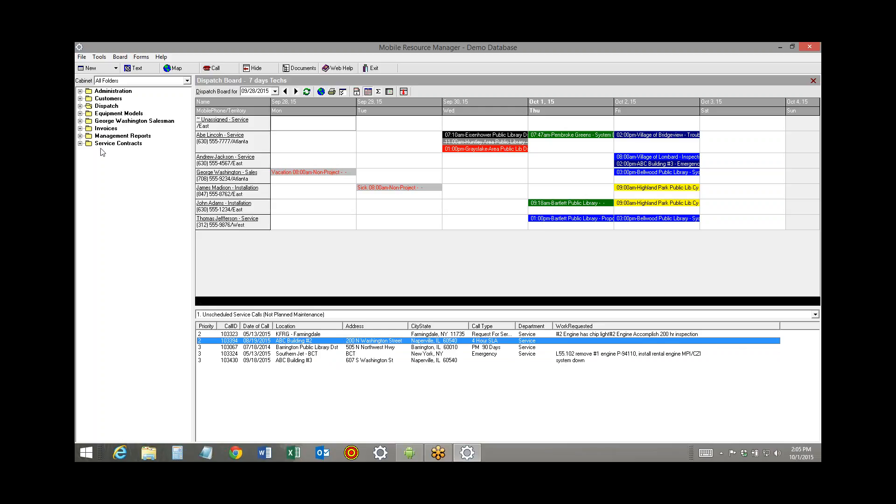
Expand the Dispatch folder and view the 7 days Equipment+Trucks, 7 days, 14 days Techs, 28 days Techs, 2 days and Today 7am to 7pm boards
left_click(80, 106)
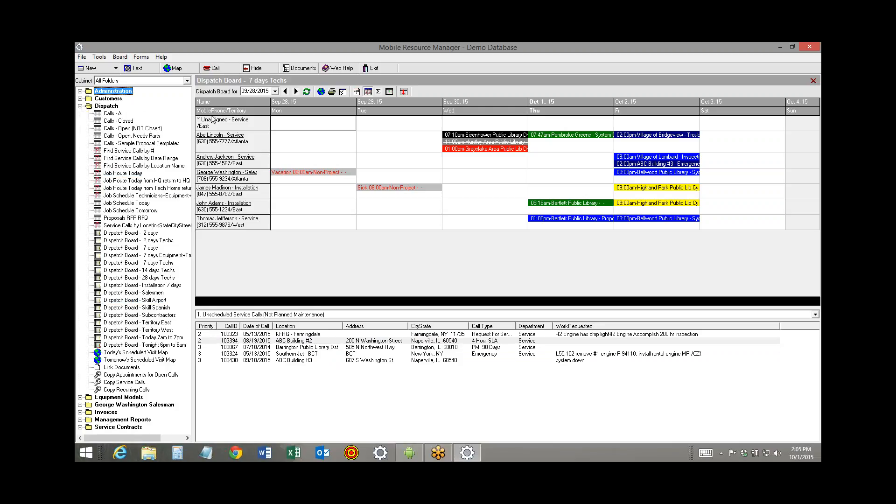
left_click(159, 256)
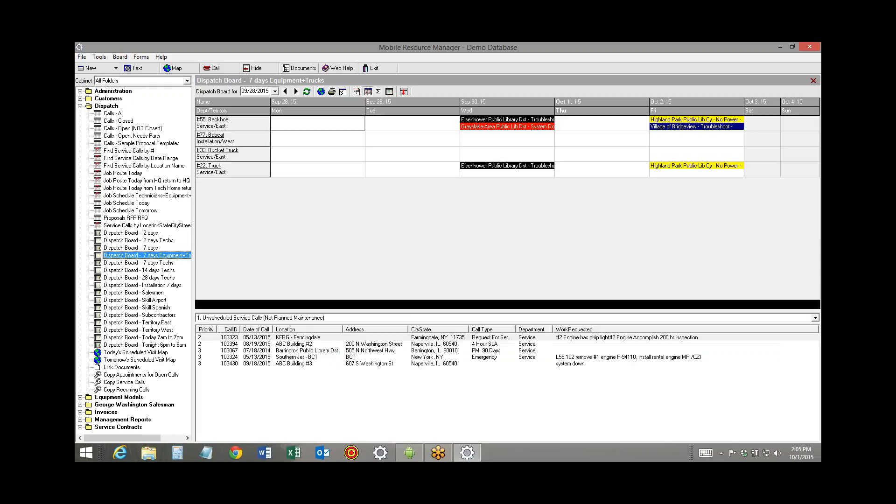
left_click(150, 249)
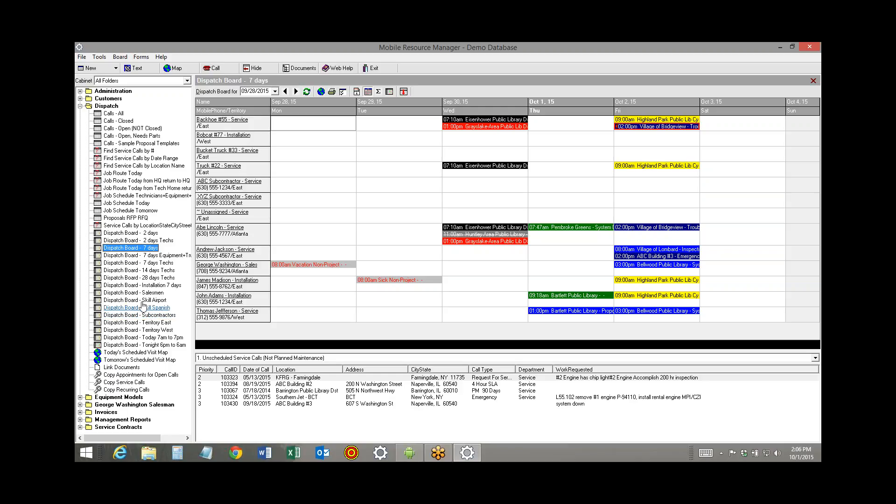
left_click(152, 271)
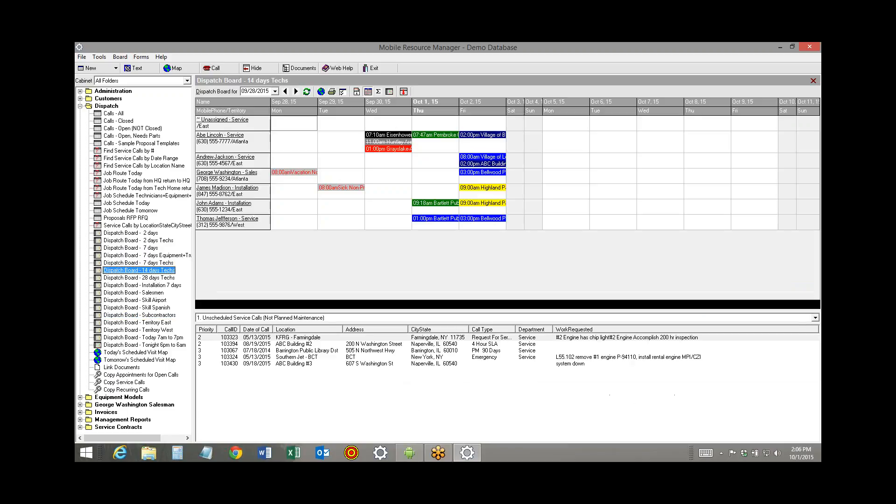
left_click(151, 279)
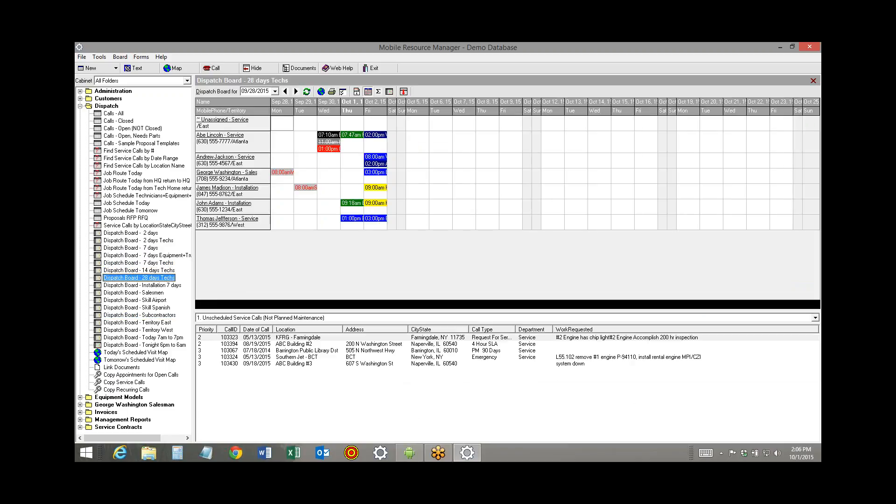
left_click(146, 235)
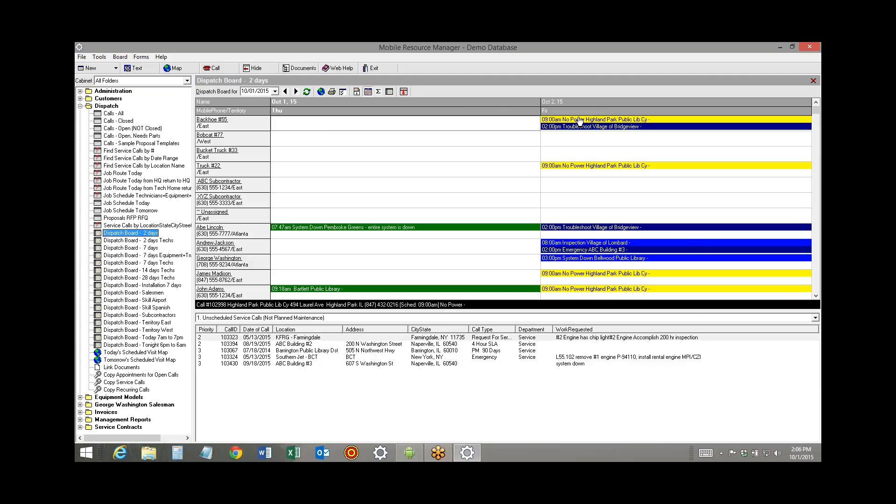
left_click(118, 339)
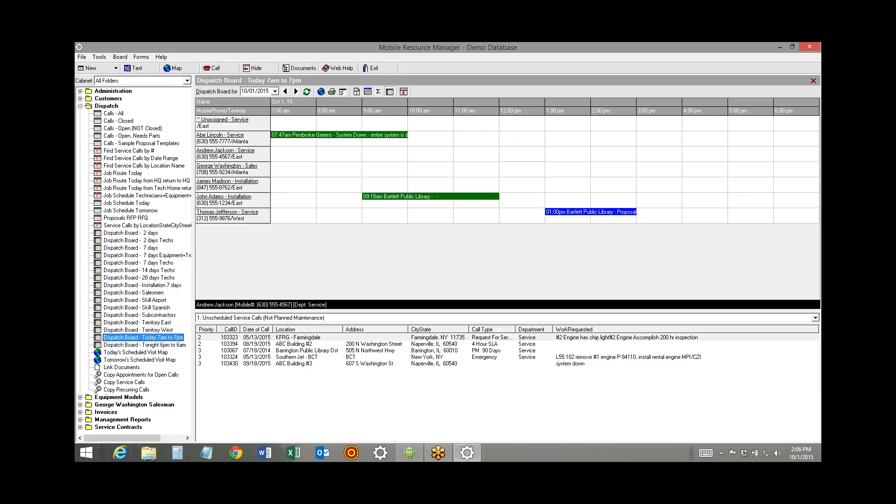
Open the record of the technician scheduled for Pembroke Greens, examine the skill rating options, cancel the selection and close the record
left_click(216, 136)
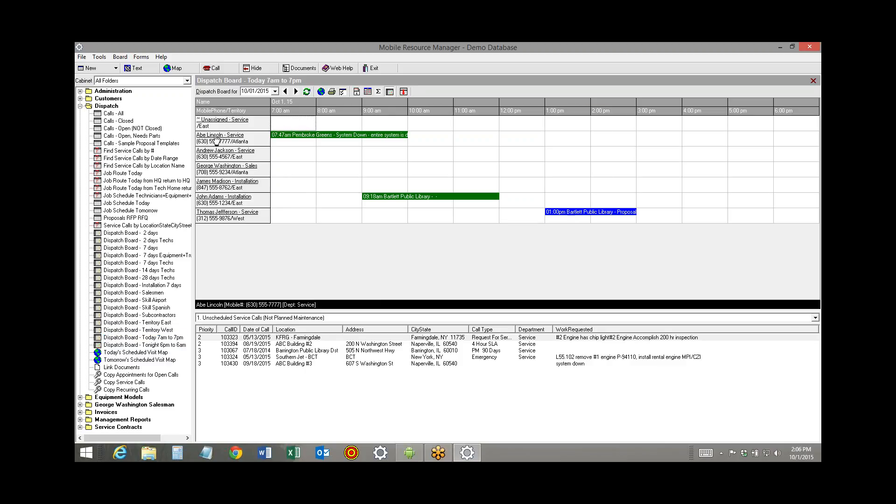
left_click(527, 168)
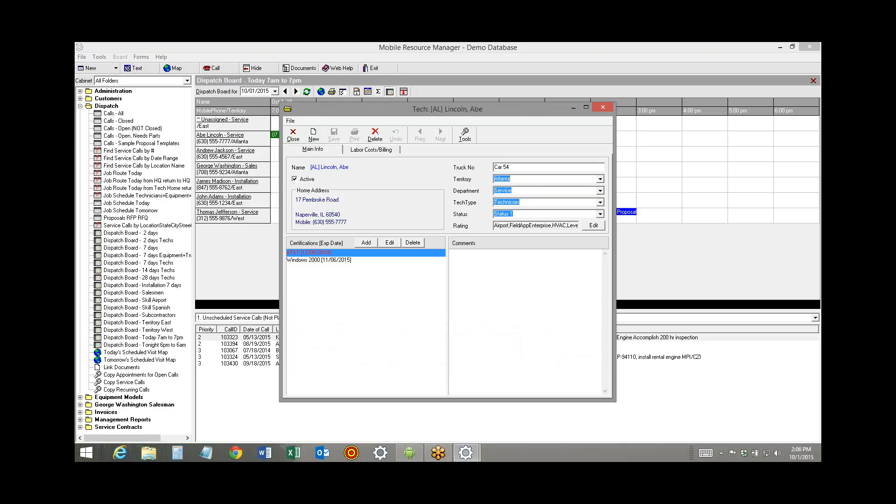
left_click(593, 225)
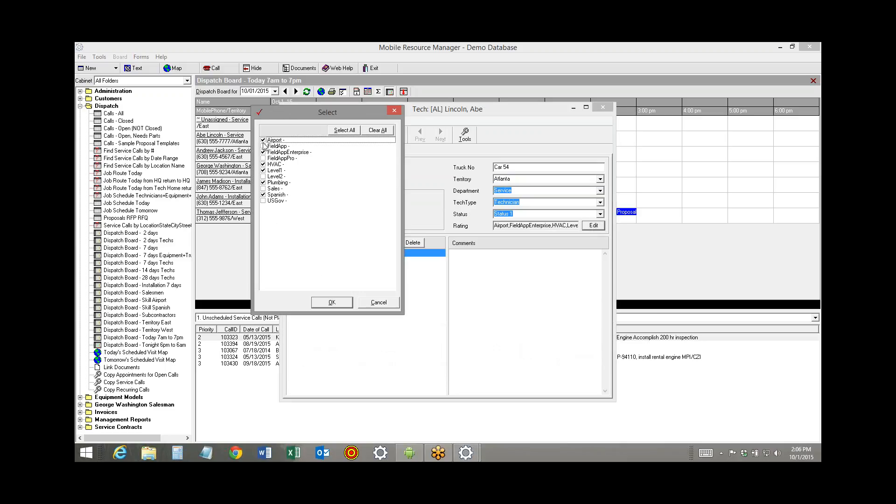
left_click(264, 146)
left_click(263, 170)
left_click(263, 170)
left_click(375, 304)
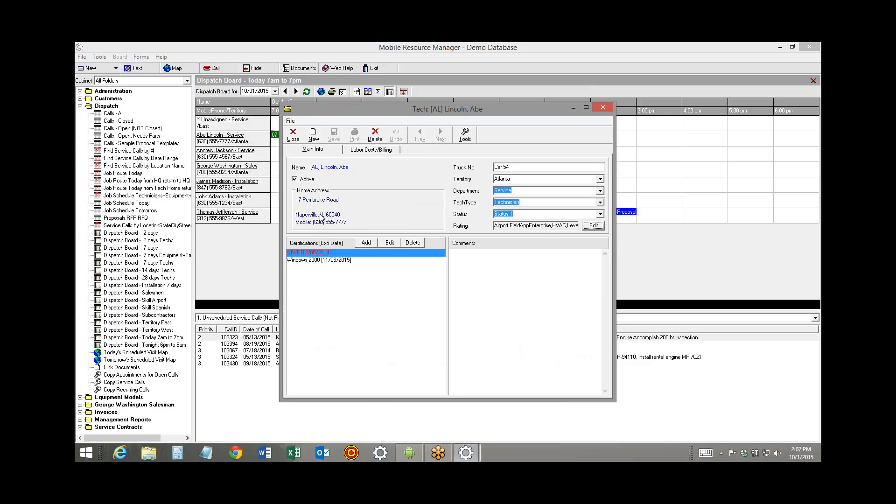
left_click(292, 136)
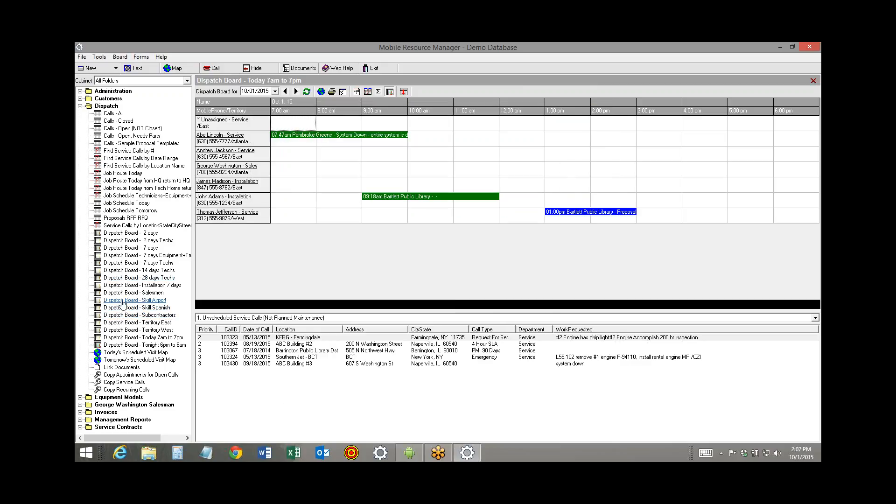
View the Skill Airport, Skill Spanish, Territory East and Territory West dispatch boards, and return to the 7 days board
left_click(123, 300)
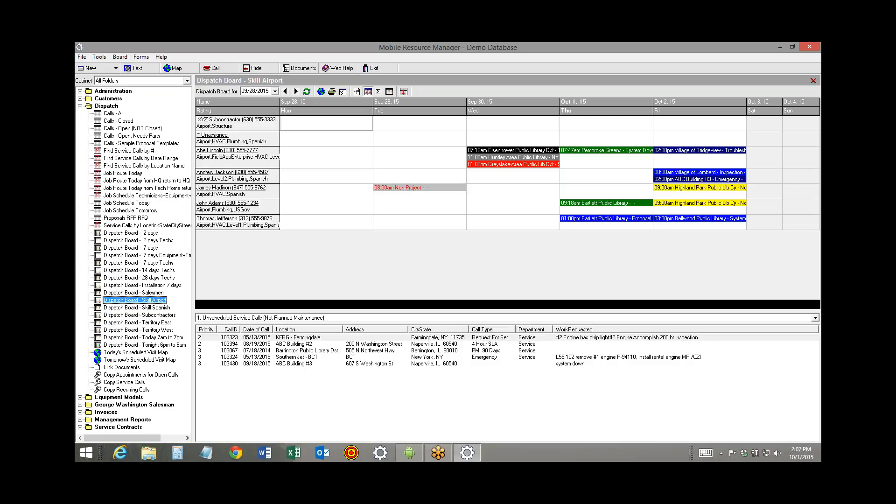
left_click(122, 308)
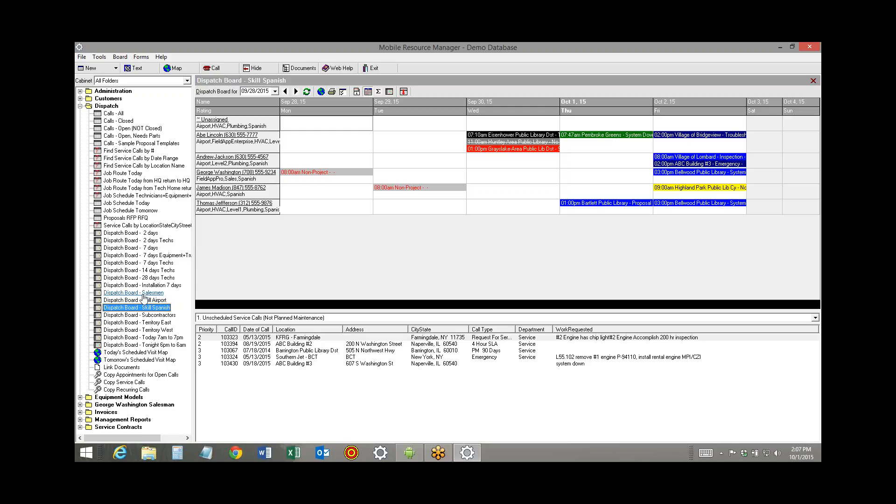
left_click(139, 323)
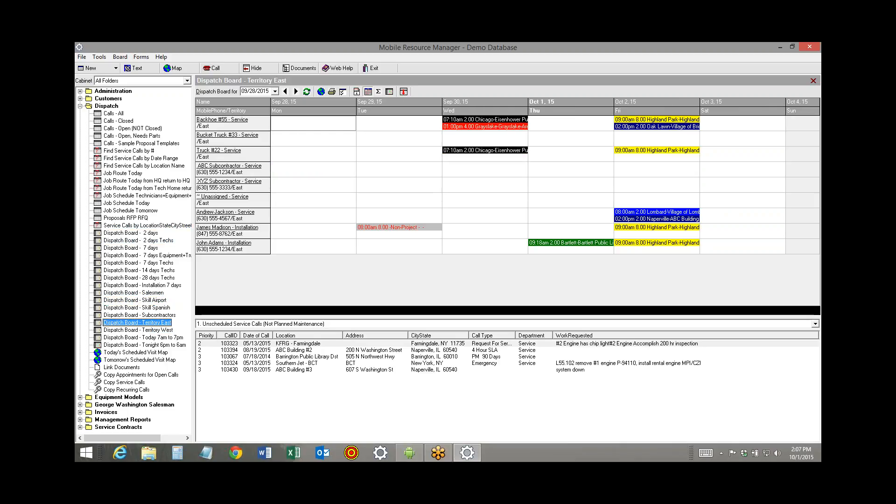
left_click(142, 330)
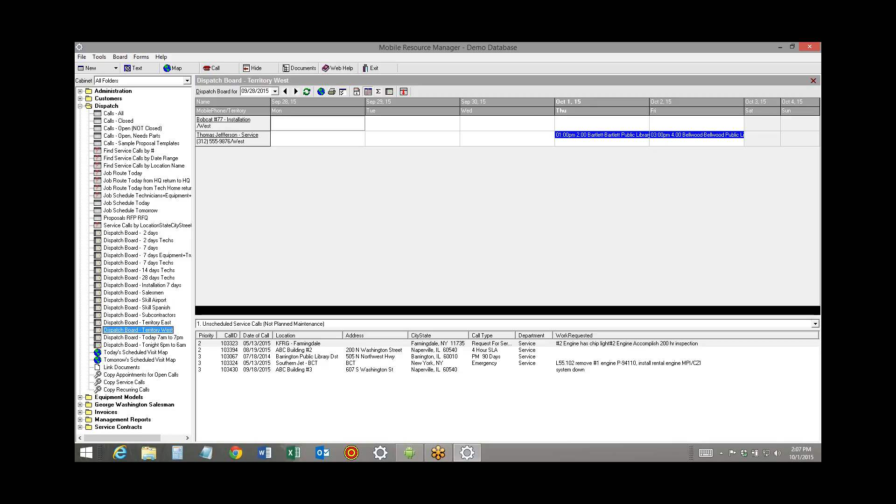
left_click(133, 248)
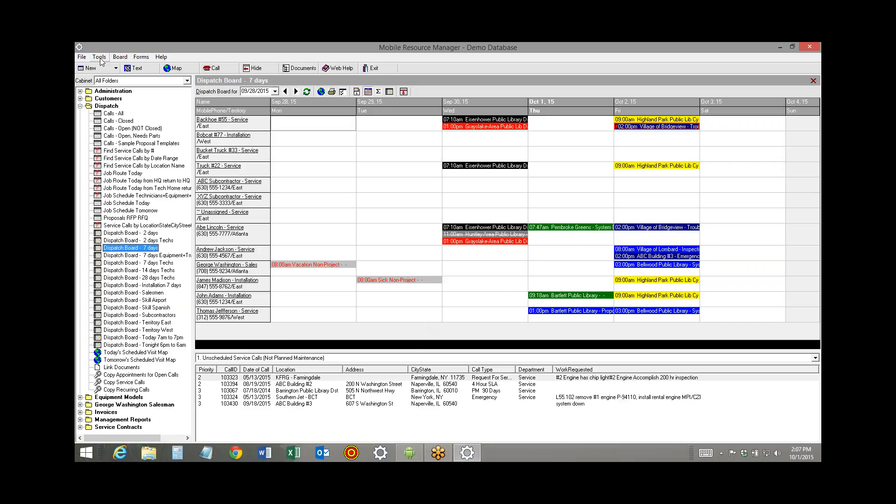
left_click(82, 57)
mouse_move(128, 125)
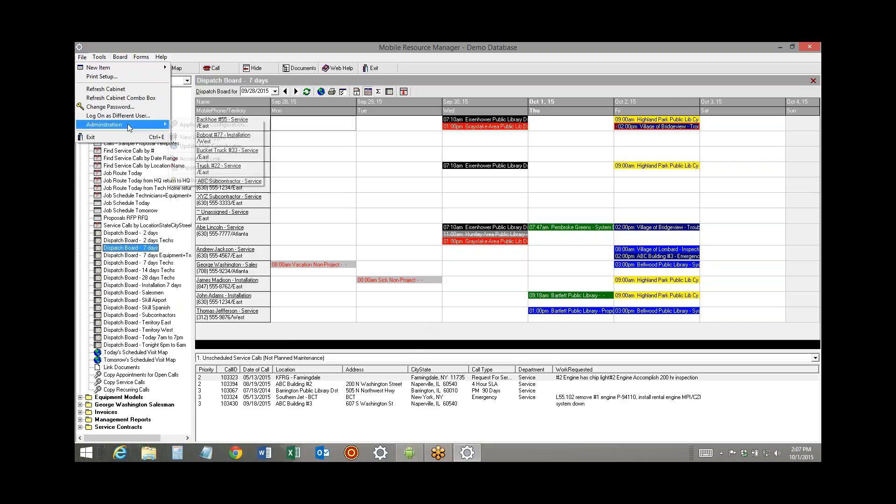
left_click(84, 185)
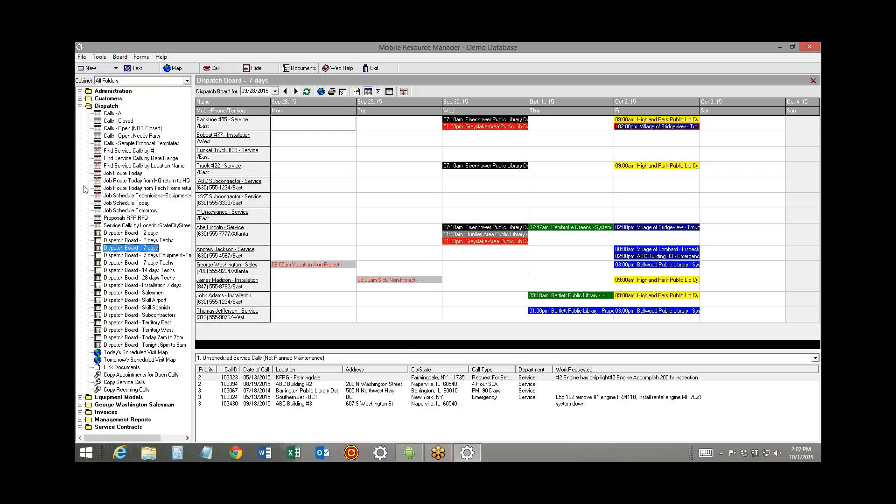
Expand the Customers folder, list all customers, and open the ABC Property Management record to view its billing address
left_click(80, 98)
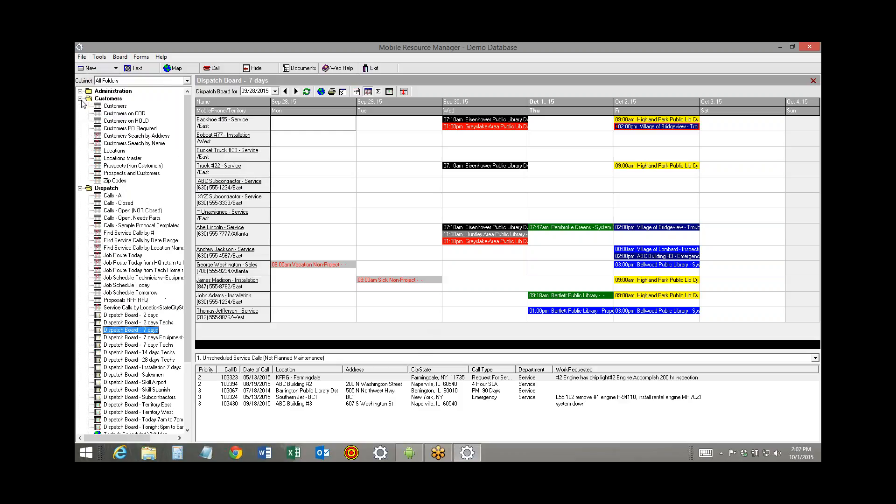
left_click(114, 106)
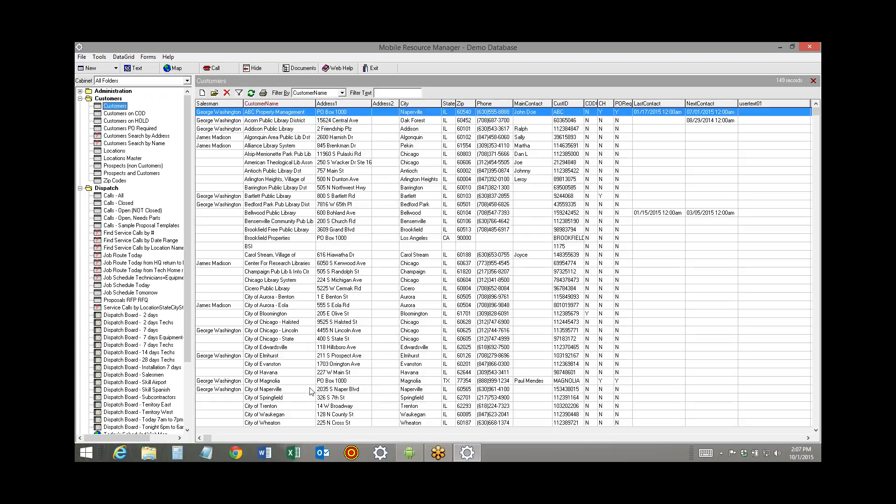
double_click(269, 116)
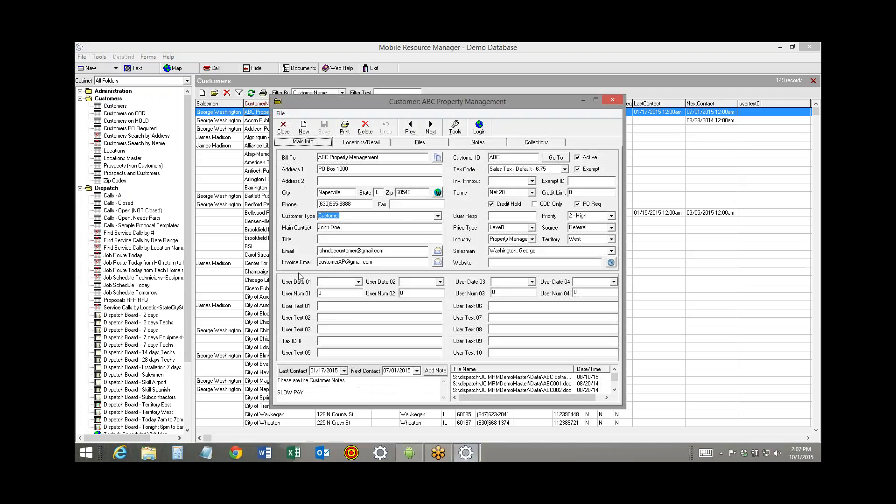
left_click(348, 168)
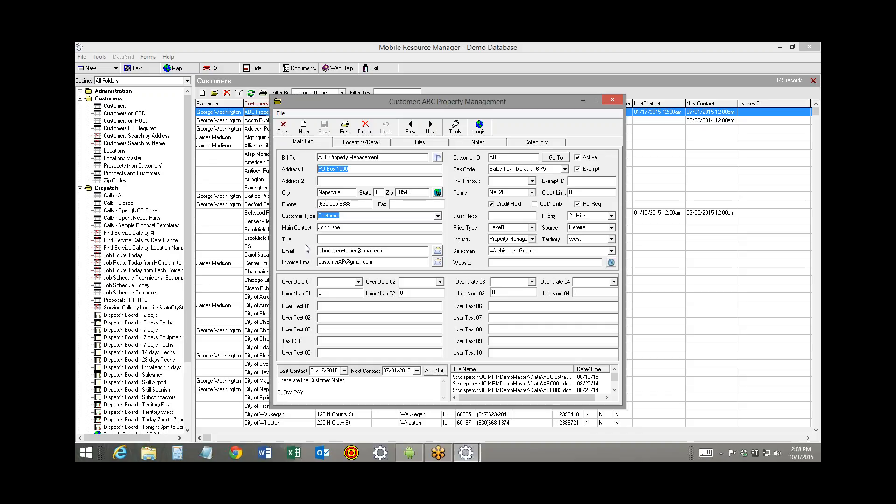
View the customer's locations list, compare it with the main billing information, and select each of the three ABC buildings in turn
left_click(360, 144)
left_click(363, 175)
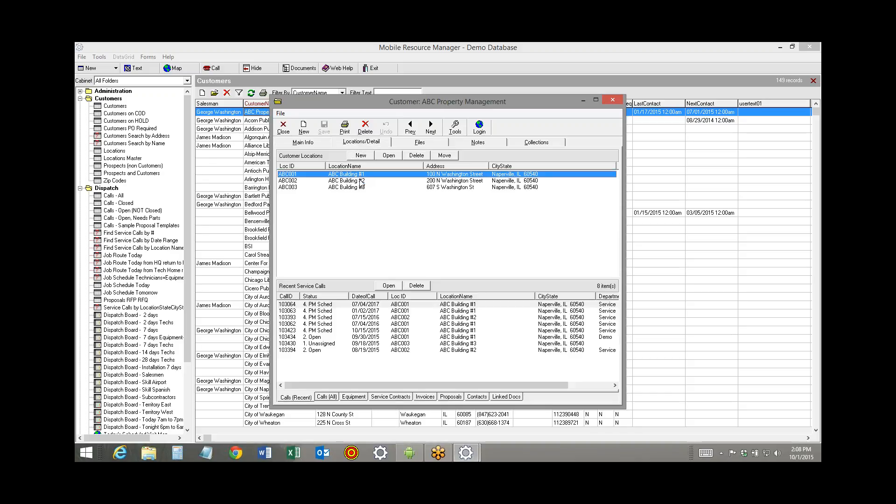
left_click(362, 181)
left_click(360, 187)
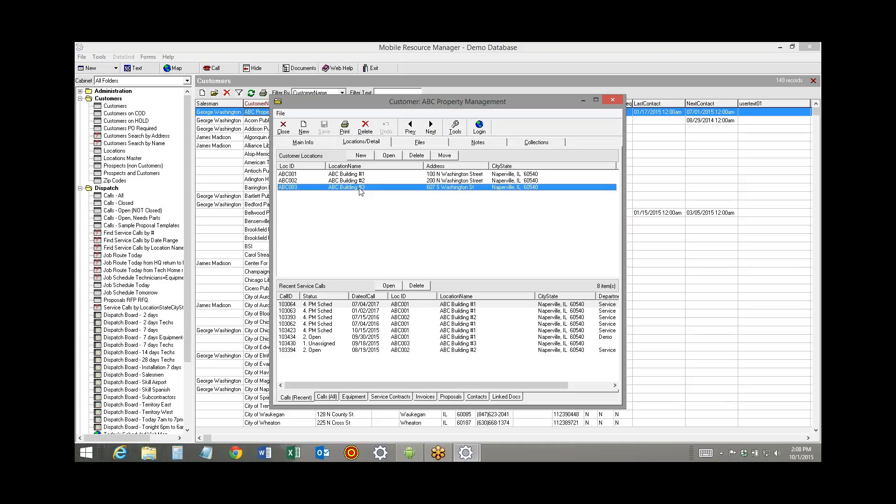
left_click(302, 143)
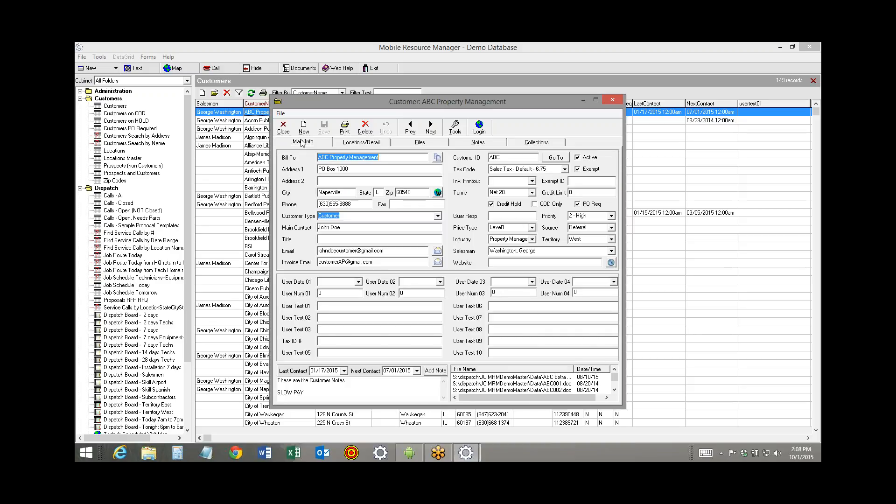
left_click(358, 143)
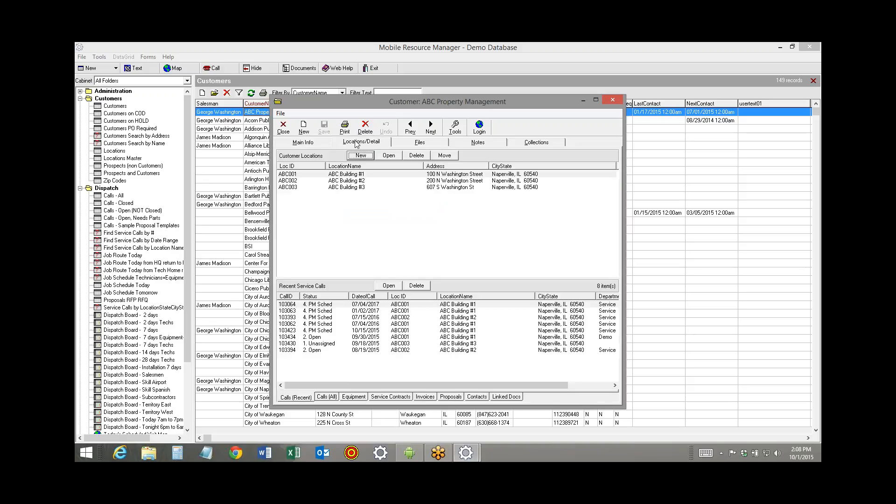
left_click(353, 175)
left_click(352, 181)
left_click(350, 188)
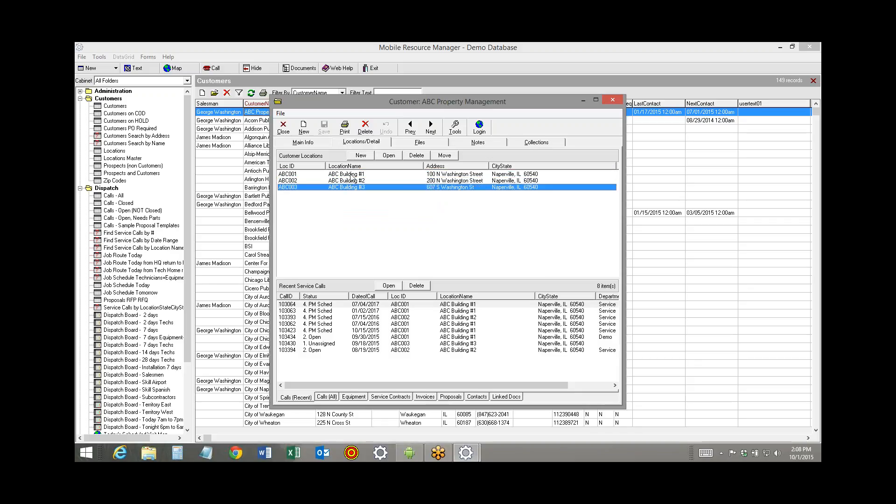
Open the ABC Building #1 location record and examine its site notes and preferred technician
double_click(351, 174)
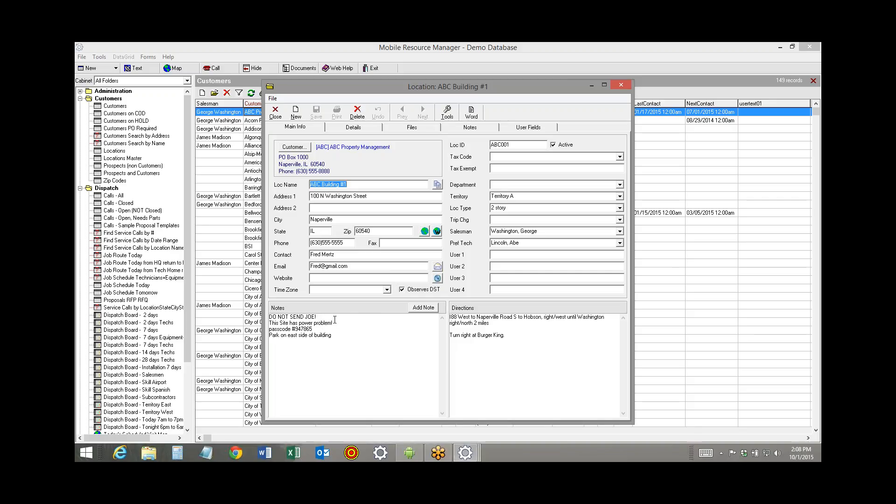
left_click_drag(335, 318, 267, 316)
left_click_drag(338, 322, 270, 323)
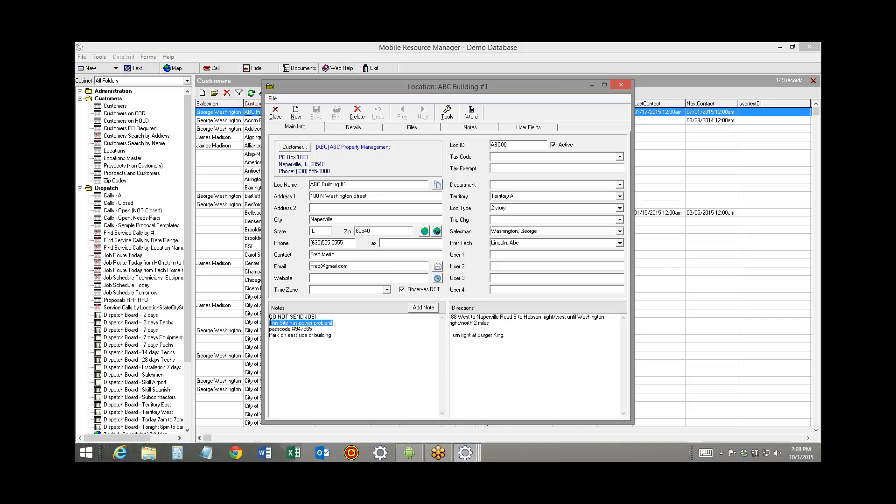
left_click_drag(323, 330, 271, 330)
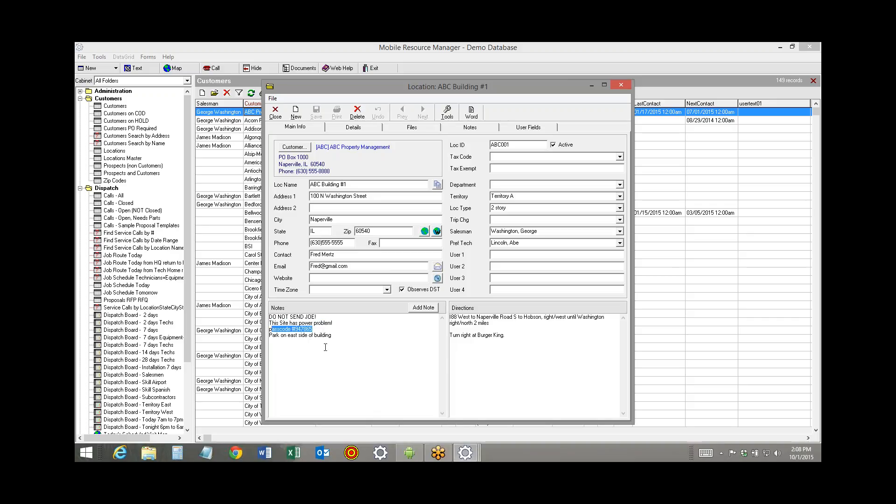
left_click(530, 243)
View the location's service call and equipment details, going through the control panel, generator, notebook and compressor entries
left_click(366, 130)
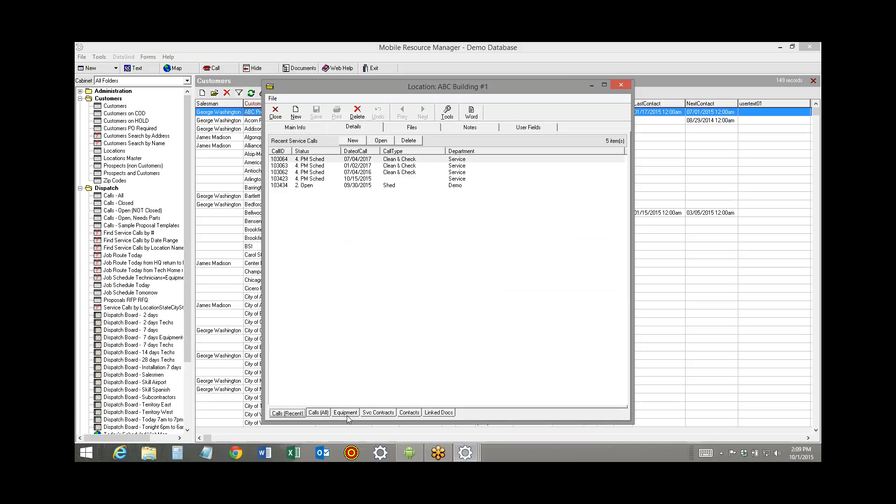
left_click(347, 414)
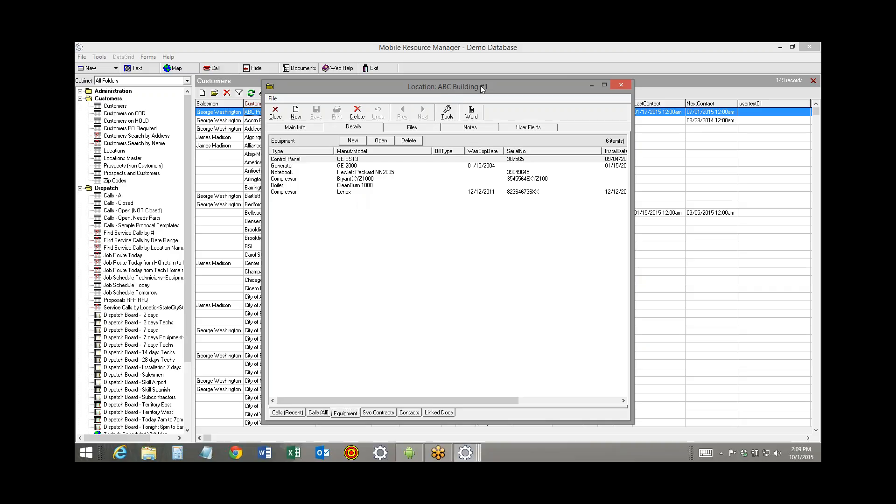
left_click(345, 159)
left_click(345, 166)
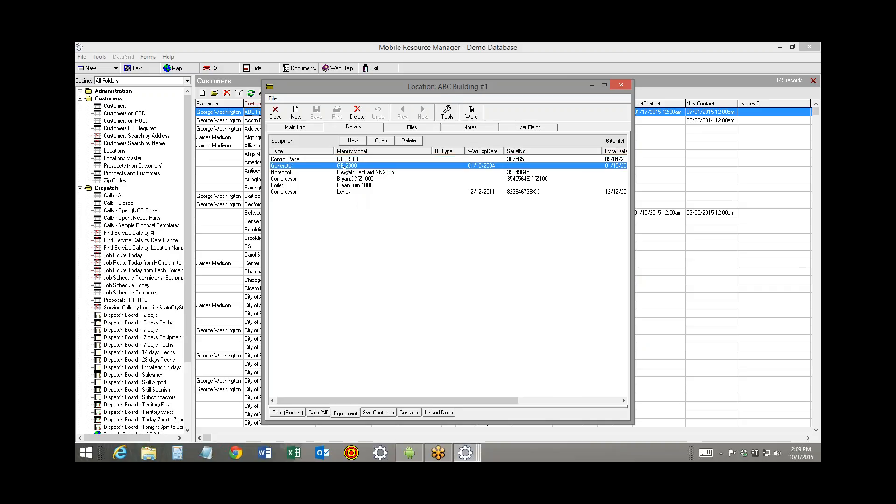
left_click(346, 173)
left_click(346, 179)
left_click(347, 192)
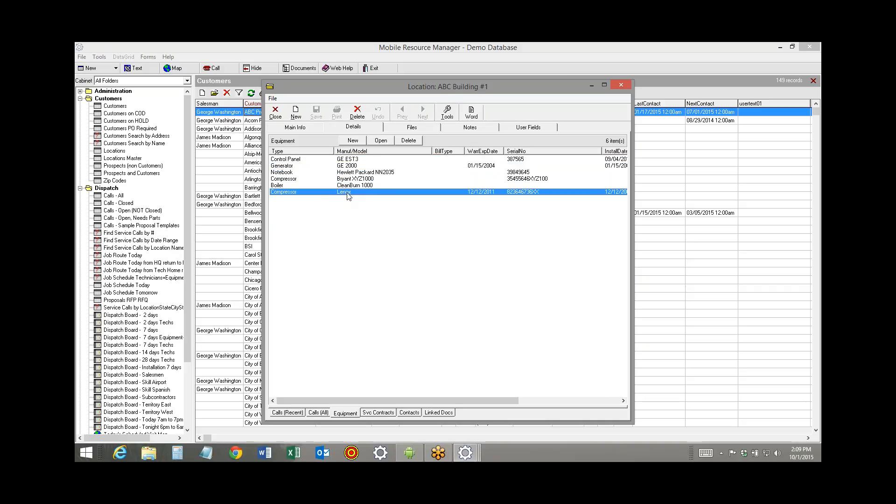
left_click(356, 160)
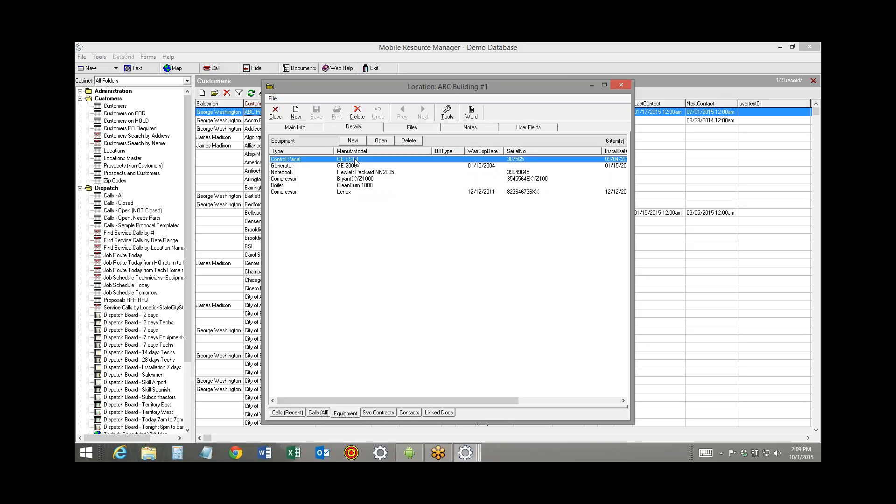
left_click(353, 167)
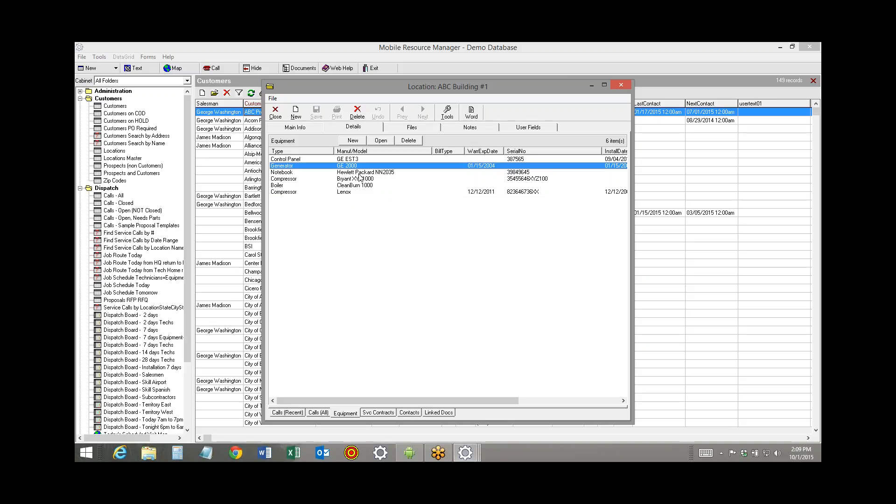
left_click(359, 173)
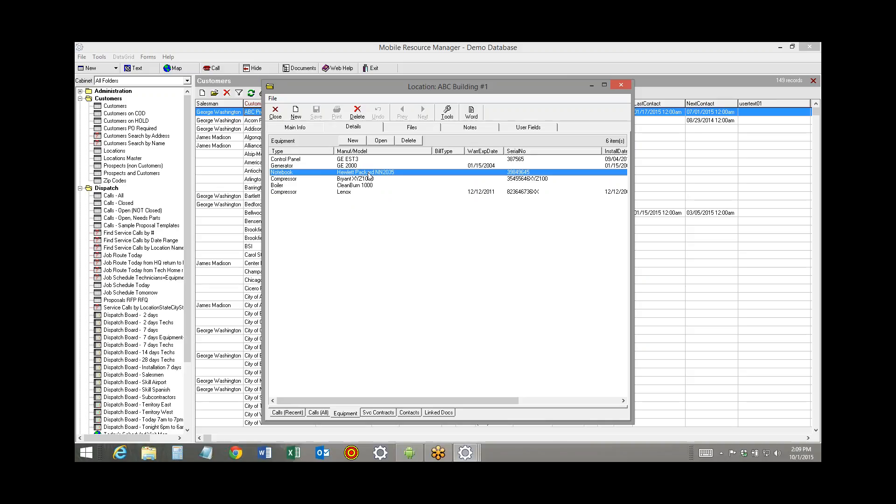
Show the phone screen in j5create Android Mirror, minimize it, and close the ABC Building #1 and ABC Property Management records
left_click(411, 453)
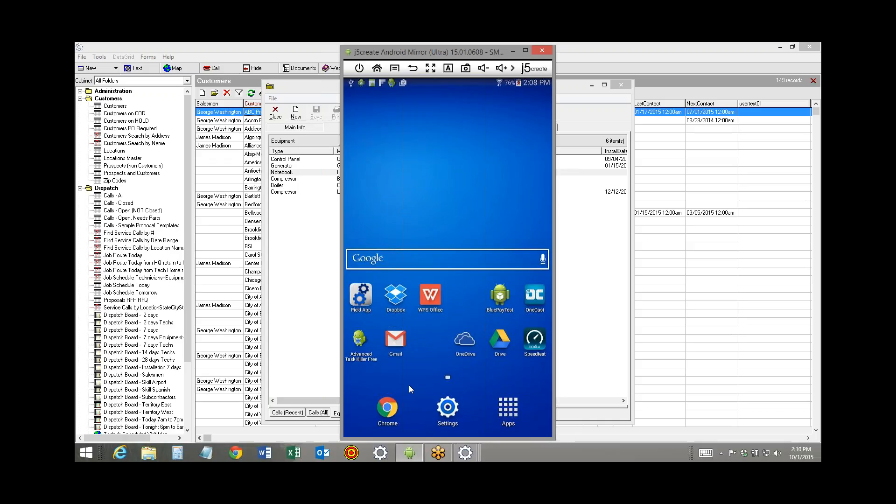
left_click(513, 53)
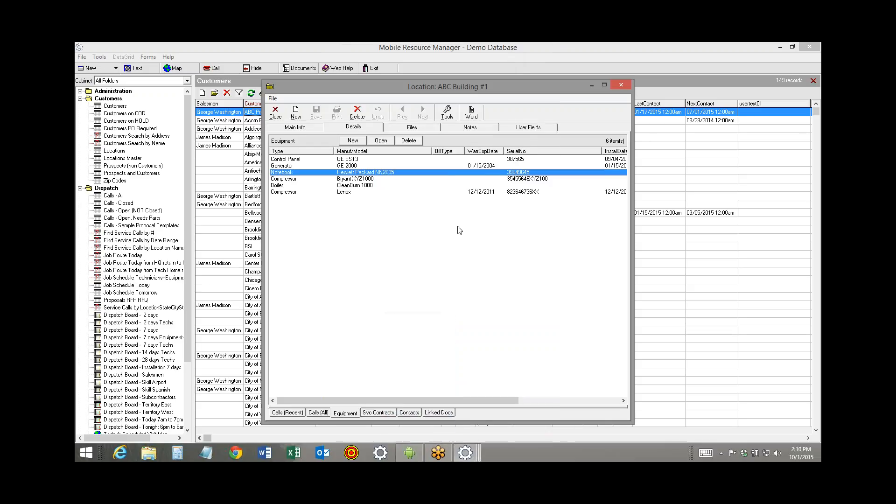
left_click(280, 118)
left_click(282, 127)
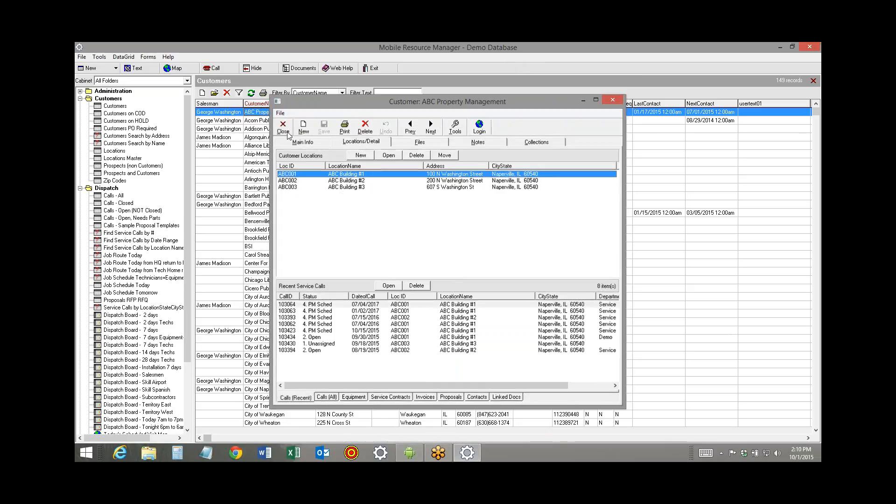
Open the 7 days Techs dispatch board and start a new service call with the caller's first name filled in
left_click(80, 98)
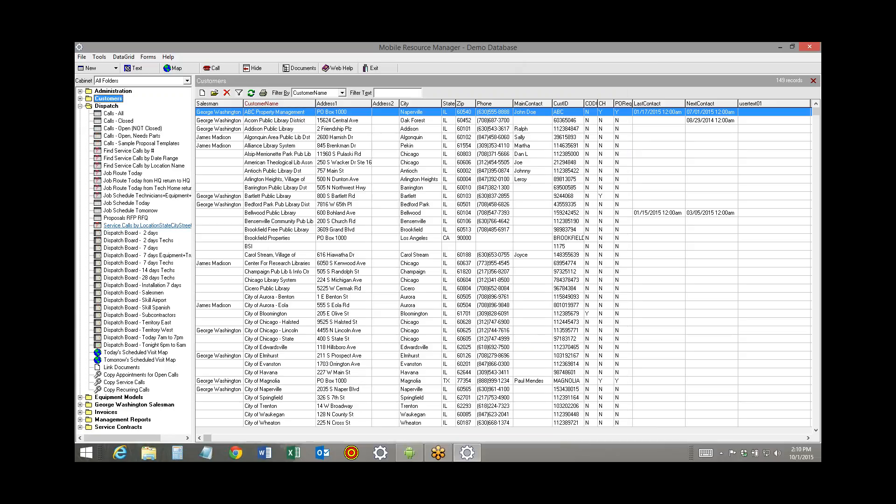
left_click(126, 262)
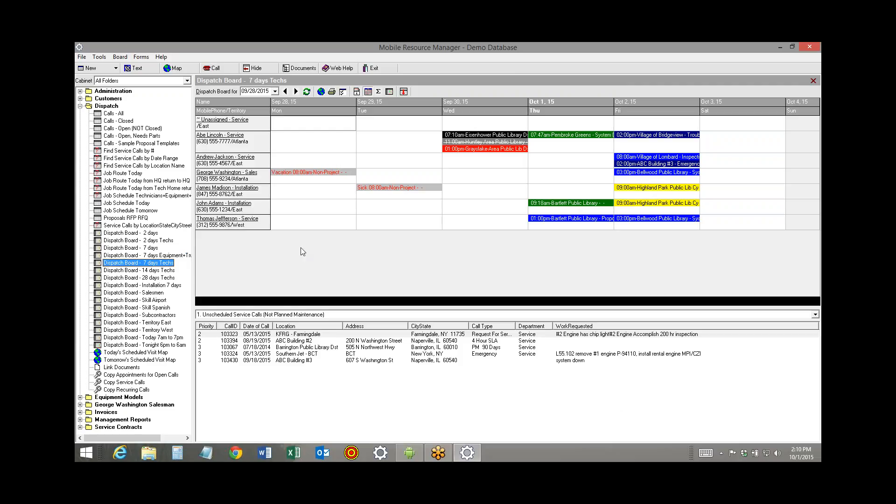
left_click(215, 68)
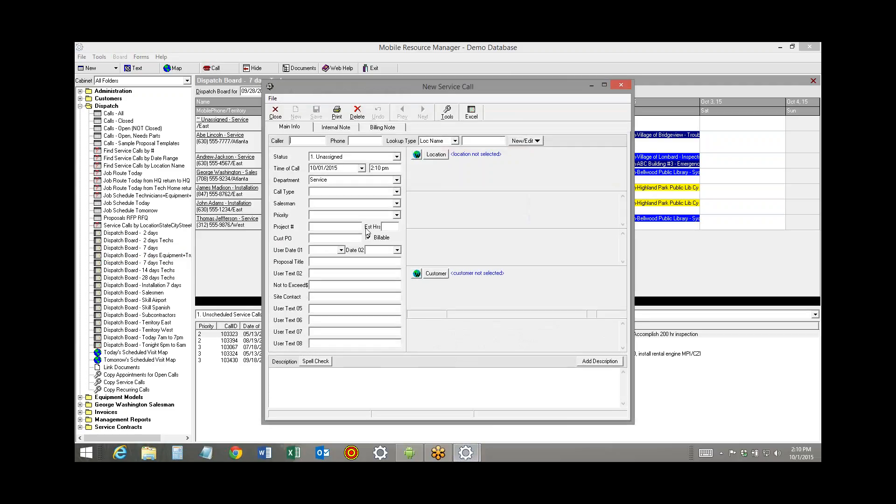
type("Sally")
key("Tab")
key("Tab")
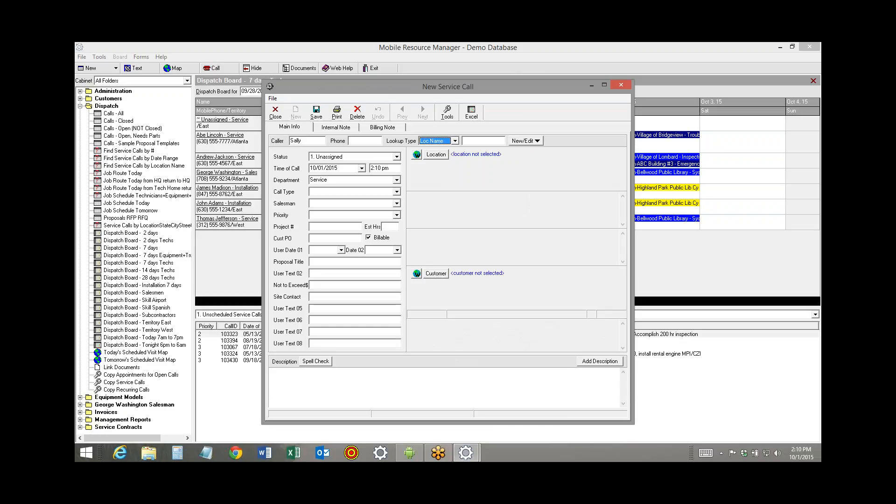
Look up locations by Loc Name with "a", cancel the lookup, and examine the options for adding or moving a location
left_click(454, 141)
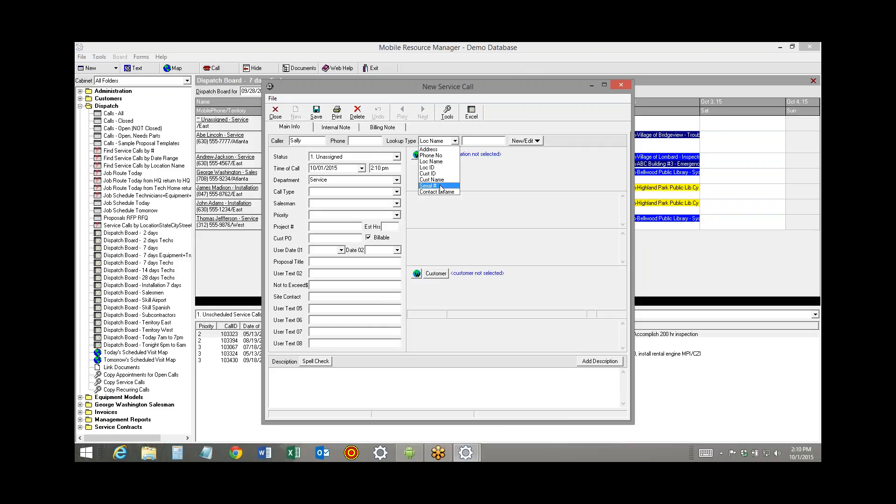
left_click(438, 162)
left_click(474, 142)
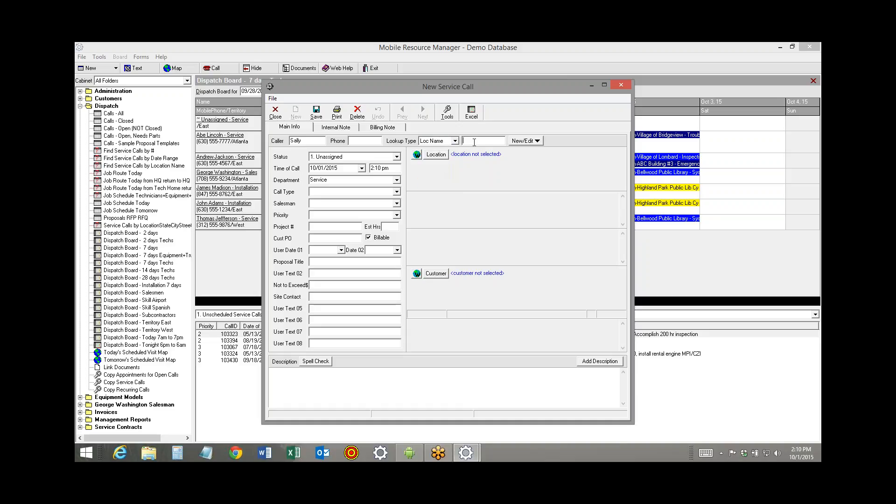
type("a")
key("Return")
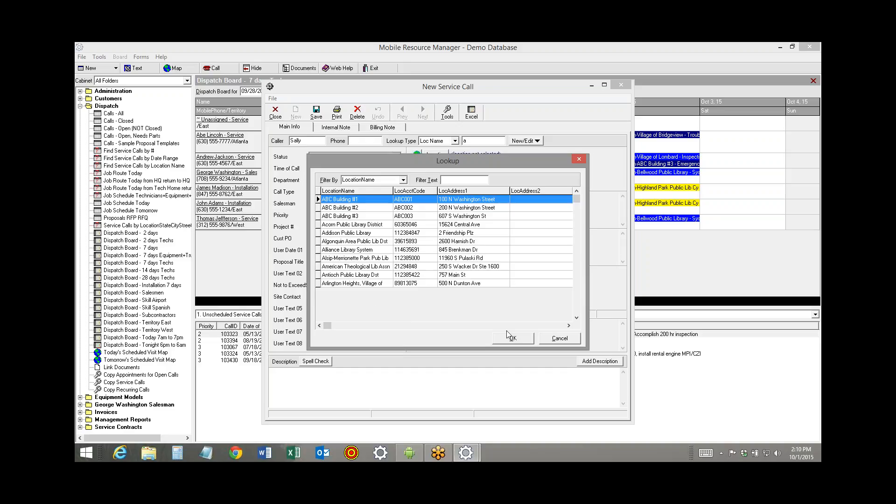
left_click(559, 338)
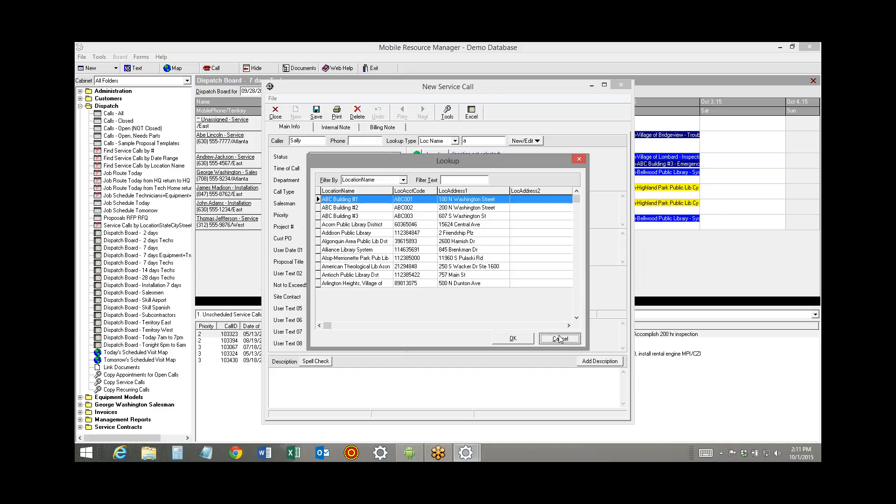
left_click(519, 141)
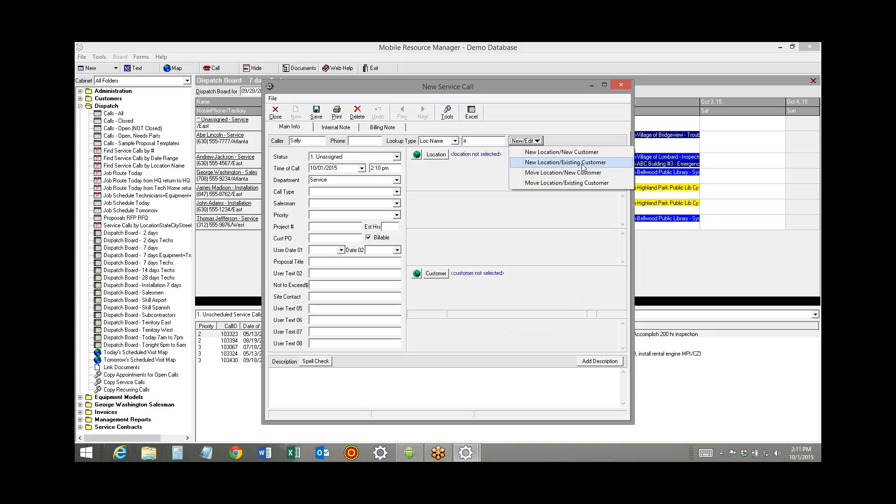
Look up the location name "abc" and assign ABC Building #1 to the service call
left_click(481, 142)
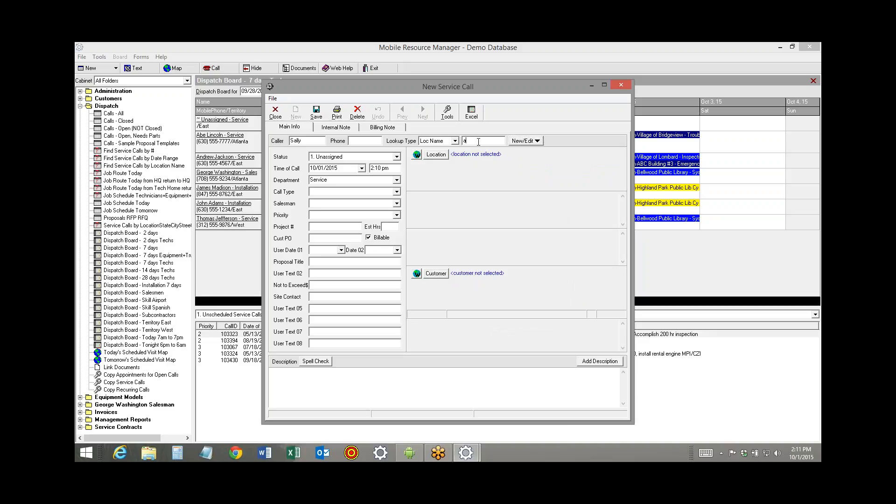
type("bc")
key("Return")
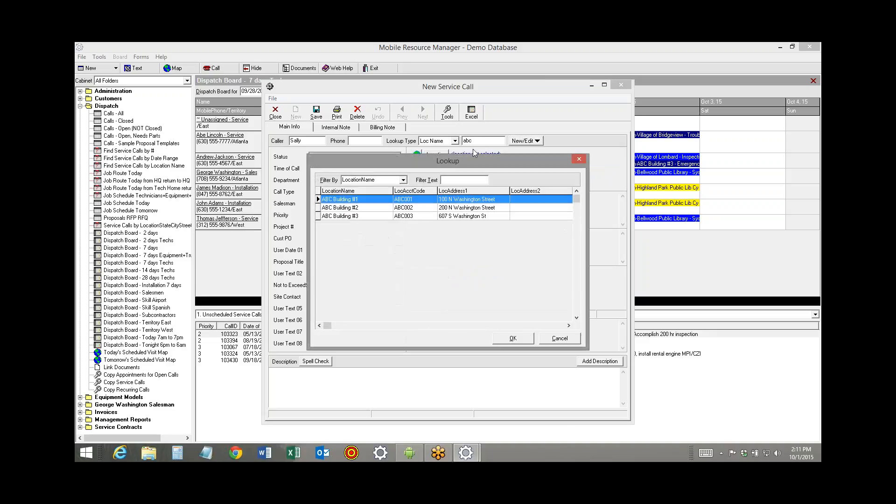
double_click(365, 202)
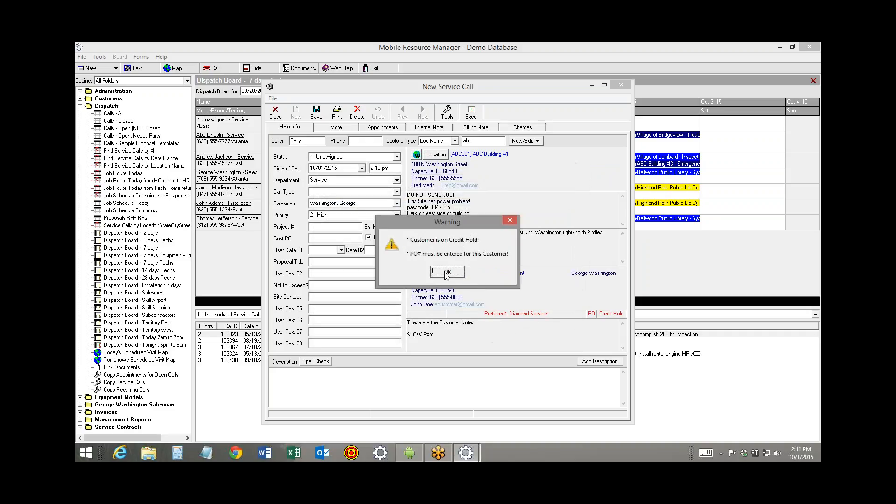
left_click(446, 274)
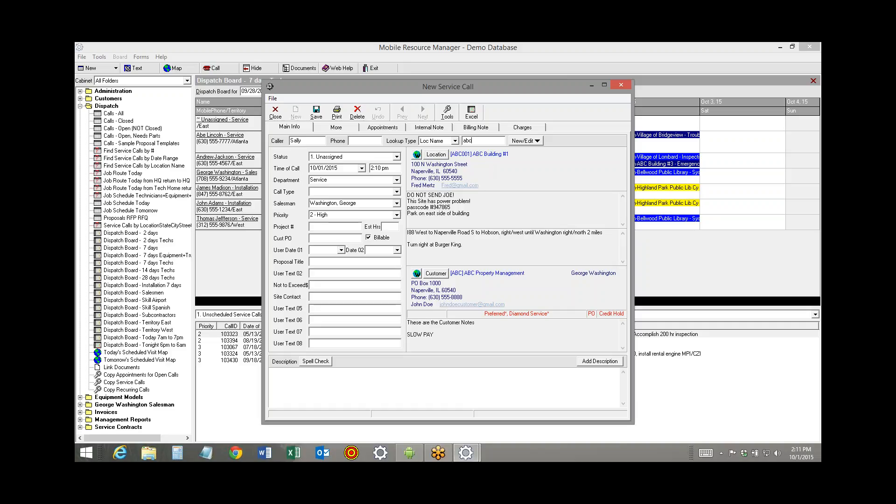
Review the site notes and driving directions on the service call, and open and close the linked ABC Property Management customer record
left_click_drag(469, 214, 408, 193)
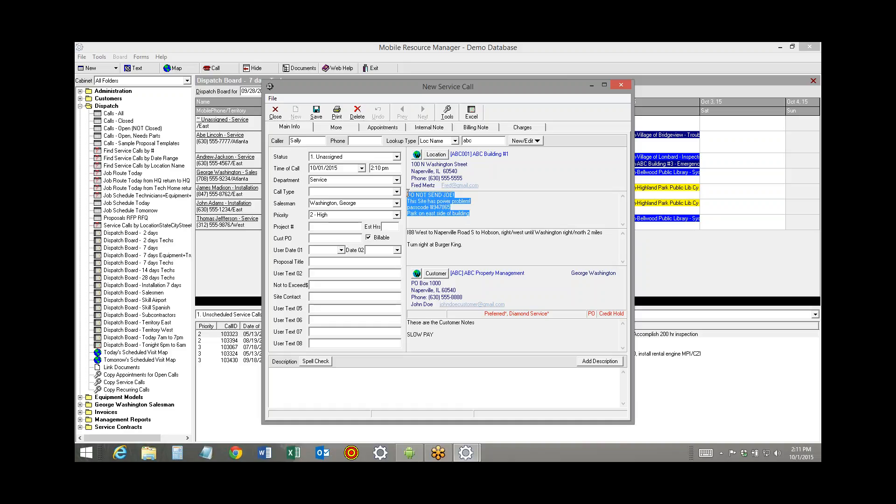
left_click_drag(471, 252, 389, 223)
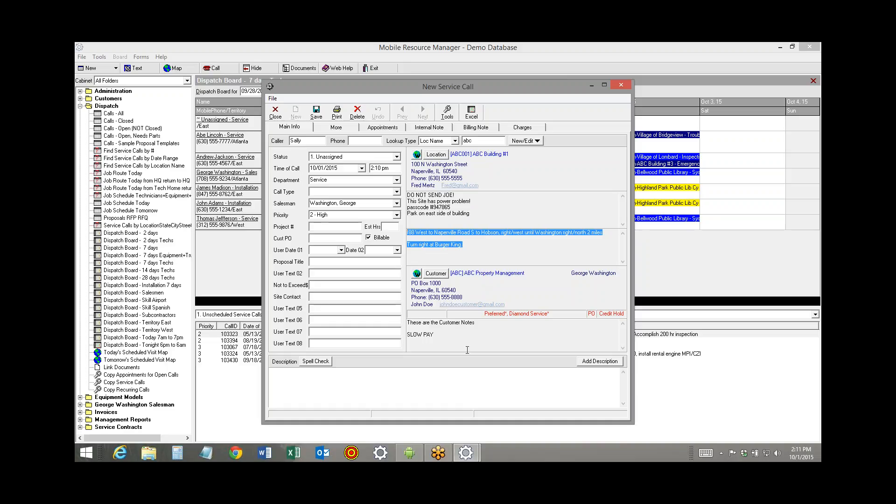
left_click(489, 276)
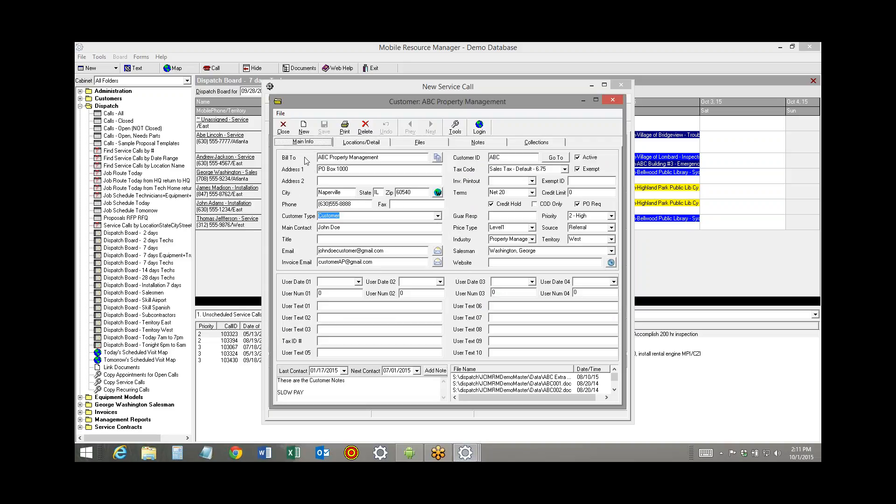
left_click(283, 126)
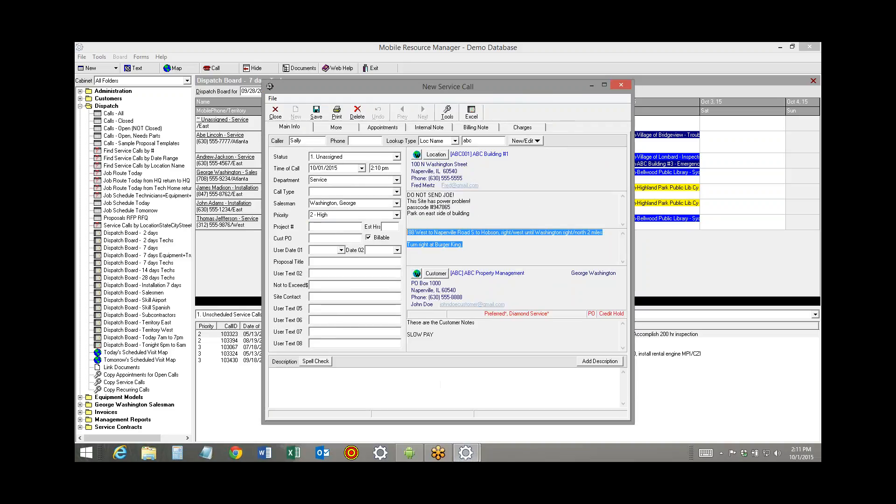
Review the customer notes, the available status options and the time of call on the new service call
left_click(447, 334)
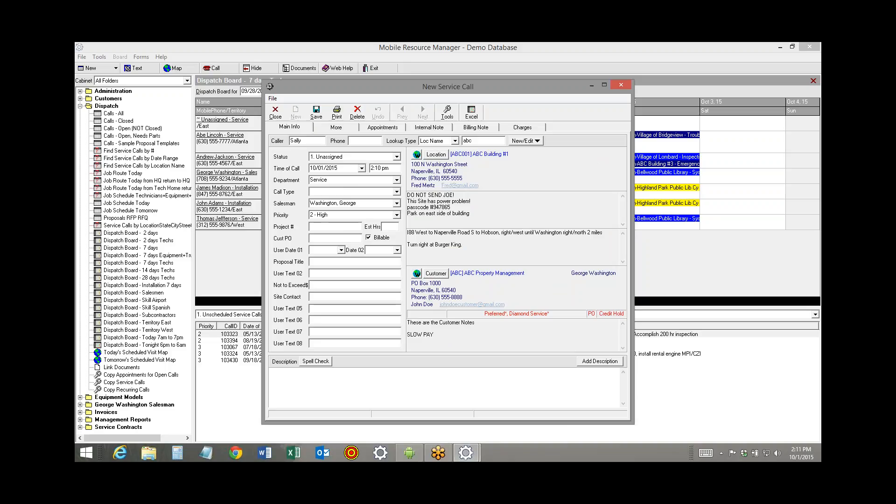
left_click(344, 157)
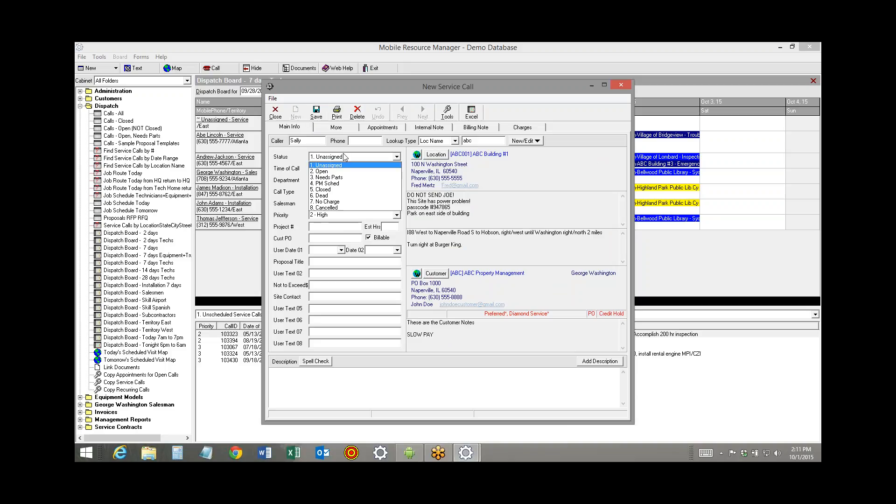
left_click(344, 158)
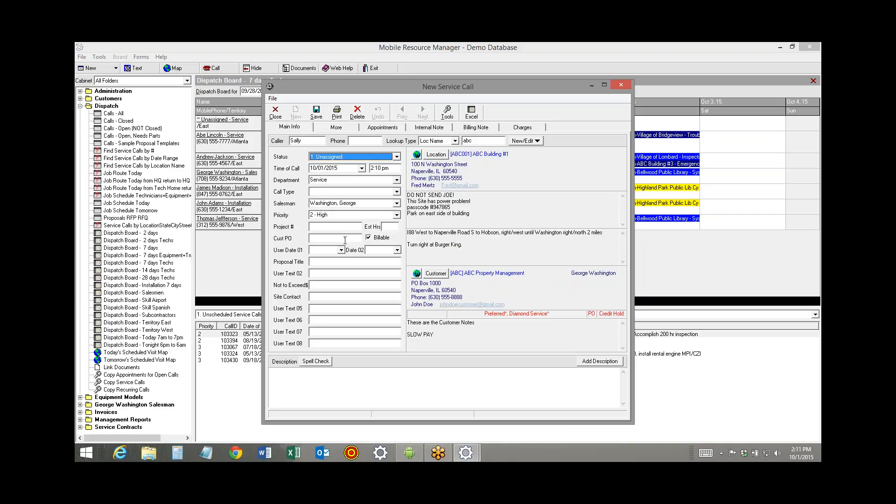
key("Tab")
key("Tab")
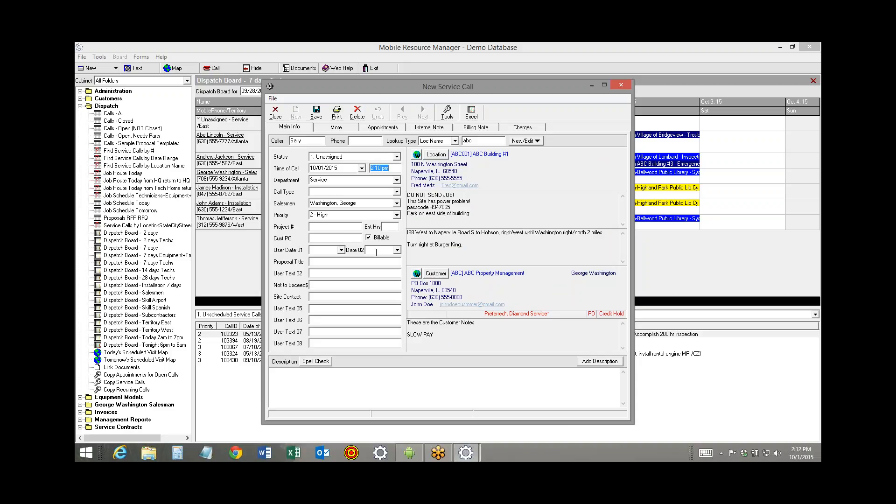
Choose Service as the service call's department and System Down as its call type
key("Tab")
left_click(397, 180)
scroll(394, 208, "up", 1)
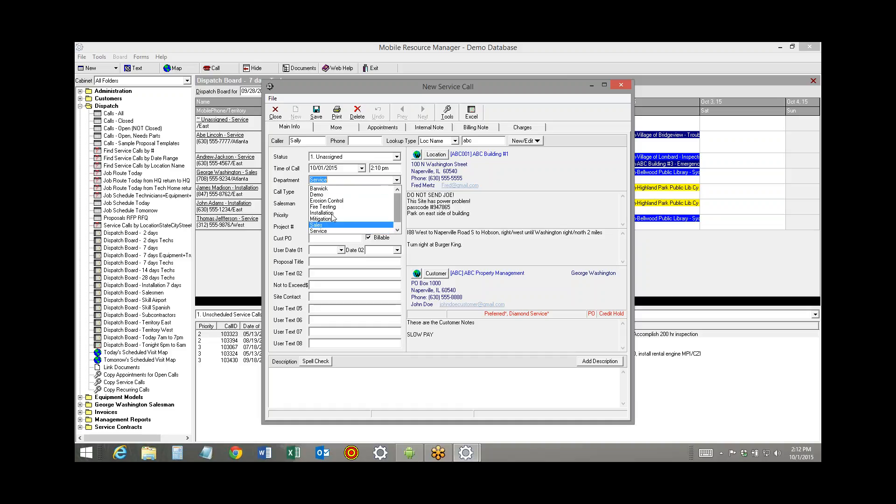
left_click(345, 231)
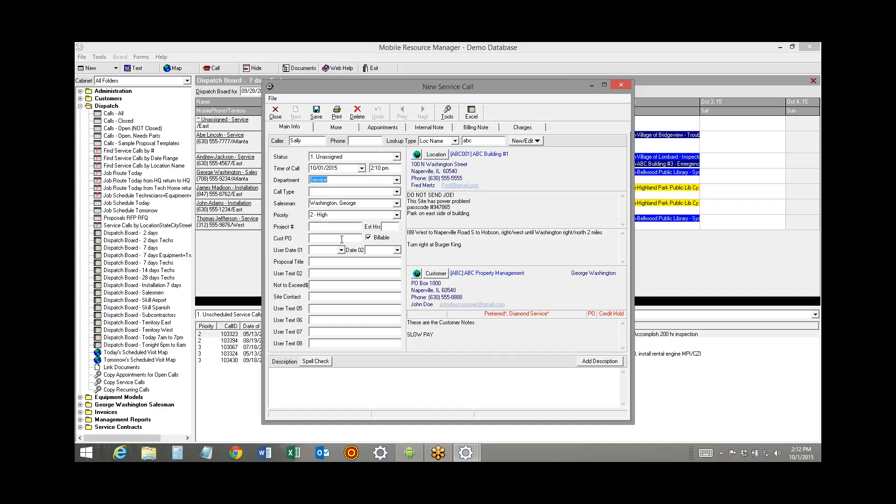
key("Tab")
left_click(396, 192)
left_click(396, 219)
left_click_drag(396, 219, 397, 240)
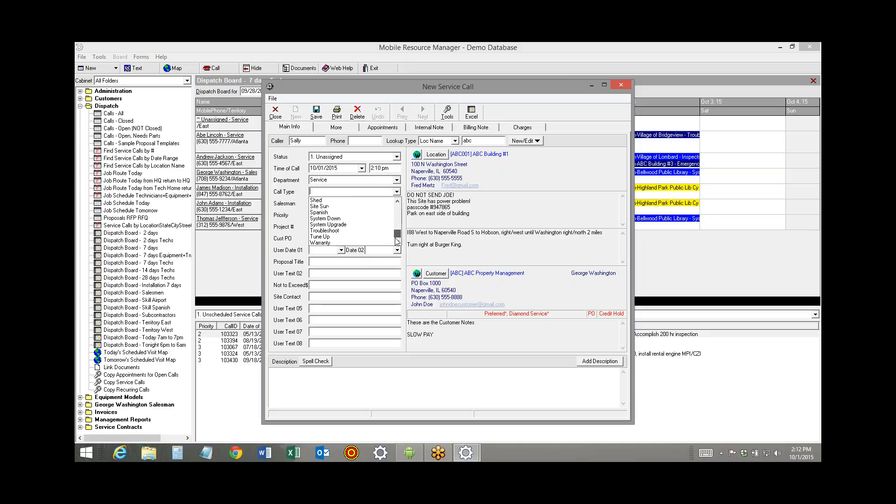
left_click(337, 219)
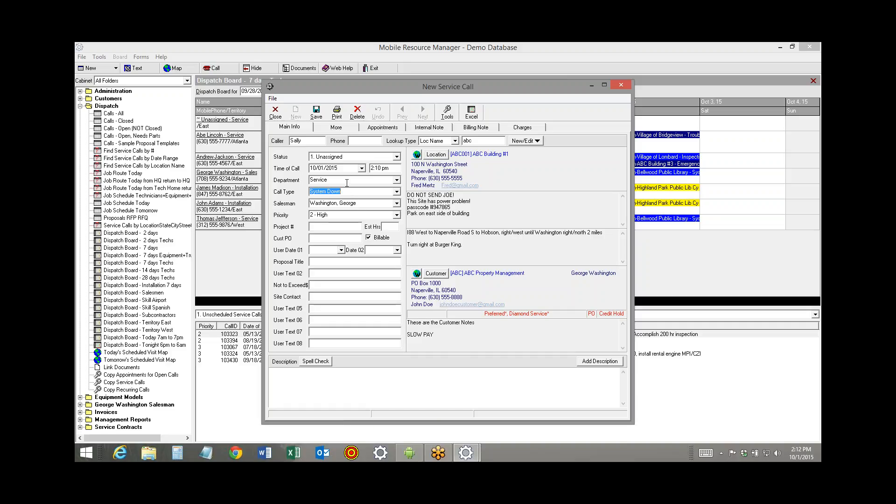
Keep the assigned salesman and set the service call's priority to 1 - Urgent
key("Tab")
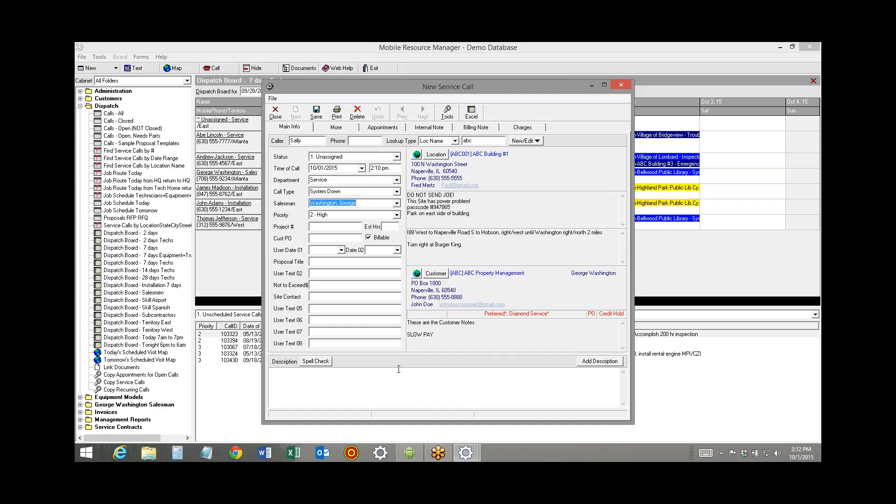
key("Tab")
left_click(397, 215)
left_click(370, 224)
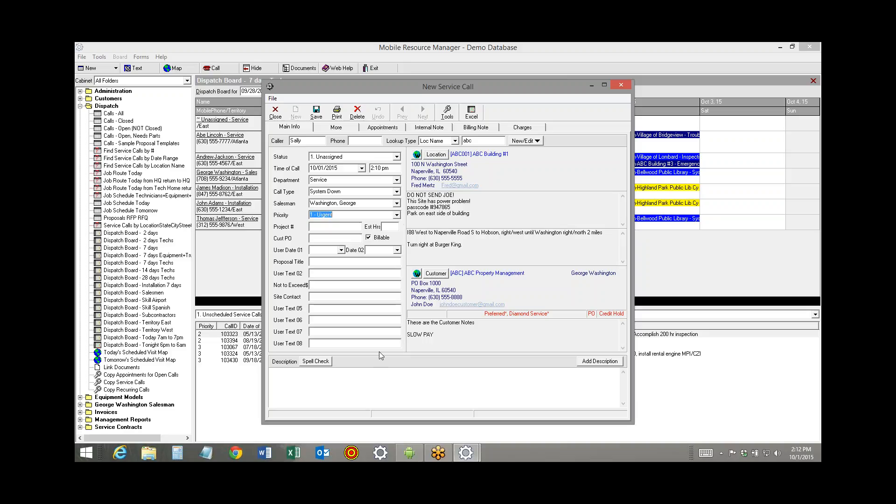
Enter the caller's first name in capitals as the customer PO and fill in the site contact's first name
key("Tab")
type("SALLY")
key("Tab")
key("Tab")
key("Tab")
left_click_drag(308, 139, 282, 141)
left_click(318, 296)
type("F")
Enter the description "sytem will not power on, it is dead." and save the service call
left_click(299, 388)
type("sytem will not p")
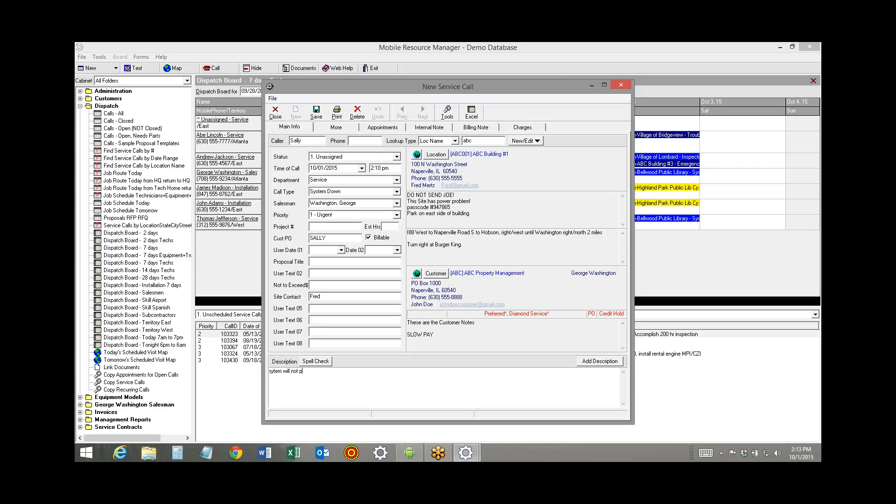
type("ower on, it is dead.")
left_click(317, 113)
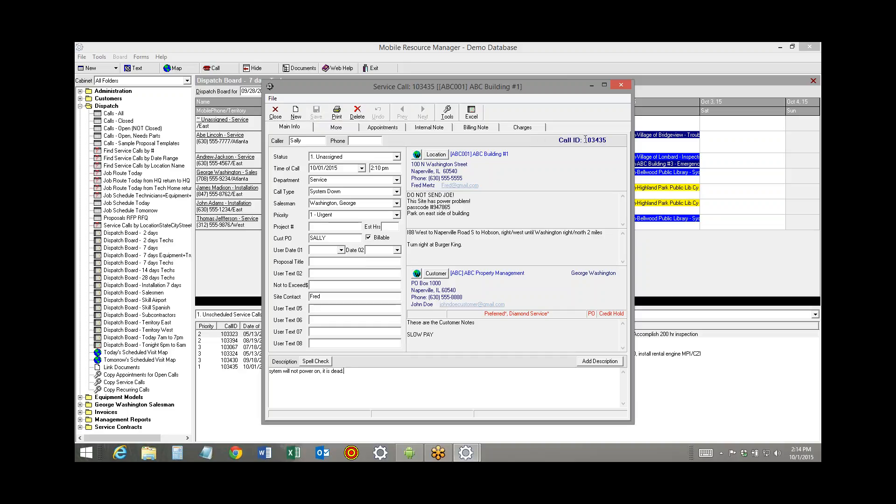
Change the saved call's department to Sales and its call type to Proposal, and save the change
left_click_drag(585, 140, 613, 139)
left_click(397, 180)
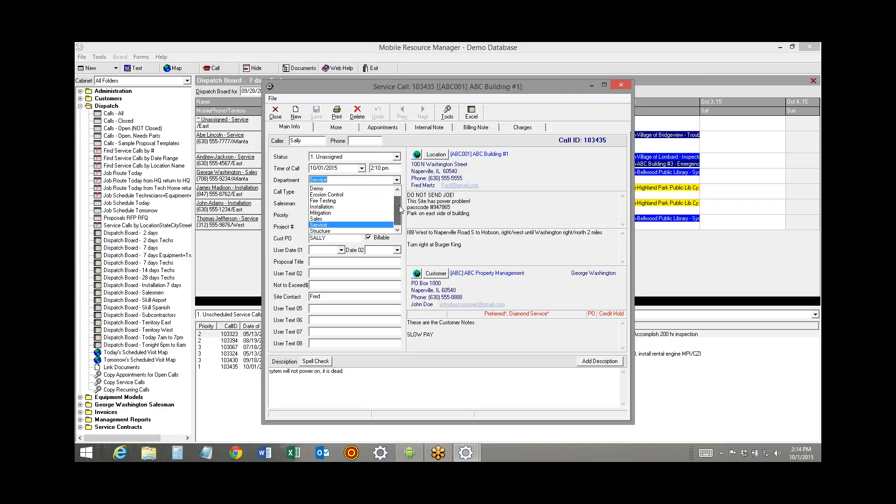
left_click(355, 218)
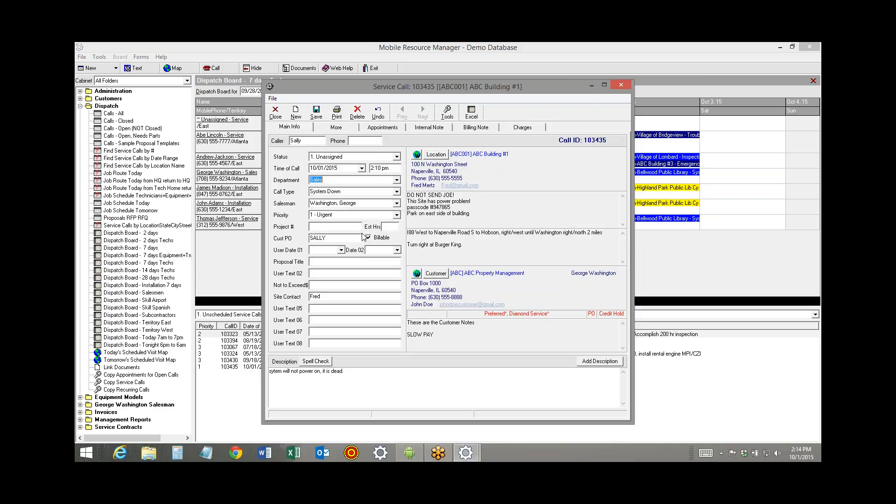
left_click(396, 191)
left_click(345, 204)
left_click(397, 192)
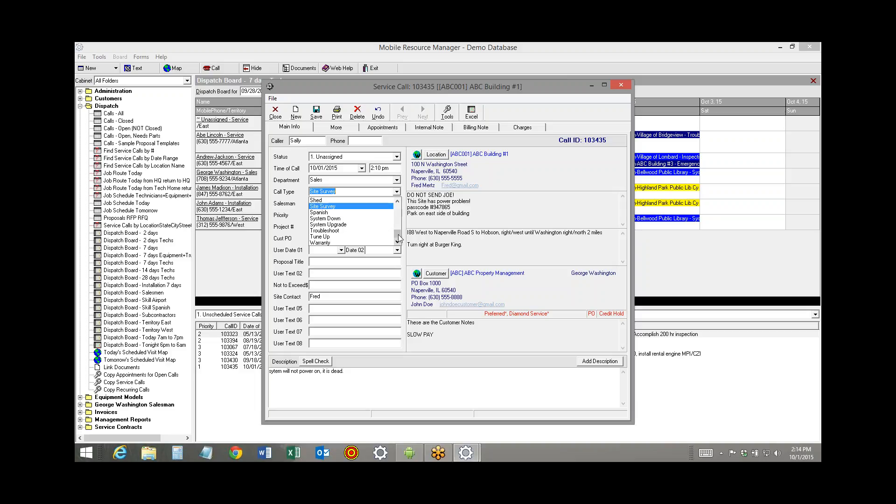
scroll(399, 239, "down", 3)
left_click(350, 237)
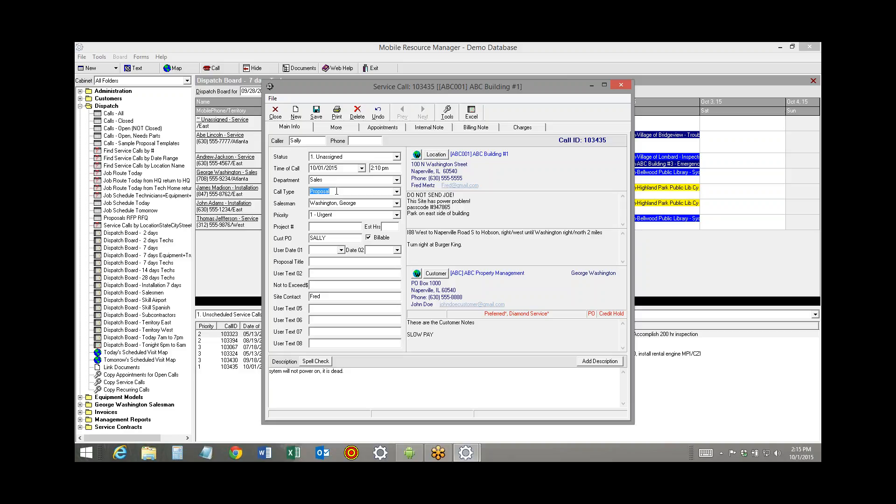
left_click(316, 114)
Add a charge for regular time and materials labor, part TM-ST, with a quantity of 4 hours
left_click(522, 127)
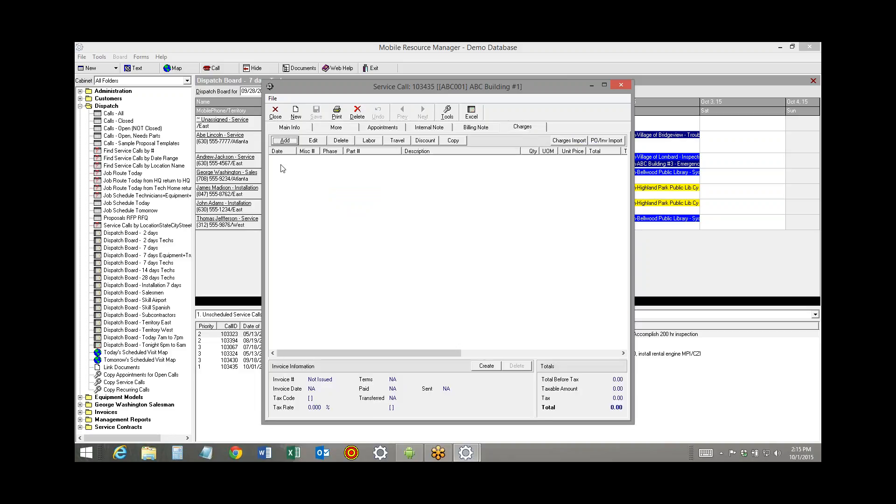
left_click(281, 142)
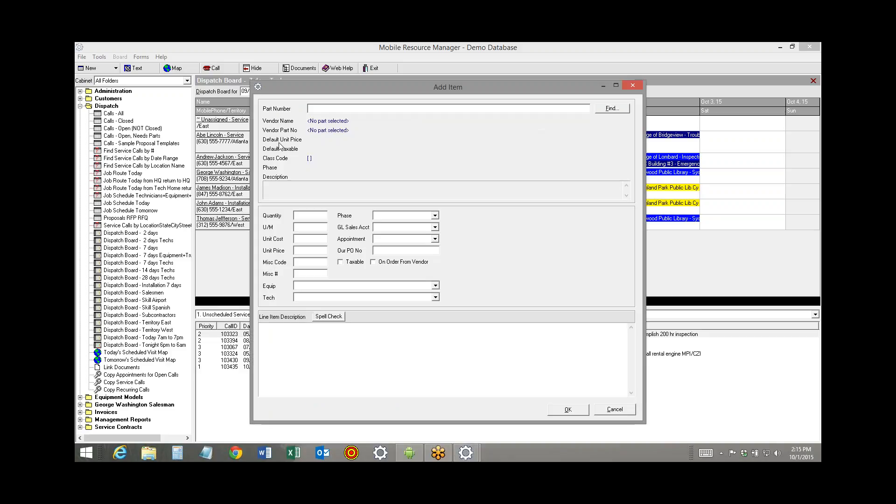
type("tm")
key("Tab")
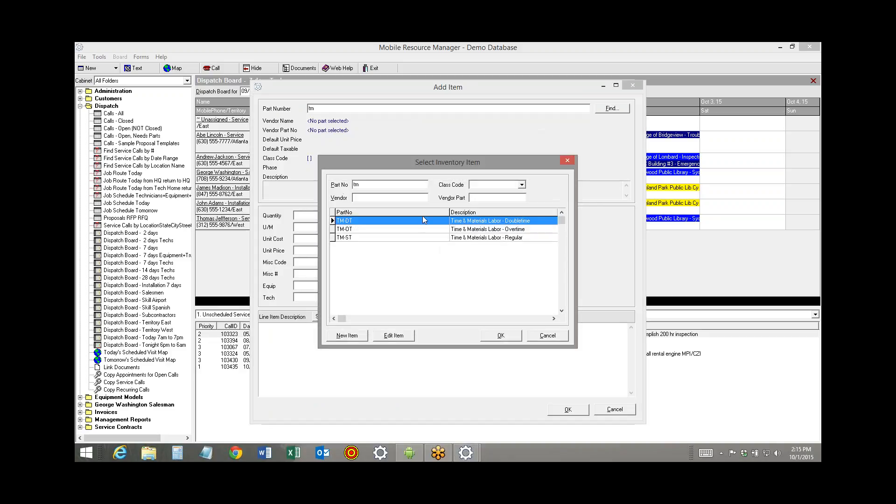
double_click(417, 238)
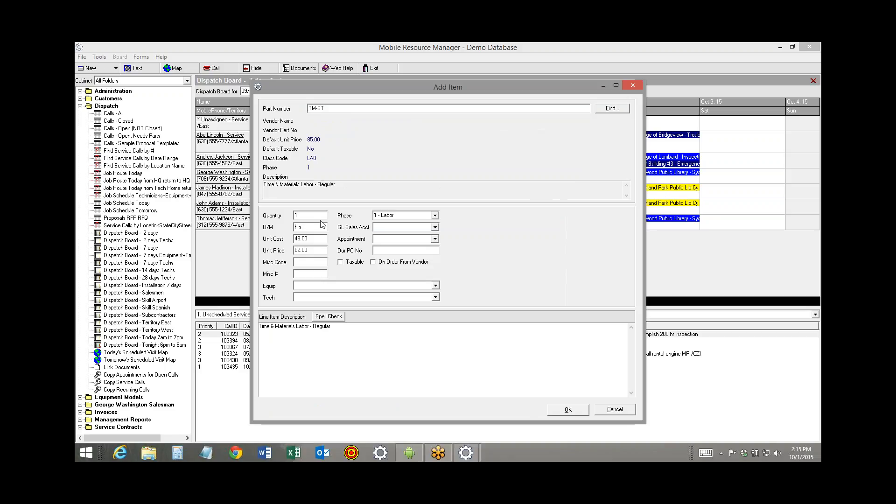
key("Tab")
left_click(577, 414)
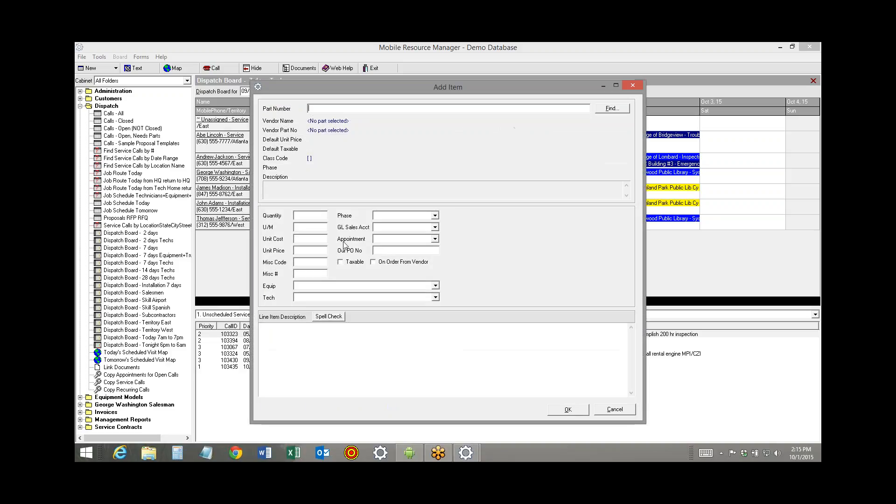
Add a MATERIAL charge with a unit price of 777
type("MATERIAL")
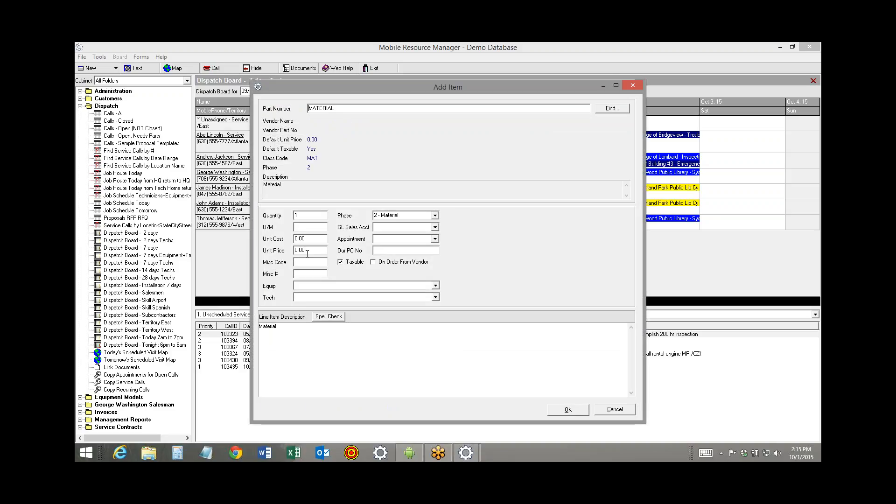
left_click(309, 250)
type("777")
left_click(568, 409)
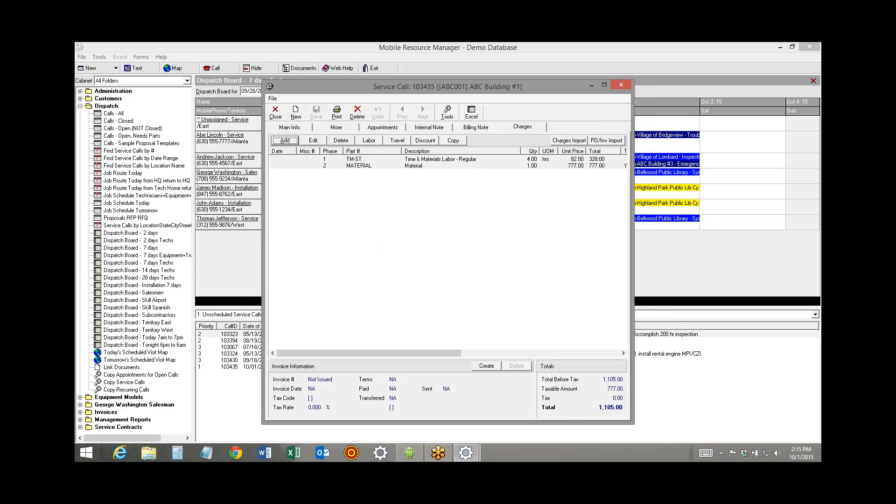
Look up parts starting with "tc" and add the TC-50 trip charge for 0 to 50 miles
left_click(282, 141)
type("tc")
key("Tab")
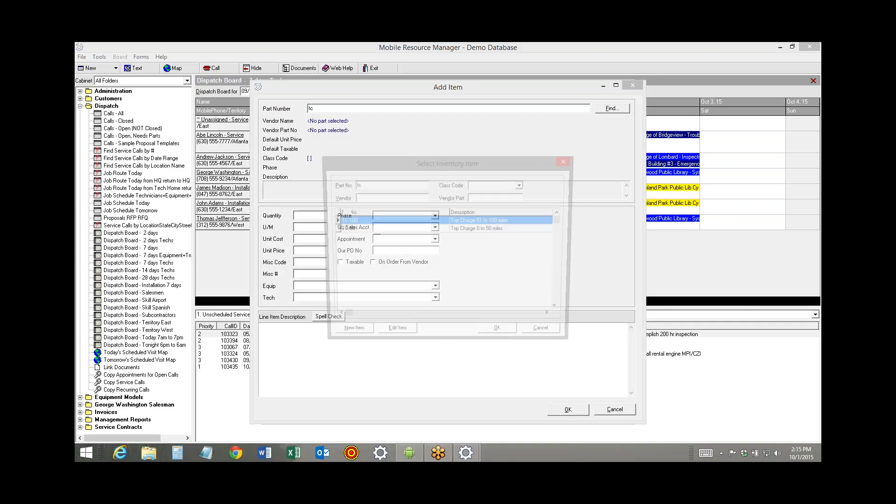
key("Return")
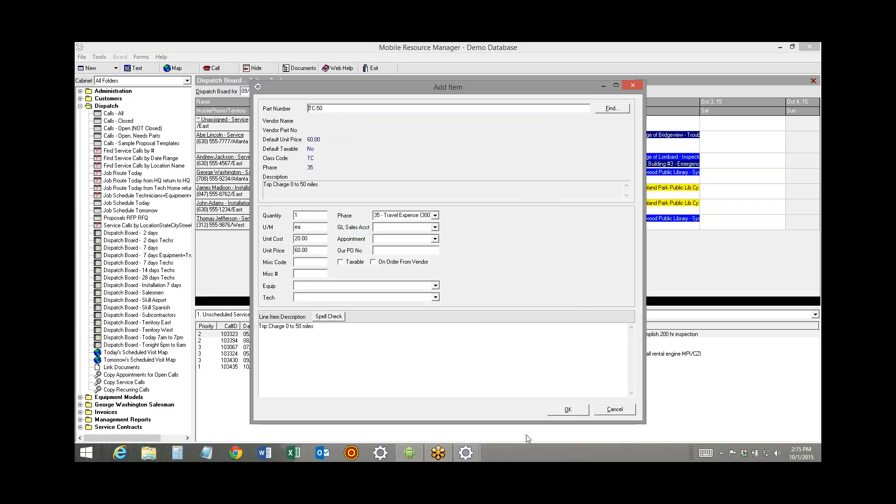
left_click(568, 409)
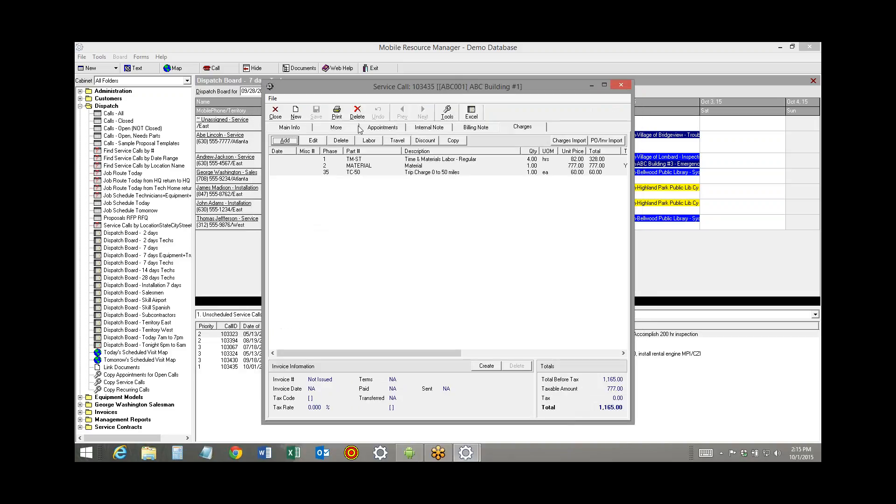
Preview the standard Proposal Printout for the call, review its priced line items and total, and close the report
left_click(337, 113)
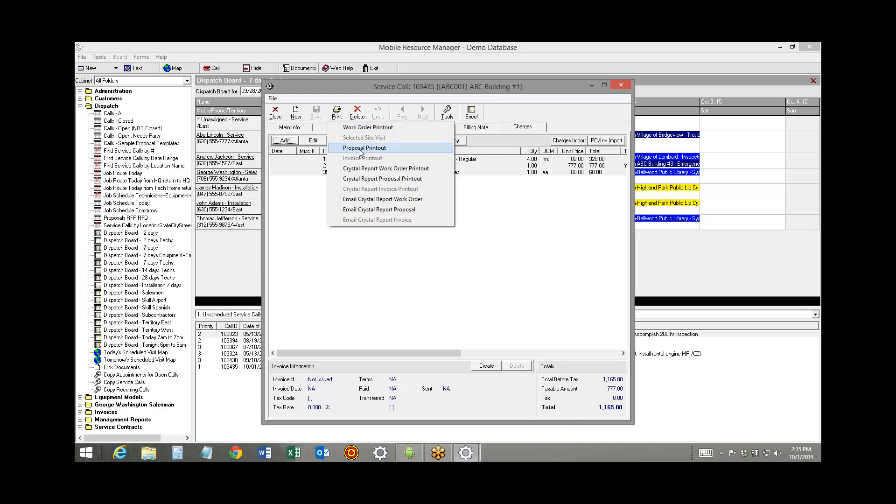
left_click(373, 146)
left_click(364, 265)
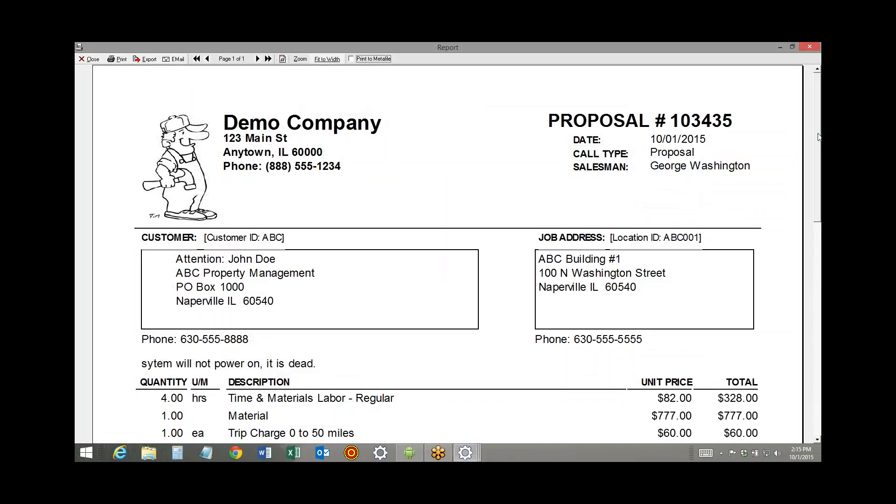
left_click_drag(819, 139, 819, 140)
scroll(728, 254, "down", 2)
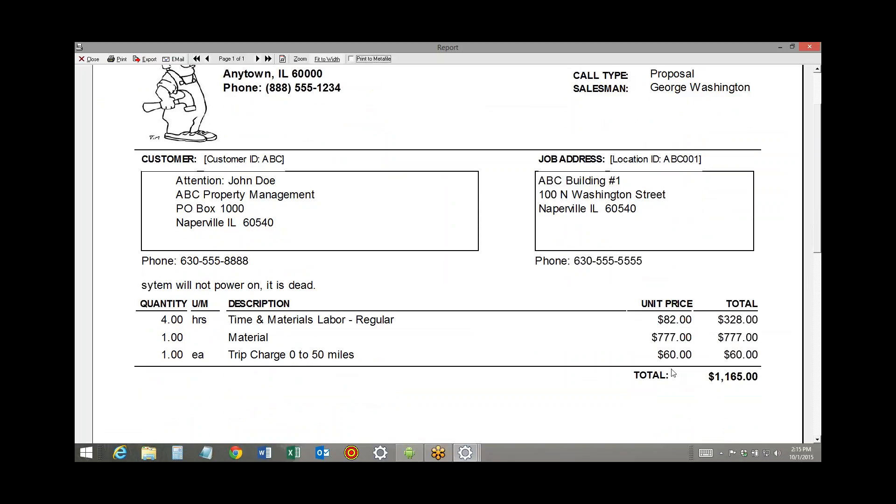
left_click(91, 58)
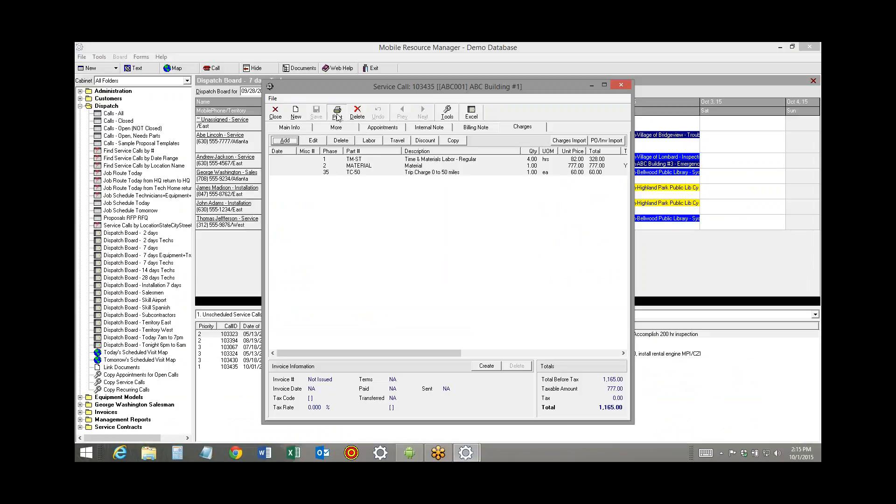
Preview the Proposal Printout Total Only version and review its line items and total
left_click(338, 116)
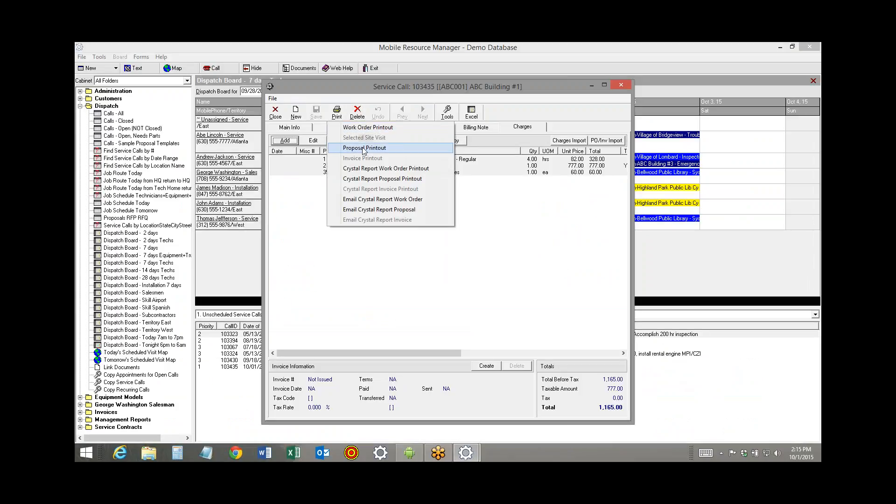
left_click(364, 148)
left_click(317, 185)
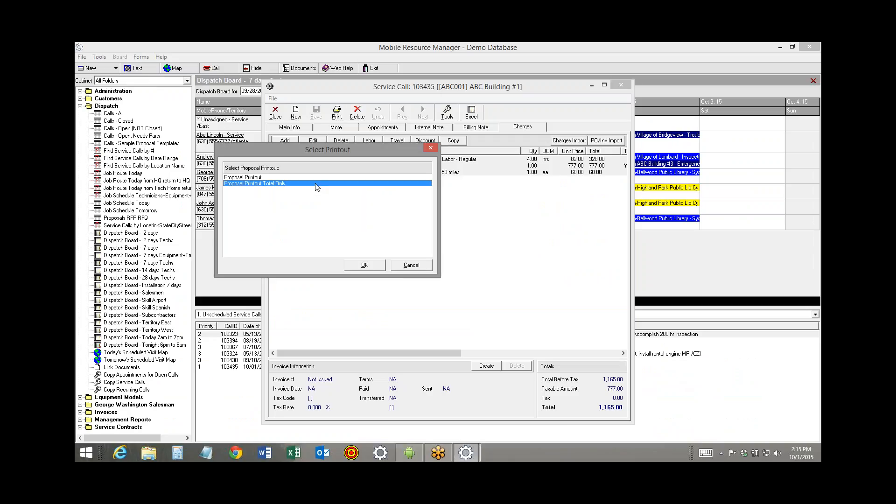
left_click(365, 265)
scroll(817, 213, "down", 5)
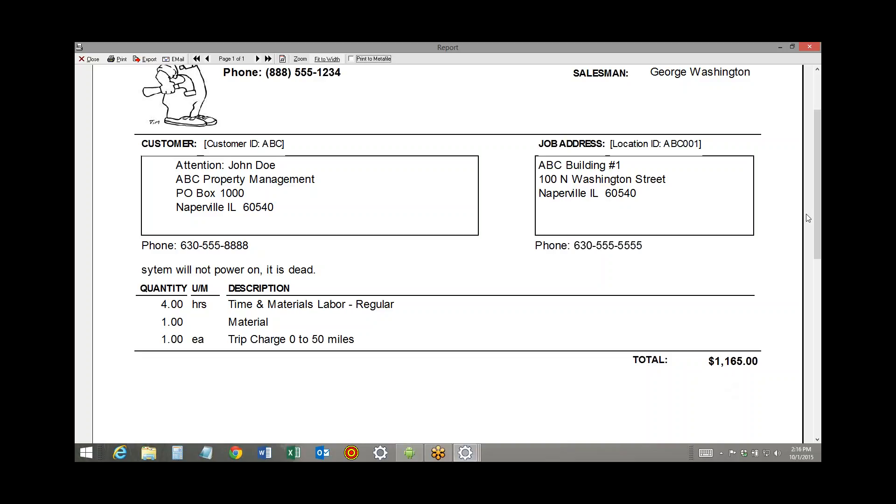
scroll(819, 217, "up", 3)
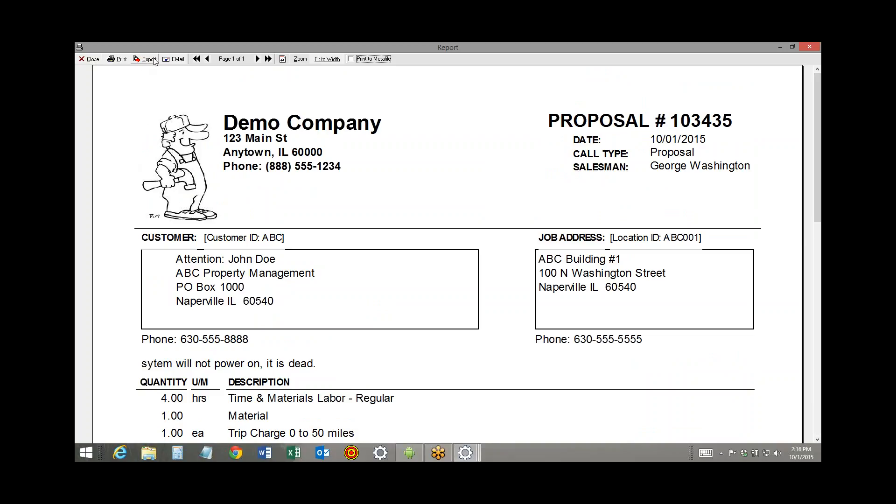
Create an e-mail with the proposal attached, discard the message without saving or sending it, and close the report
left_click(173, 58)
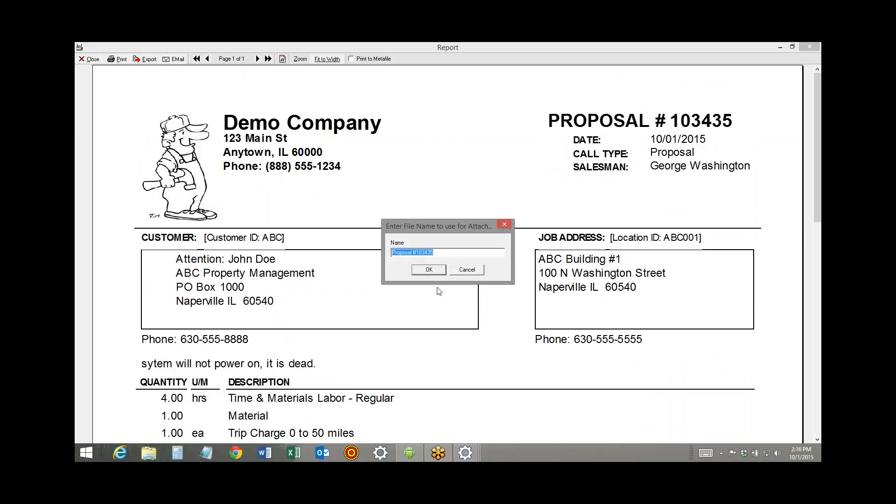
left_click(427, 271)
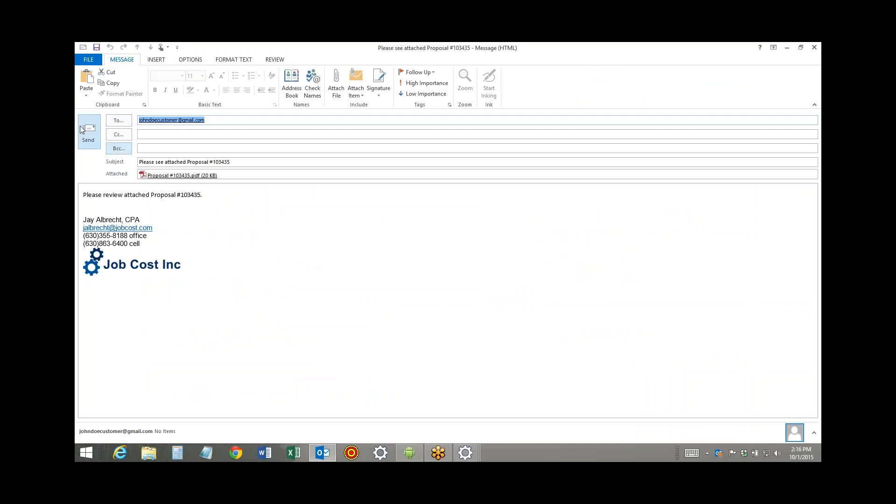
left_click(814, 48)
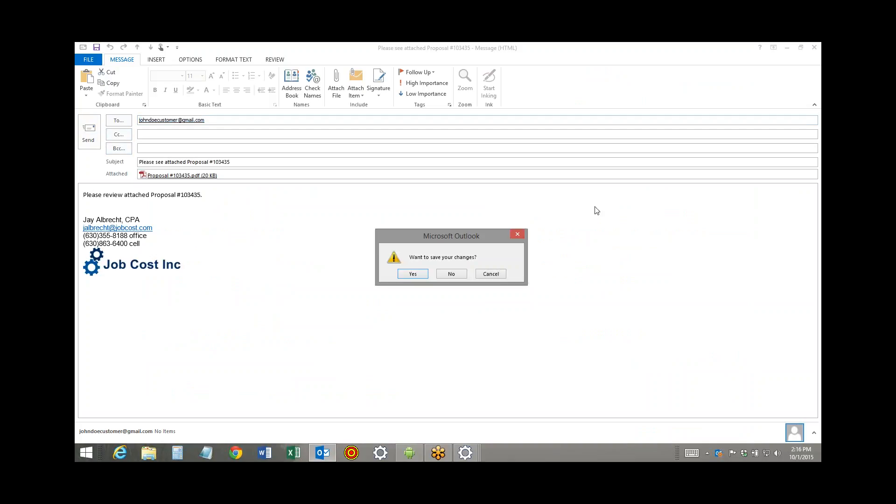
left_click(452, 274)
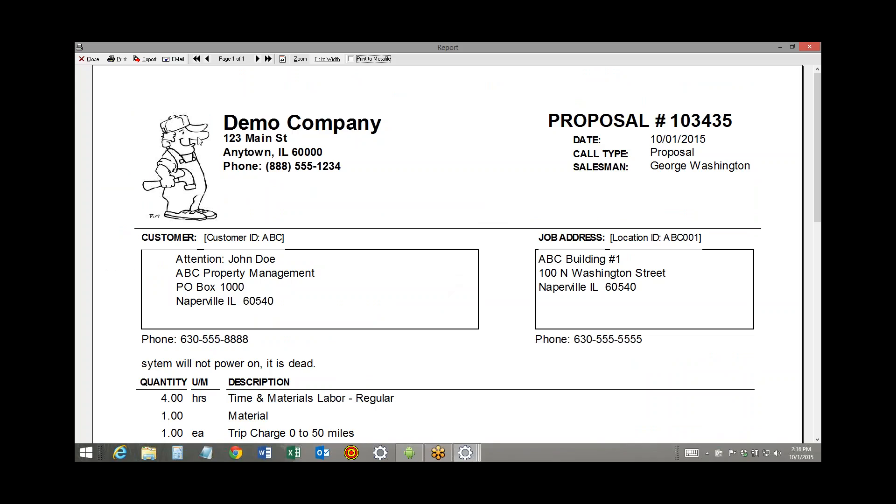
left_click(91, 59)
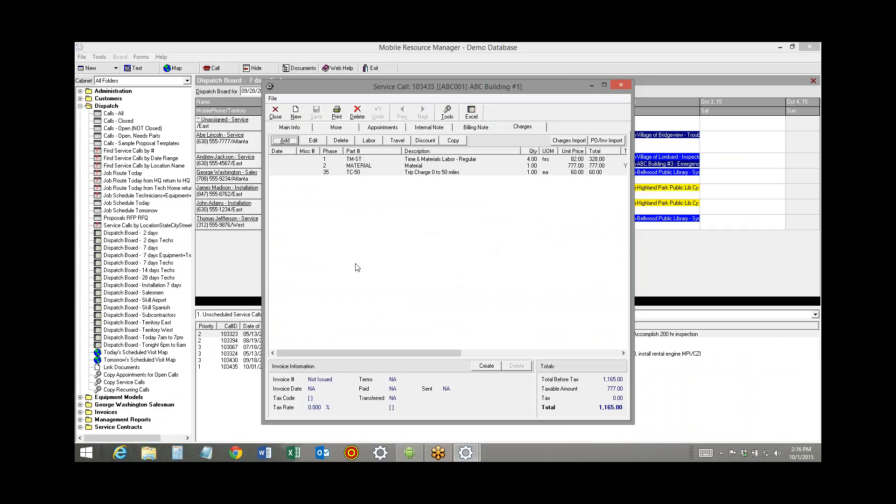
Change the call's department to Service and its call type to System Down, save, and close the service call
left_click(290, 129)
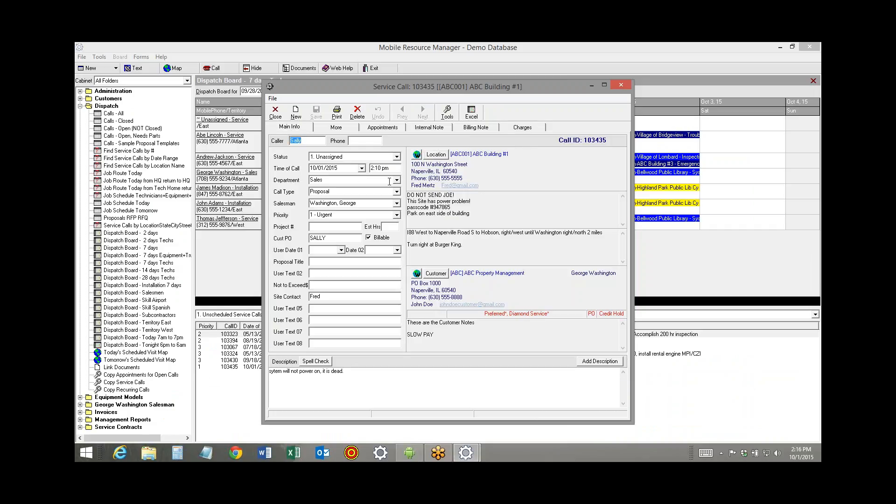
left_click(397, 181)
left_click(398, 181)
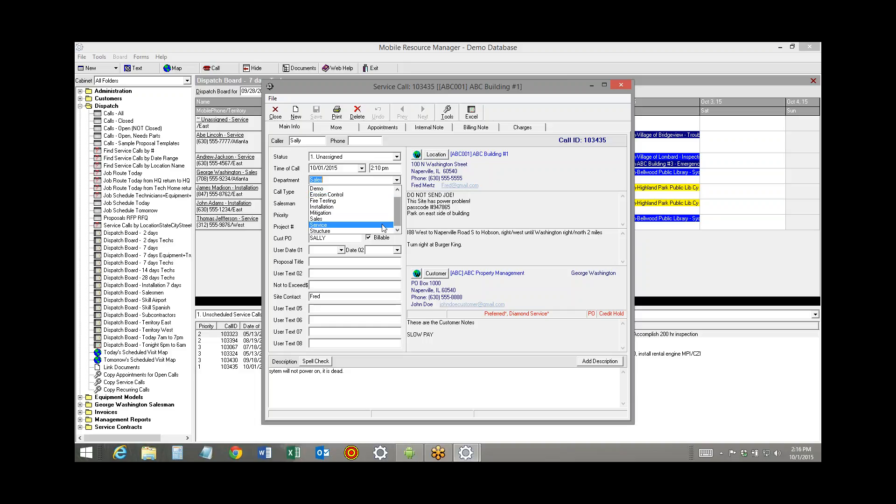
left_click(389, 225)
left_click(397, 193)
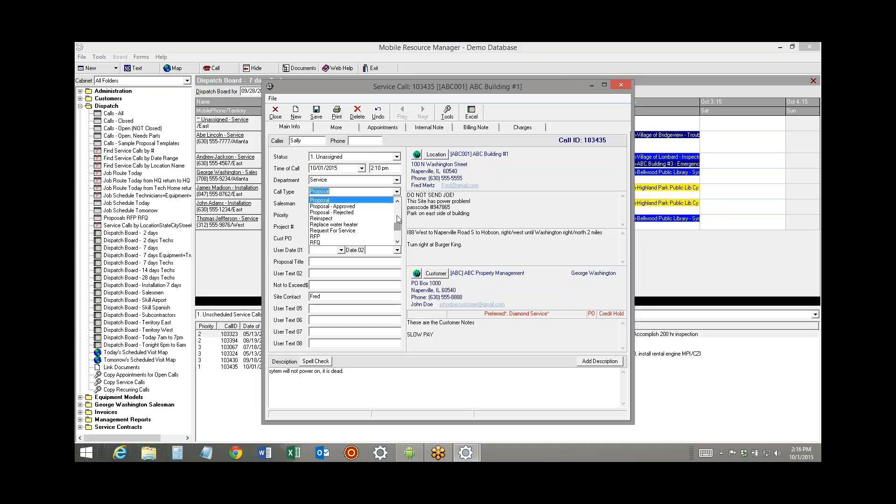
left_click_drag(397, 227, 398, 244)
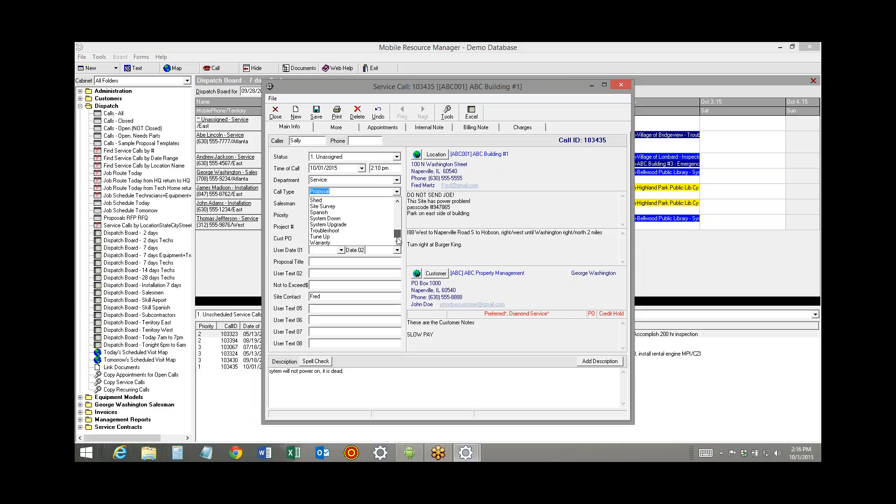
left_click(327, 220)
left_click(314, 117)
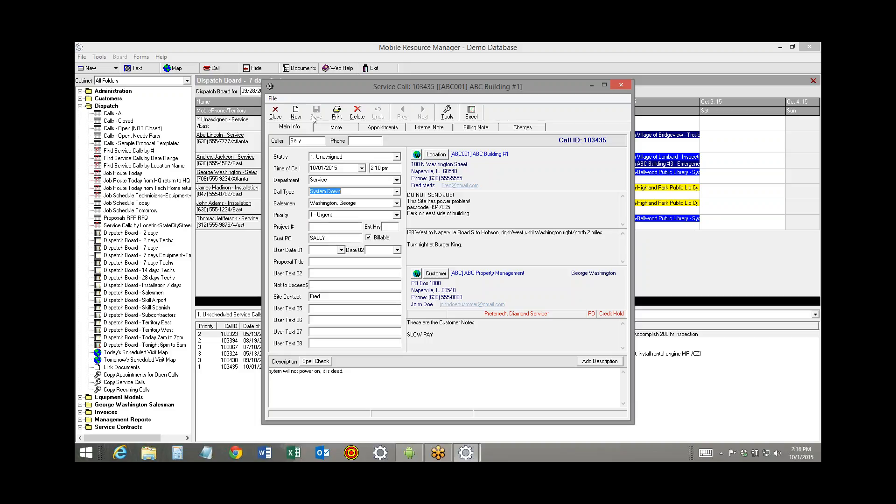
left_click(276, 114)
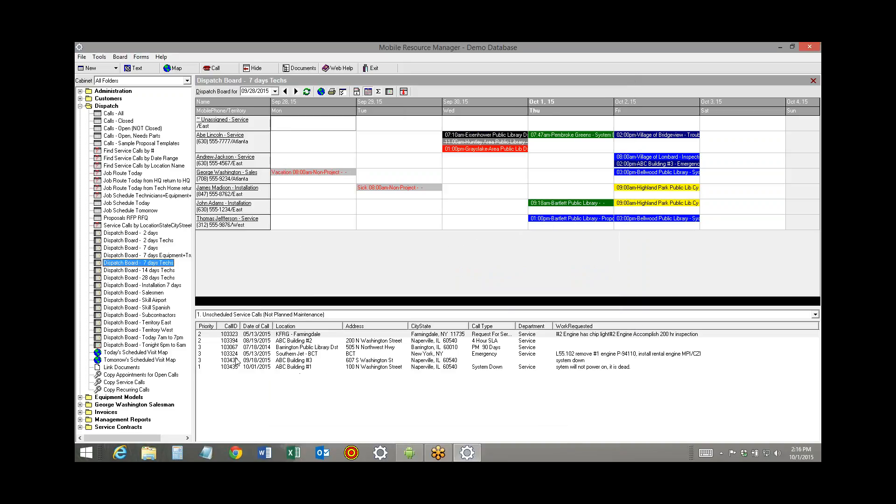
Sort the unscheduled calls by priority and schedule the ABC Building #1 call under Unassigned for 10/02/2015 at 3:00 pm
left_click(250, 368)
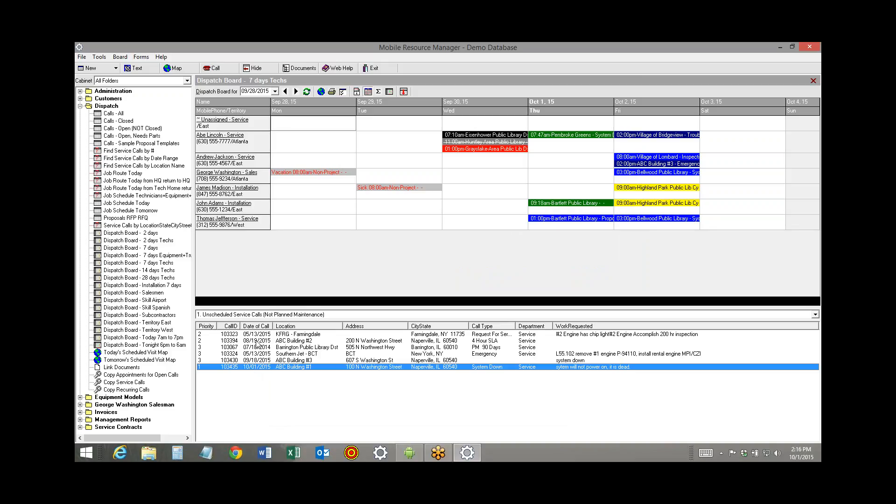
left_click(207, 327)
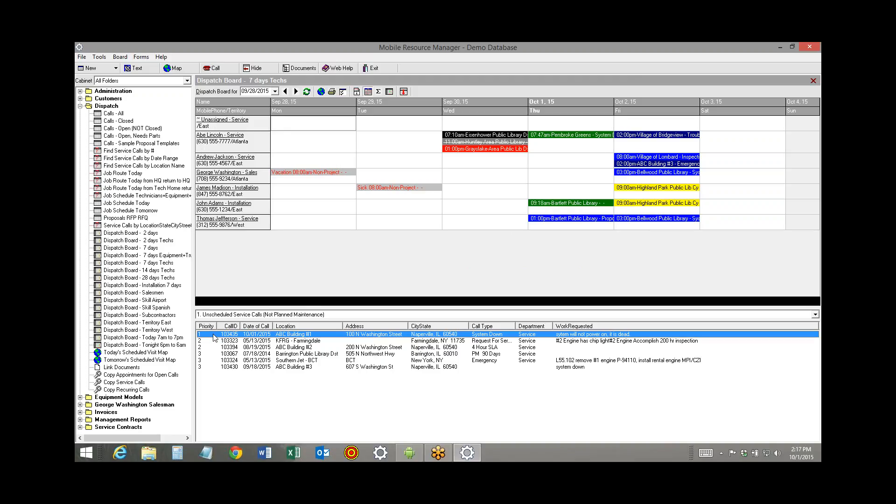
double_click(625, 123)
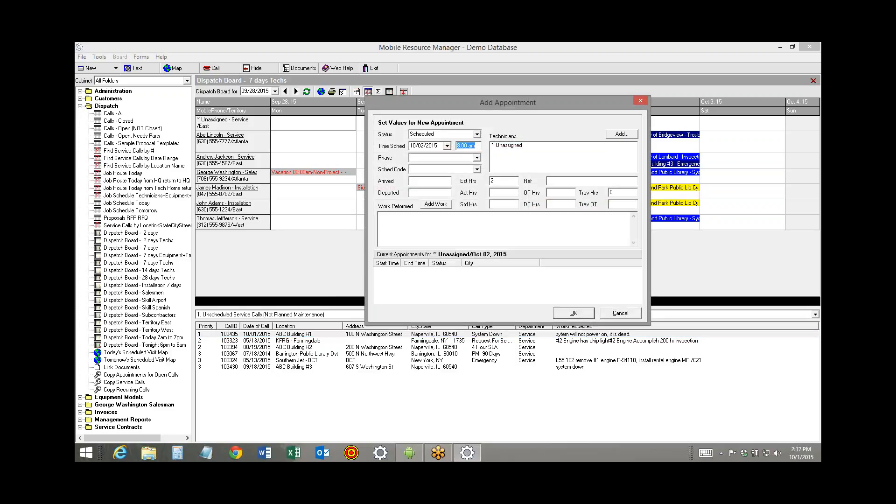
type("3")
left_click(581, 312)
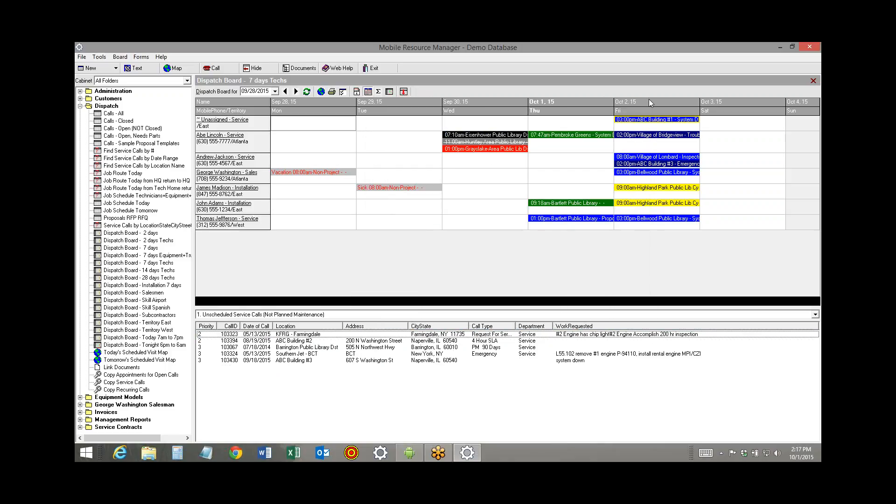
Move the unassigned ABC Building #1 appointment to Saturday, Oct 3, and reassign it to Abe Lincoln on Thursday, Oct 1
mouse_move(653, 123)
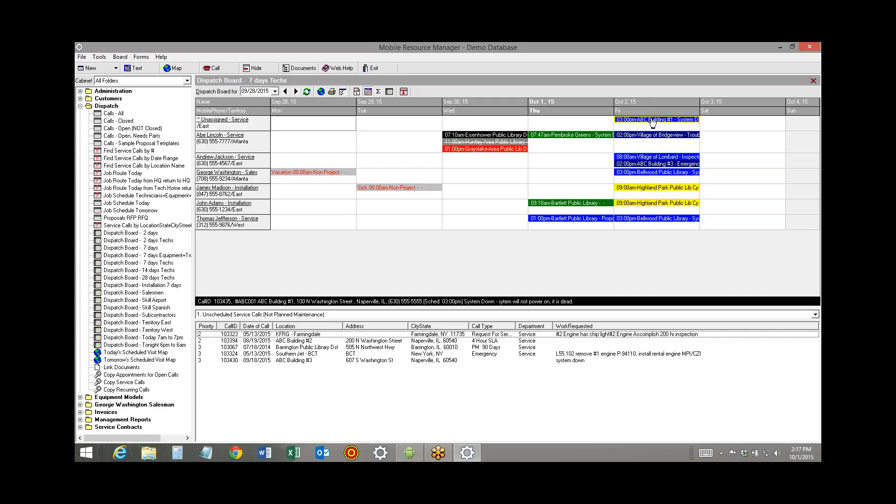
left_click_drag(652, 123, 742, 120)
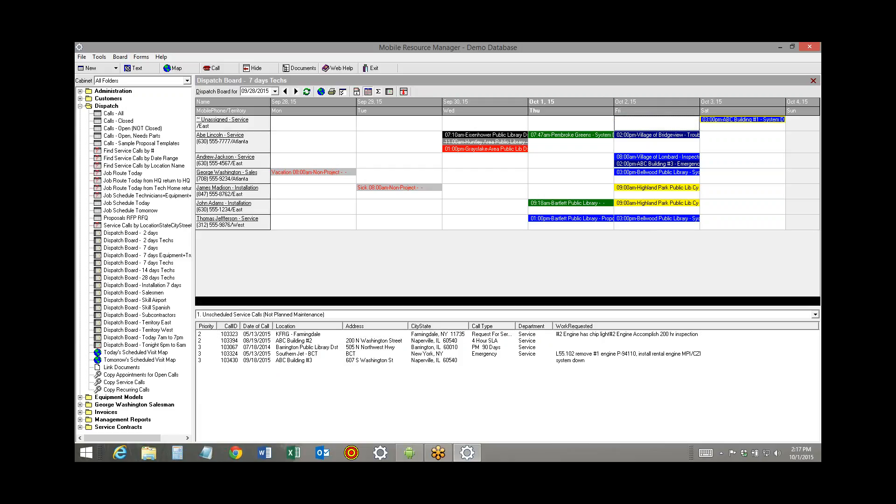
mouse_move(738, 124)
left_click(734, 122)
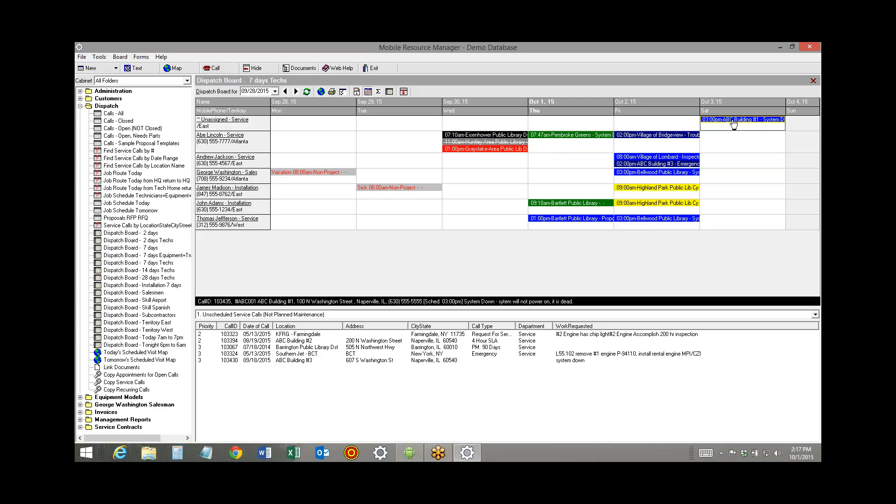
left_click_drag(734, 123, 541, 149)
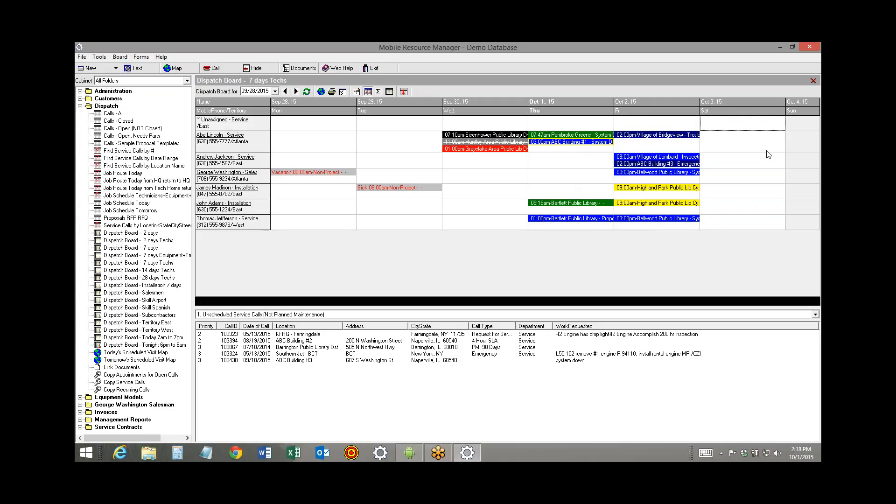
On the Today 7am to 7pm dispatch board, move the ABC Building #1 appointment to George Washington at 4:00 pm and back to Abe Lincoln at 3:00 pm
left_click(153, 338)
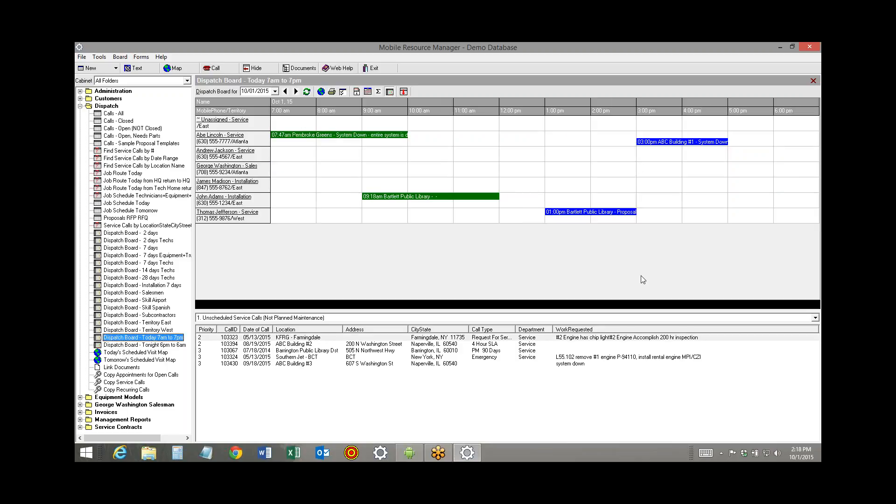
mouse_move(651, 145)
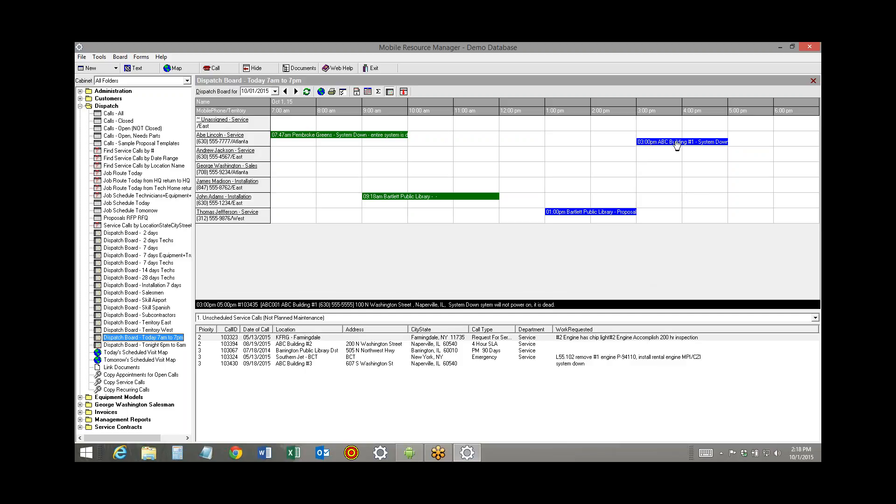
left_click(663, 146)
left_click_drag(664, 147, 709, 173)
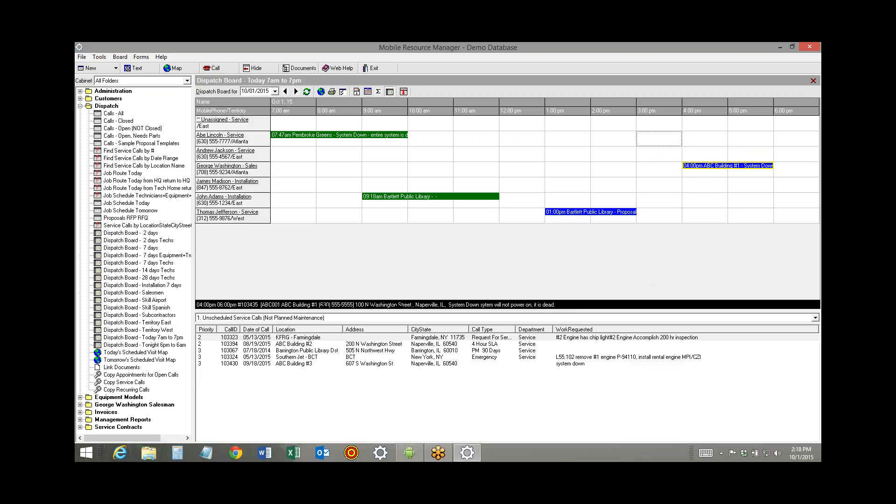
left_click(697, 169)
left_click_drag(652, 137, 652, 138)
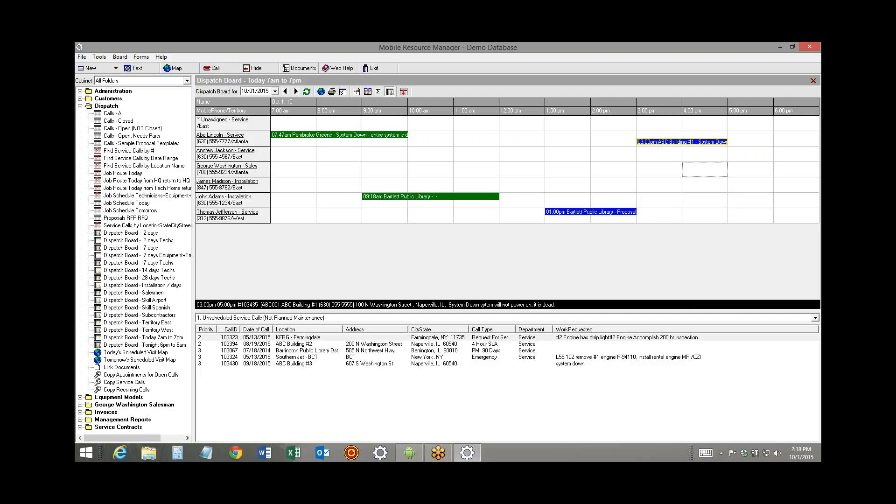
Open the ABC Building #1 appointment, add a "call office" line to the technician's text message, and close the message without sending
double_click(682, 141)
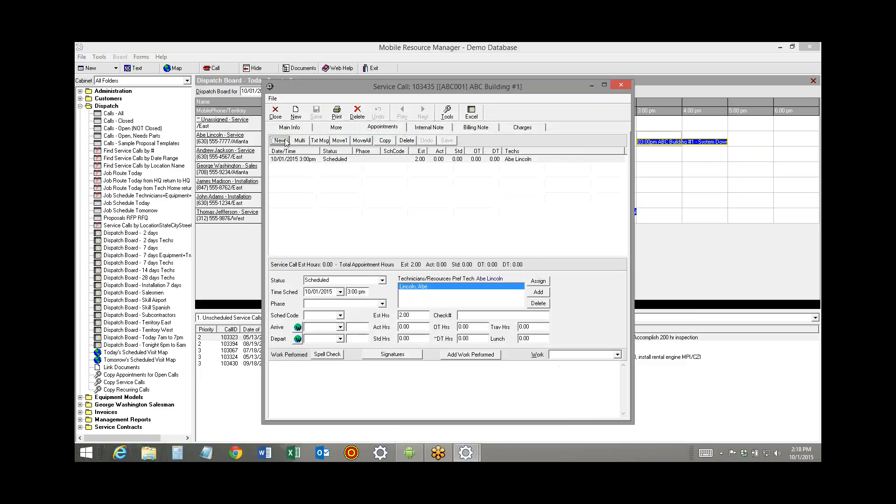
left_click(315, 144)
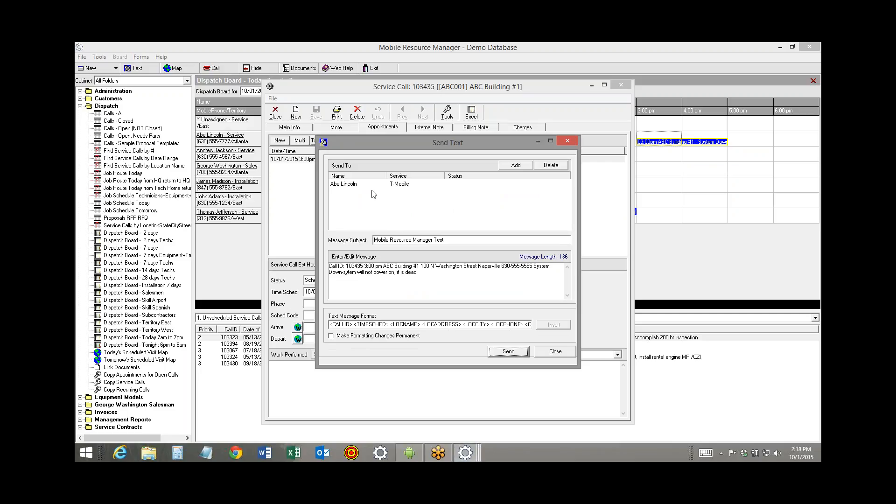
left_click_drag(418, 272, 304, 266)
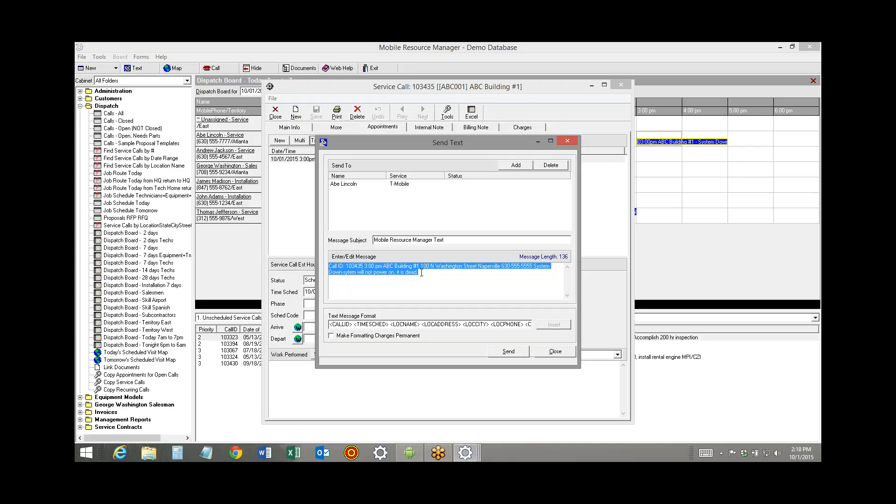
left_click(423, 272)
type("ca")
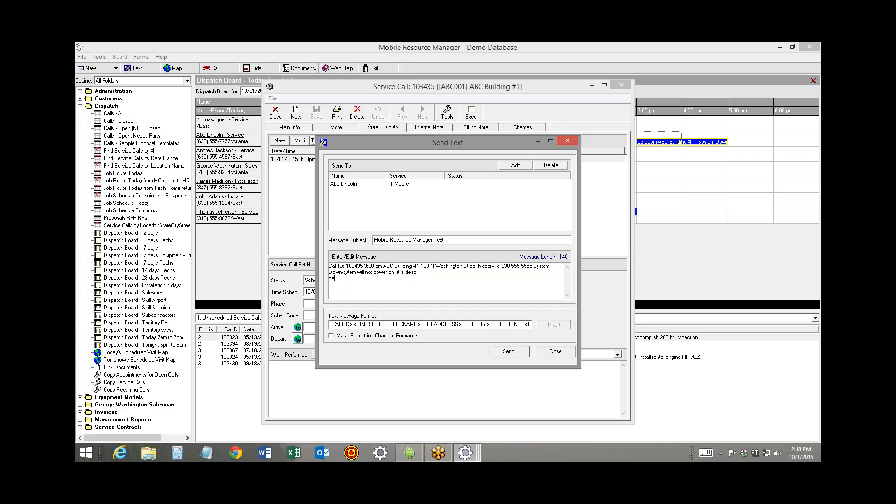
type("ll office when you arrive!!!")
left_click(555, 353)
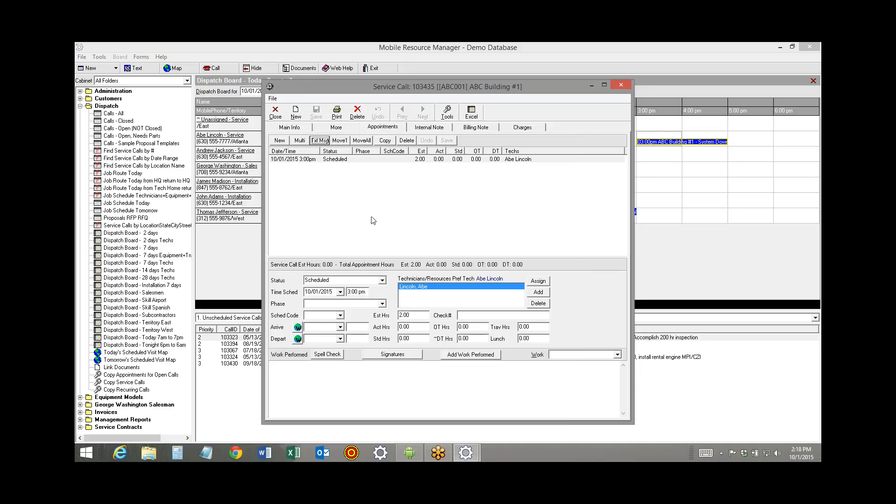
Preview the standard Work Order Printout for the call and examine its service request, location equipment and charges
left_click(337, 115)
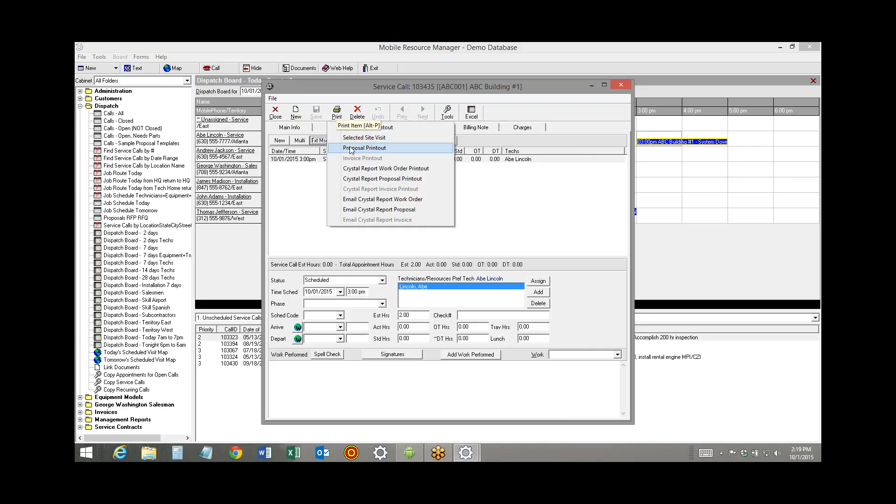
left_click(382, 128)
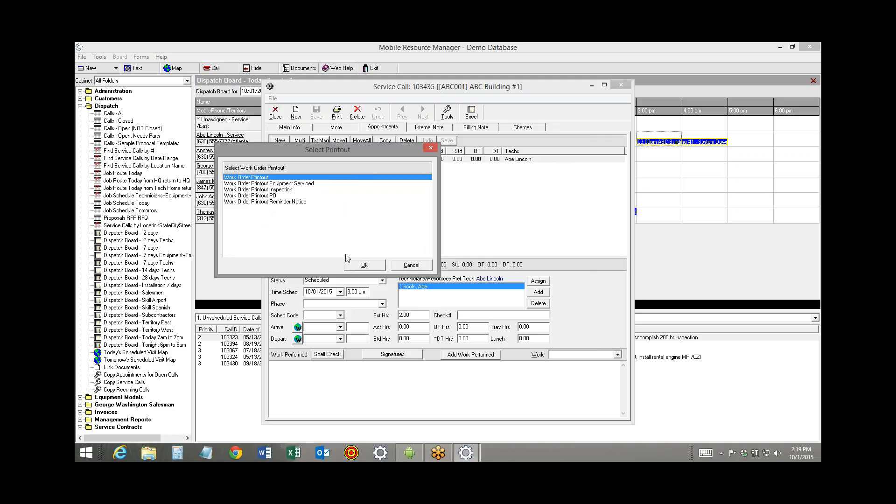
left_click(362, 266)
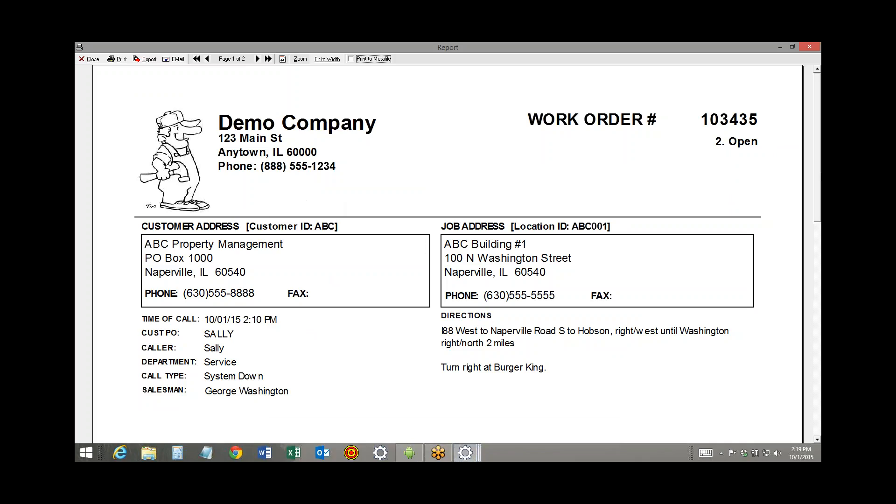
left_click_drag(820, 139, 799, 144)
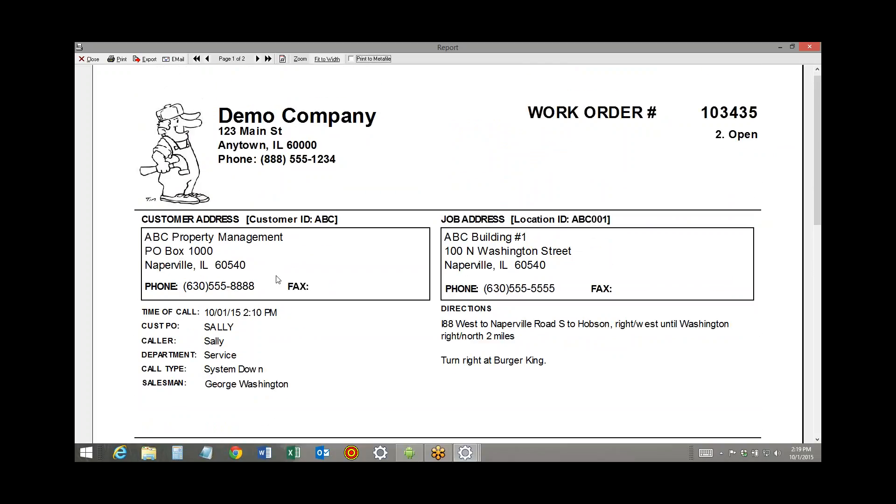
left_click_drag(820, 179, 814, 248)
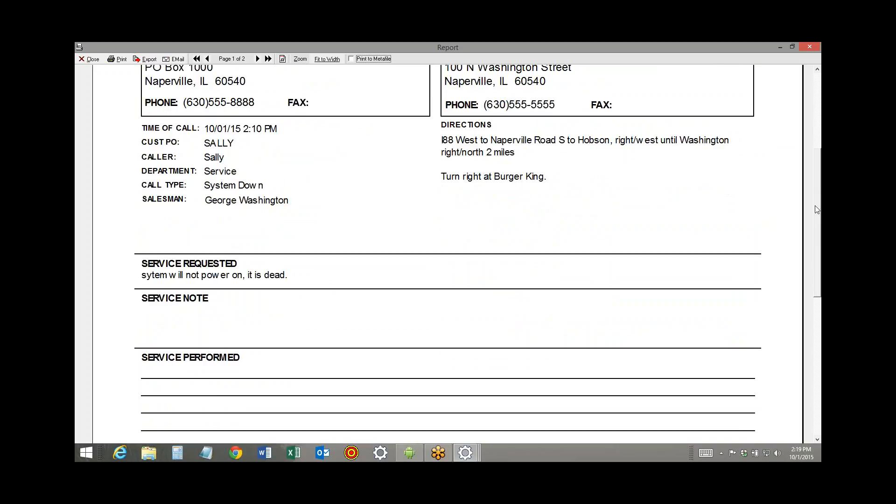
left_click_drag(814, 205, 806, 290)
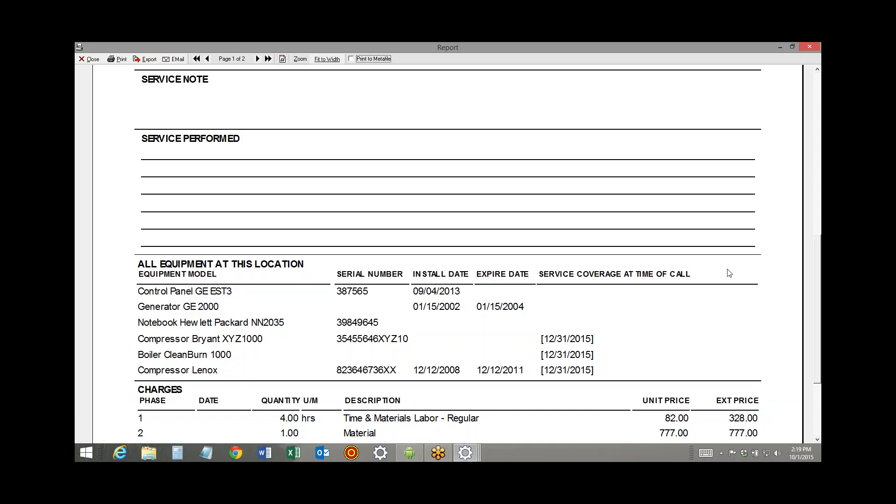
left_click_drag(816, 248, 817, 275)
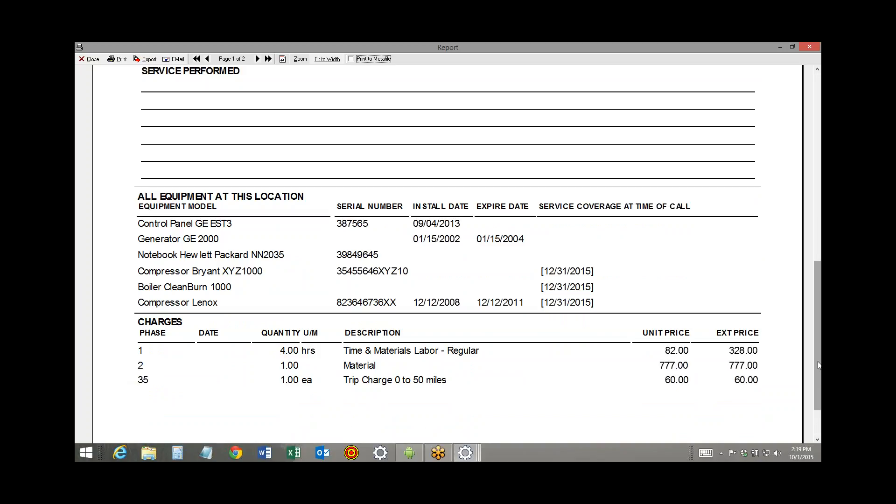
Close the work order preview and mark Control Panel GE EST3 as equipment serviced on the ABC Building #1 call
left_click_drag(816, 362, 820, 140)
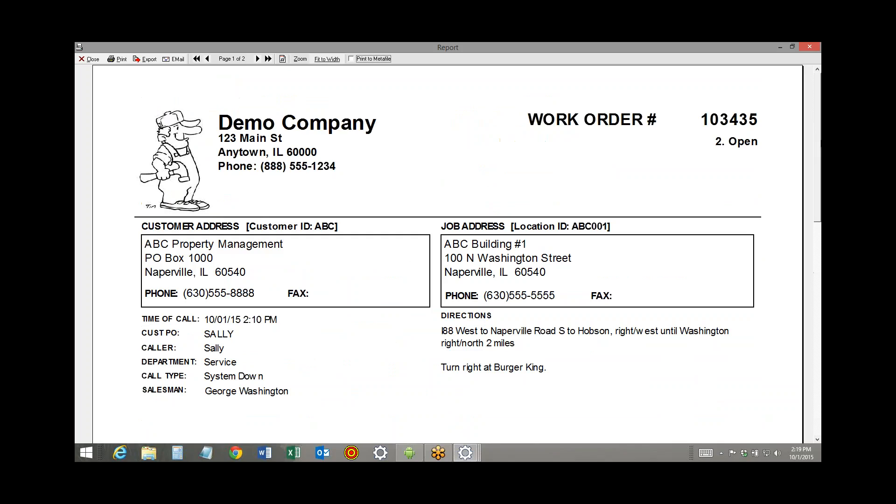
left_click(89, 59)
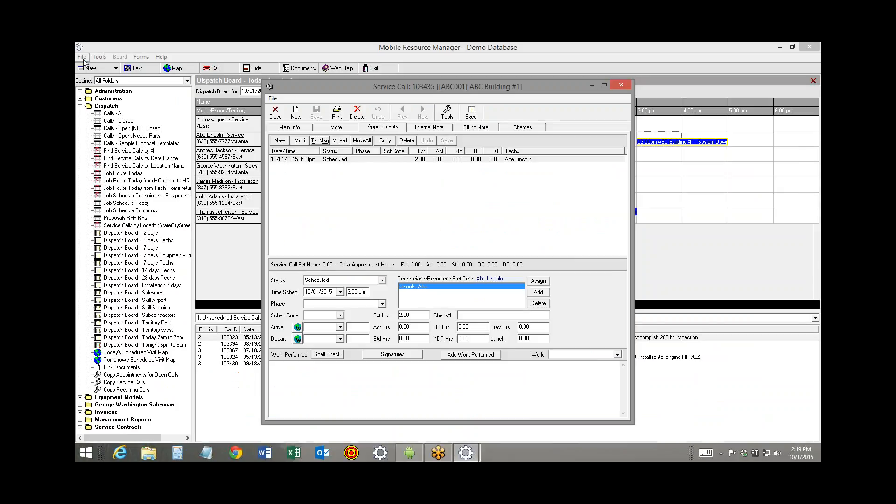
left_click(328, 127)
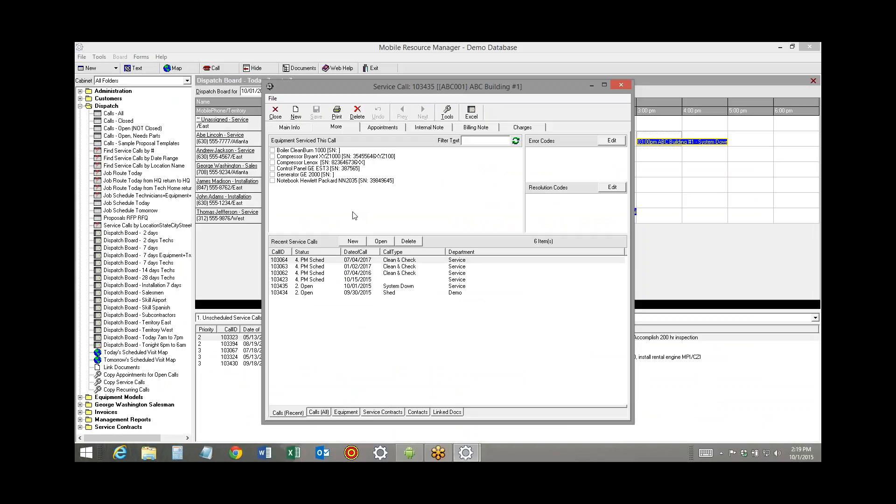
left_click(272, 168)
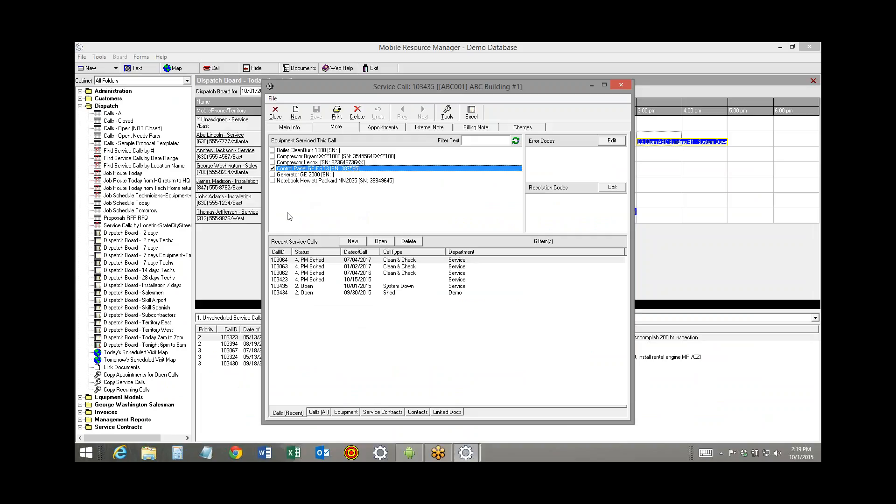
Preview the Work Order Printout Equipment Serviced for the call, examine its serviced equipment and charges, and close the preview
left_click(336, 113)
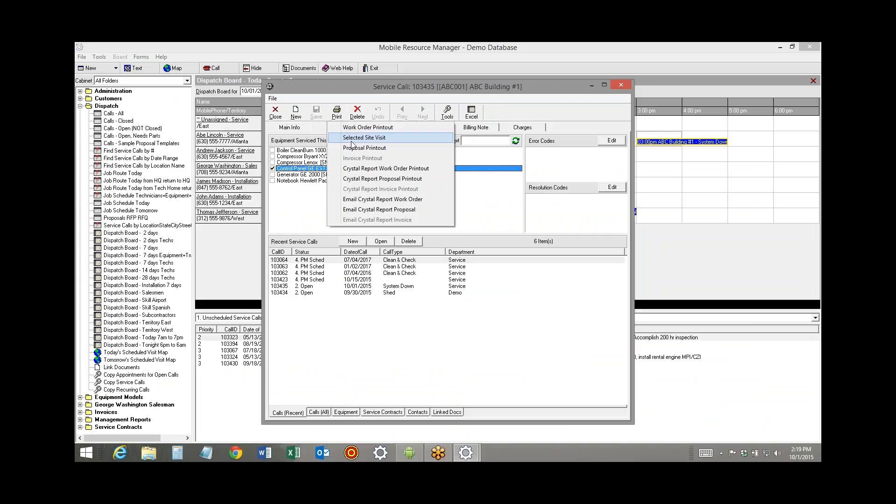
left_click(366, 127)
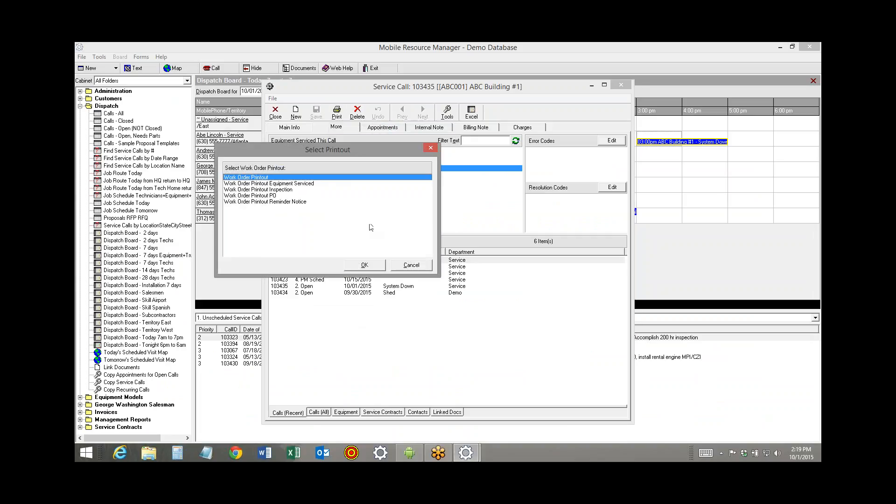
left_click(274, 183)
left_click(357, 266)
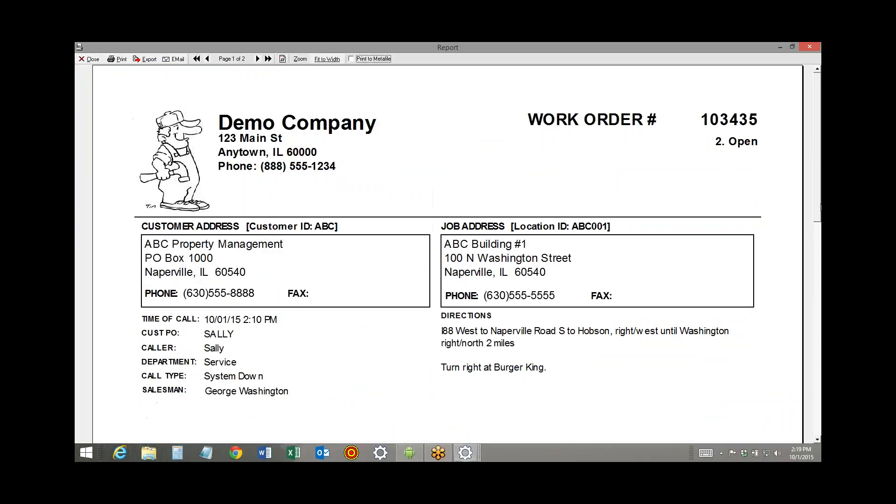
scroll(803, 328, "down", 5)
scroll(801, 355, "down", 5)
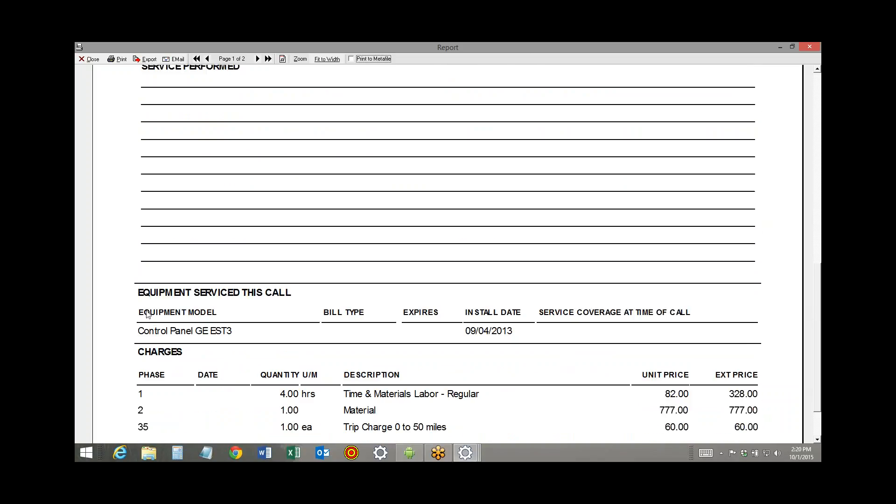
left_click(89, 59)
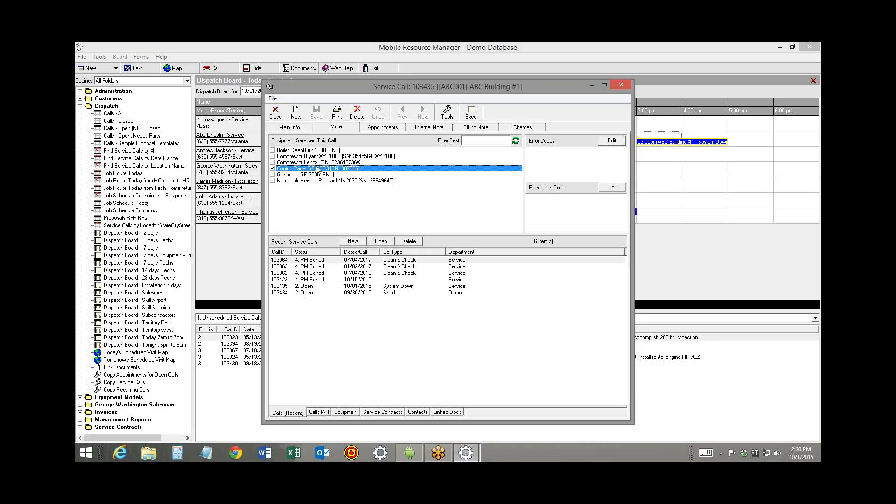
Preview the standard Work Order Printout and start an Outlook email with it attached under the suggested file name
left_click(336, 113)
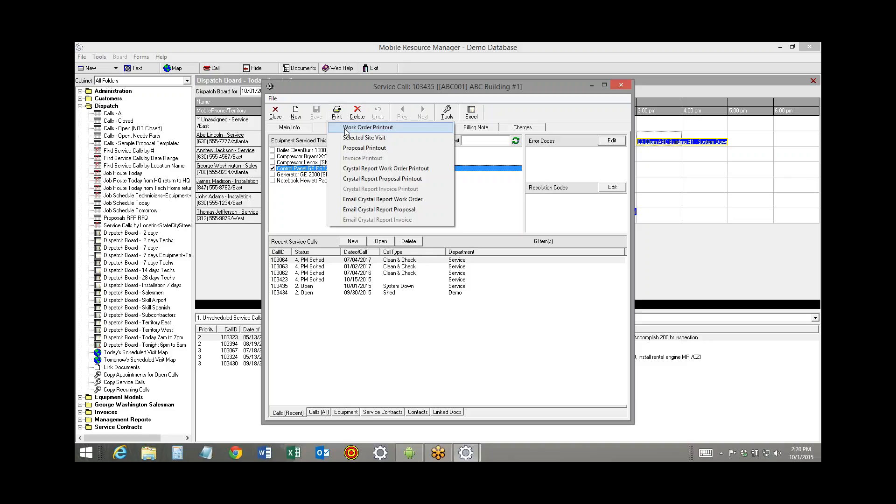
left_click(348, 125)
left_click(360, 266)
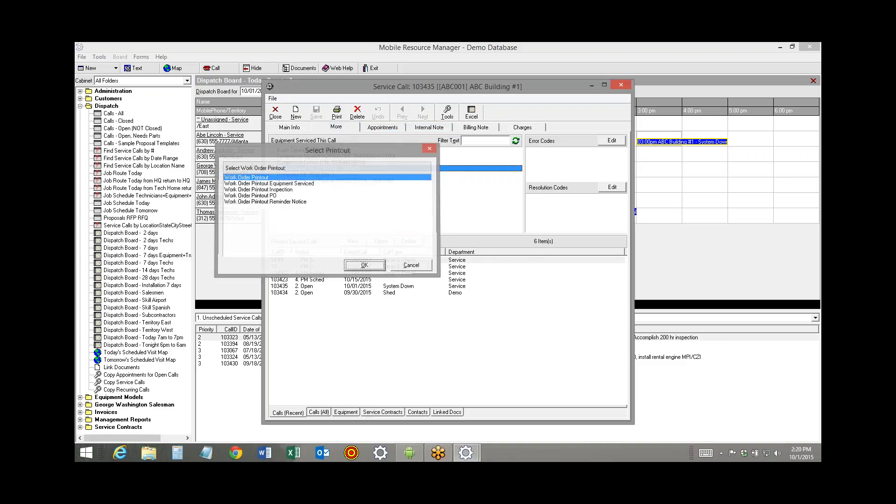
left_click(173, 59)
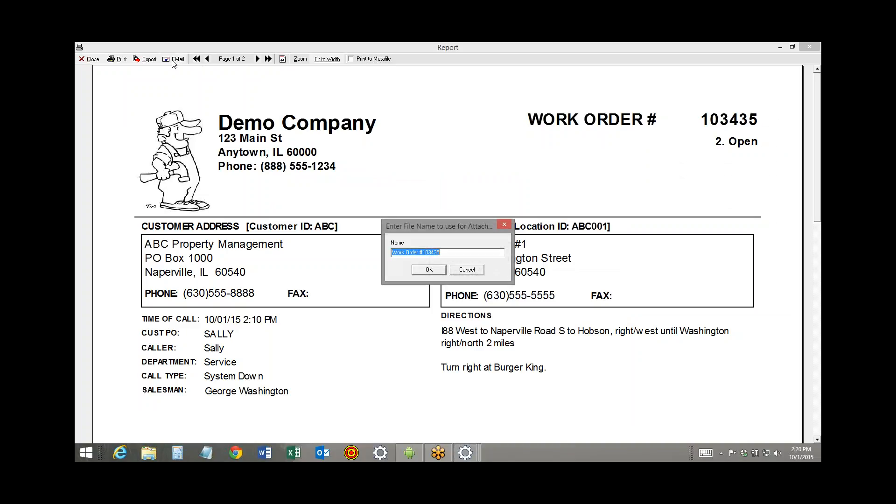
left_click(428, 270)
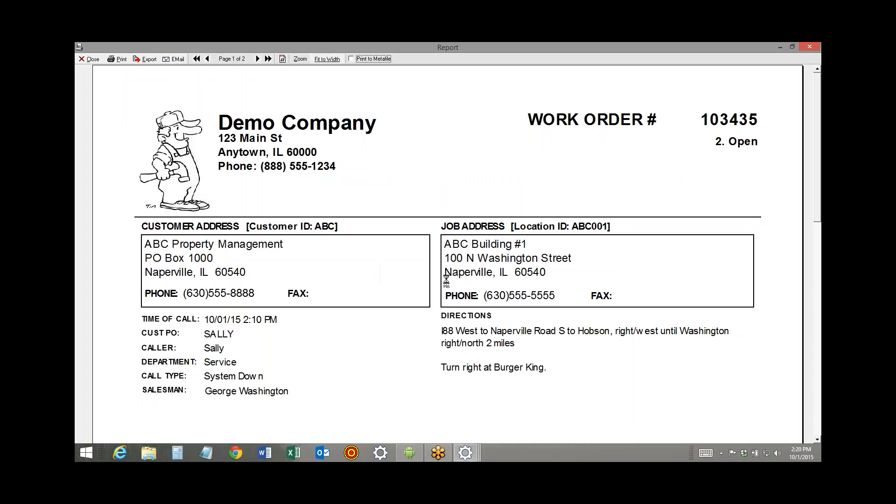
left_click(326, 453)
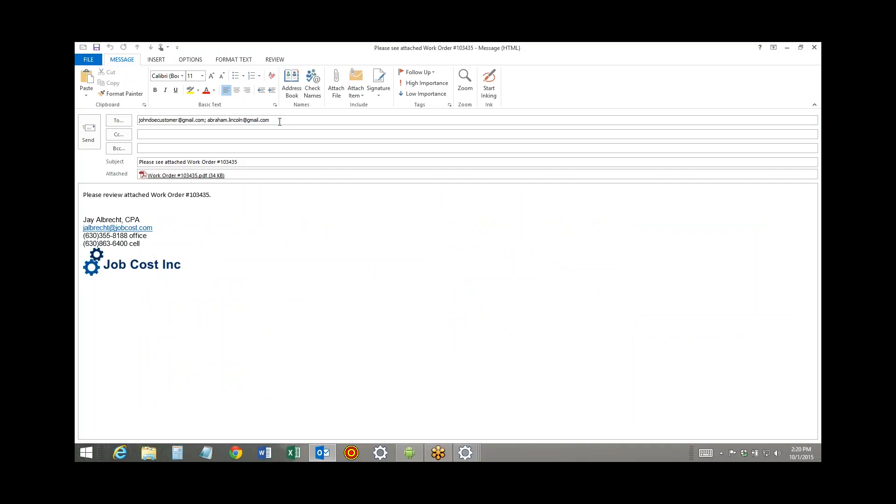
Review the work order email's recipients and subject, discard the draft without saving, and close the printout preview
left_click_drag(280, 121, 212, 119)
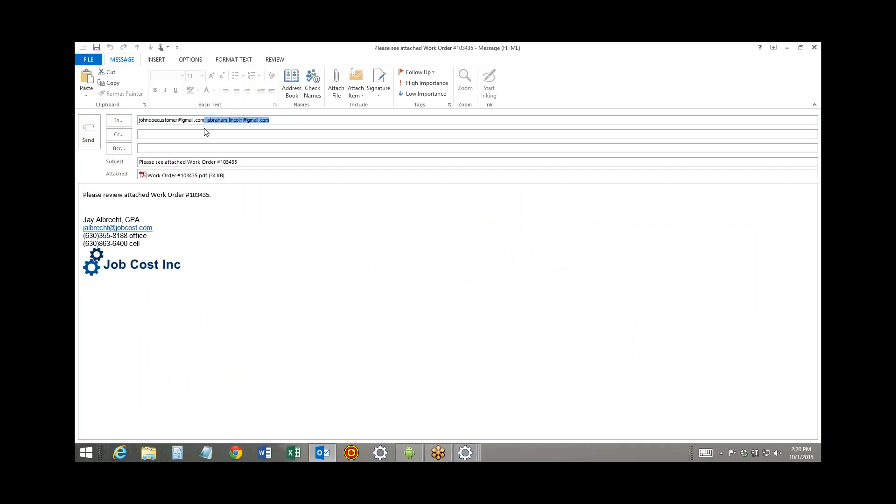
left_click_drag(245, 162, 139, 163)
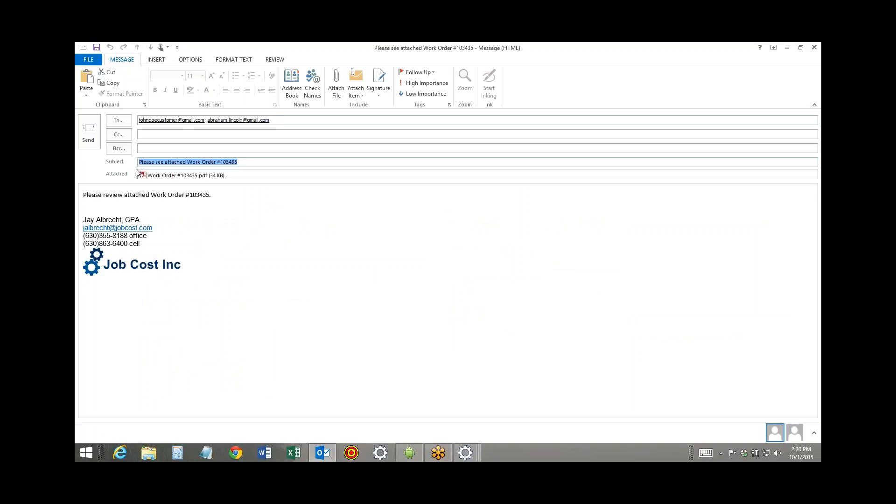
left_click(815, 47)
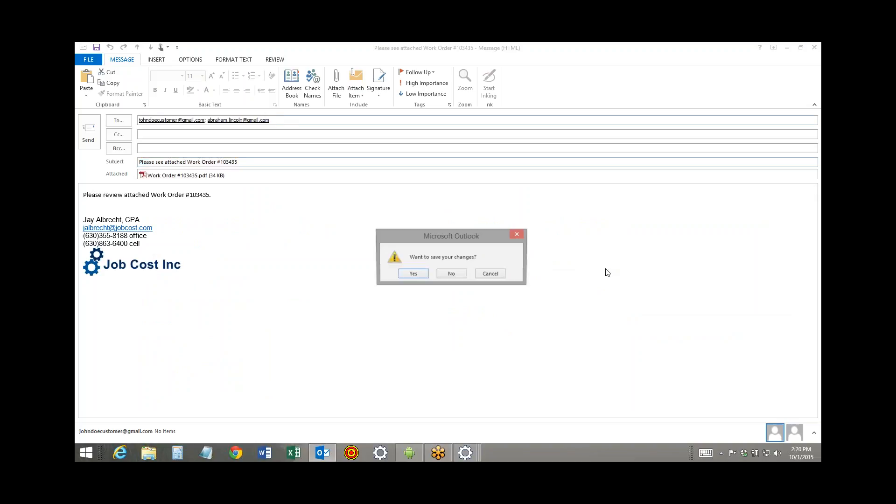
left_click(458, 273)
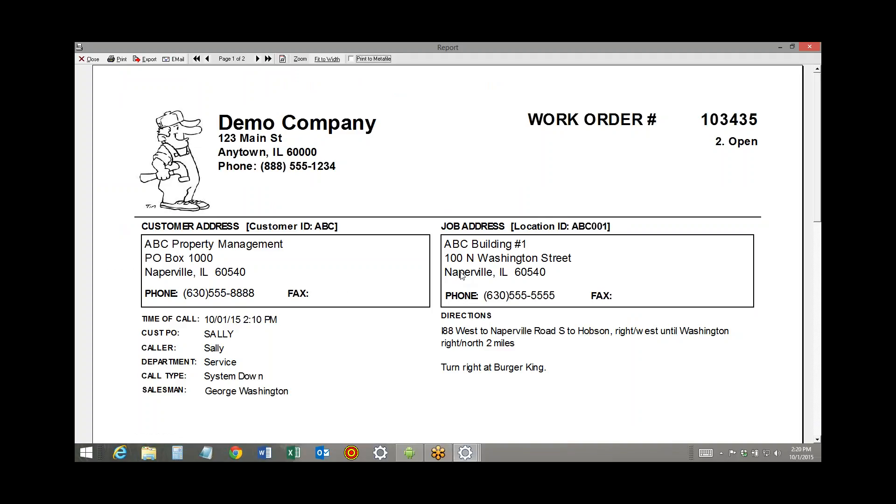
left_click(89, 59)
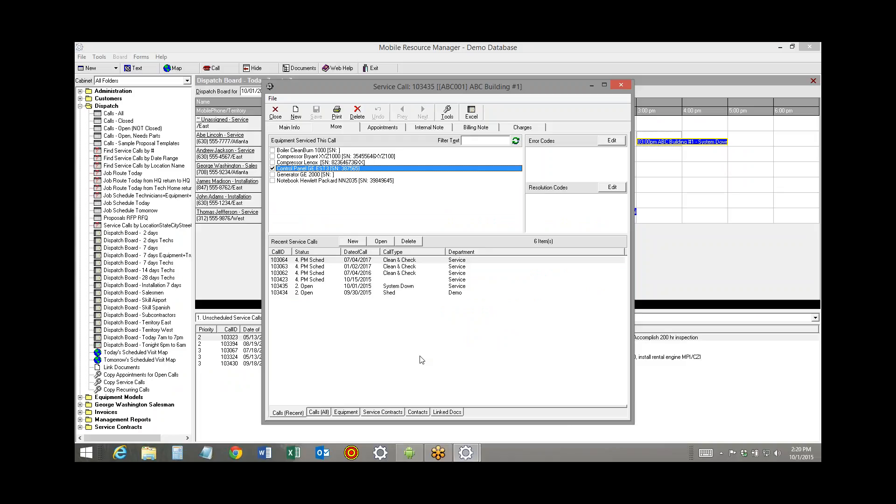
Close the service call, switch to the Android mirror, and show the technician's current appointments in the Field App
left_click(283, 127)
left_click(276, 112)
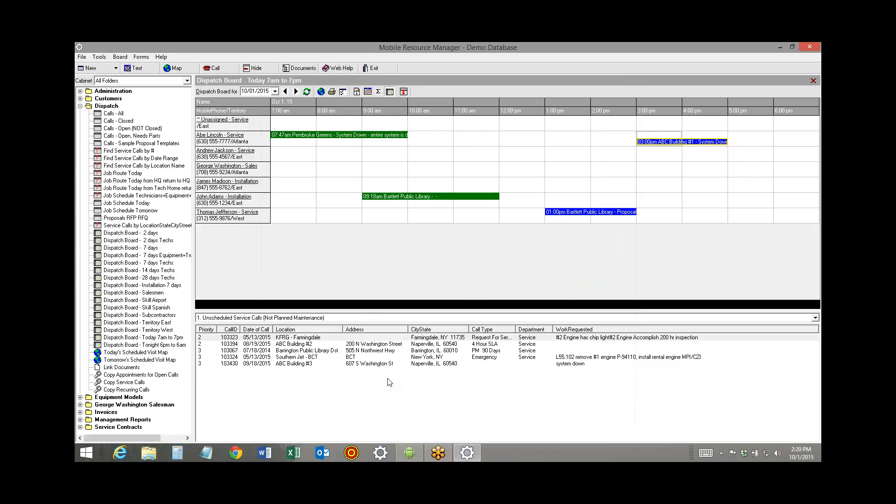
mouse_move(409, 453)
left_click(430, 415)
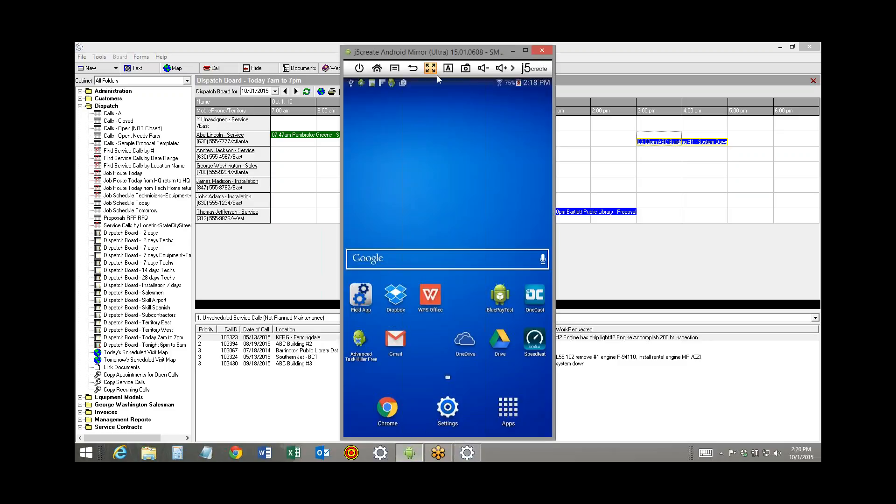
left_click(646, 51)
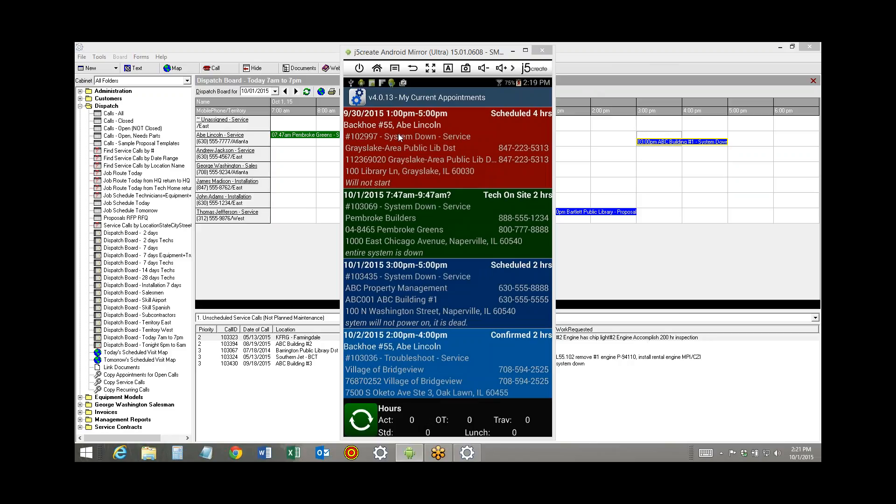
left_click_drag(488, 52, 314, 54)
Open the 7 days dispatch board, review its options and appointment status colors, and close the options without changes
left_click(131, 248)
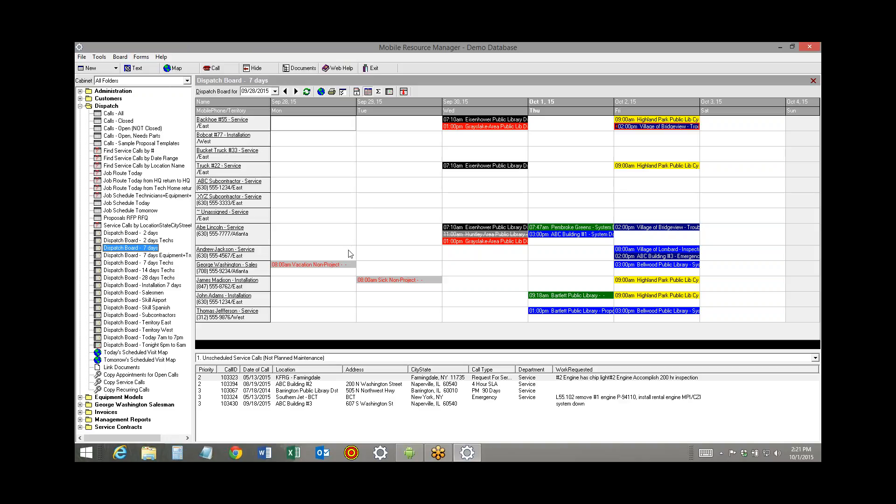
left_click(343, 92)
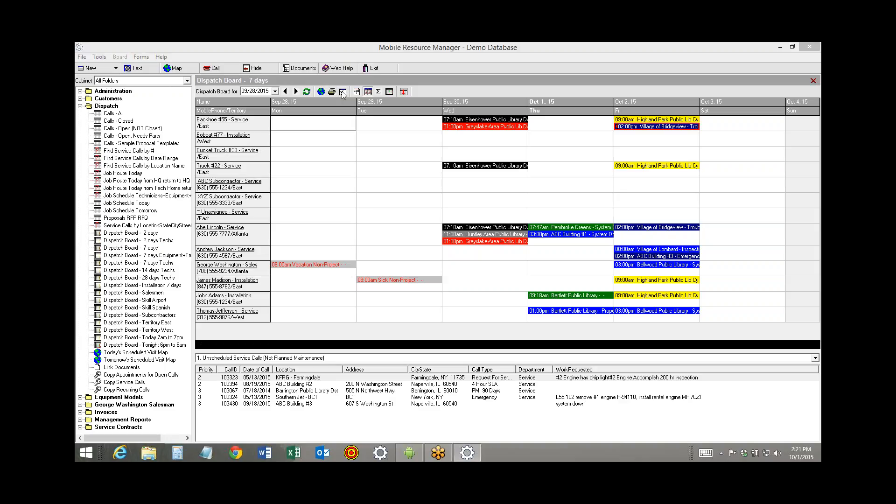
left_click_drag(401, 122, 218, 80)
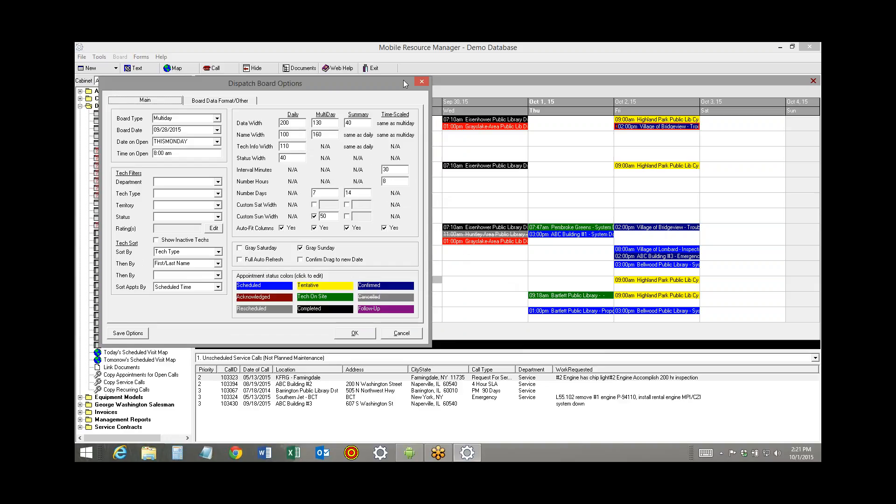
left_click(421, 83)
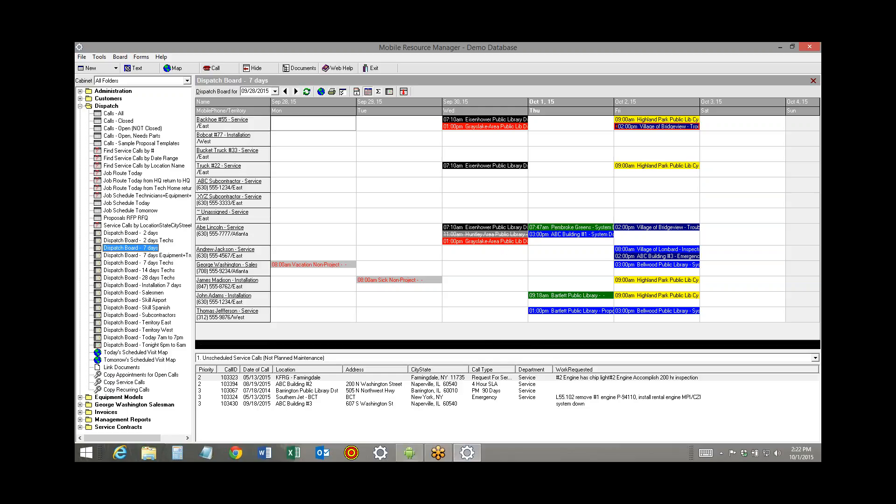
In the mirrored Field App, open the Pembroke Greens appointment, review its details and charges, and minimize the mirror
left_click(409, 453)
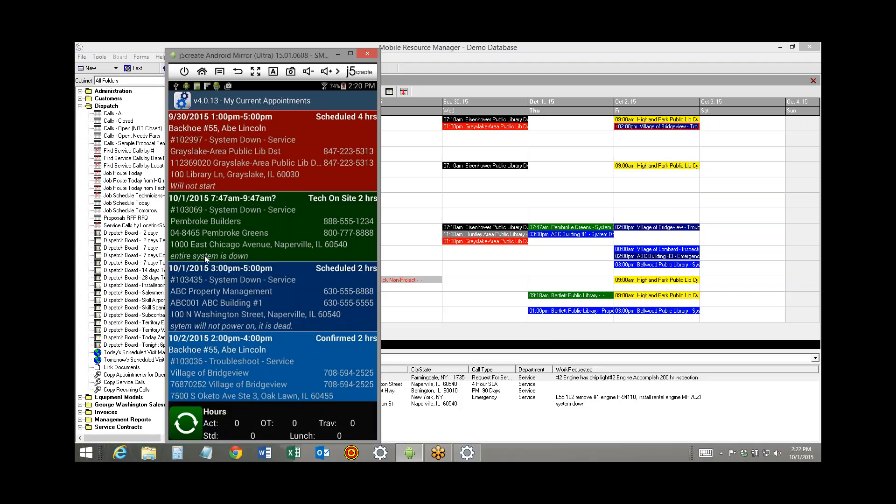
left_click(208, 229)
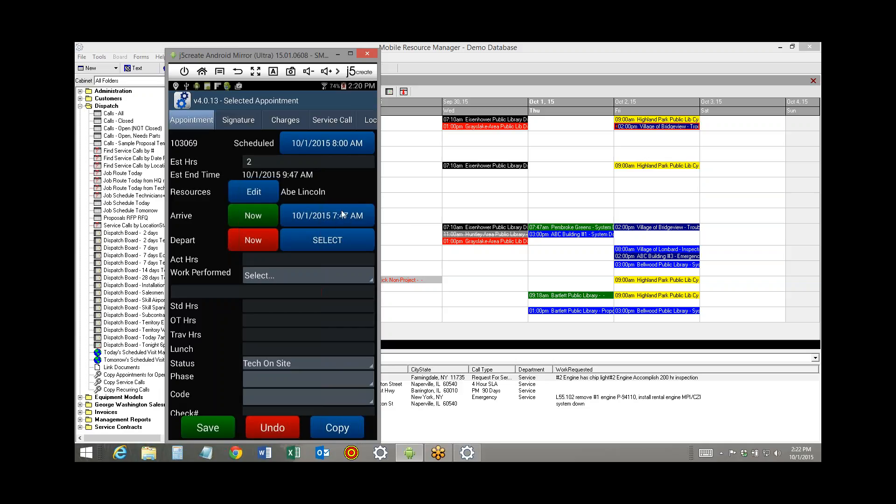
left_click(283, 121)
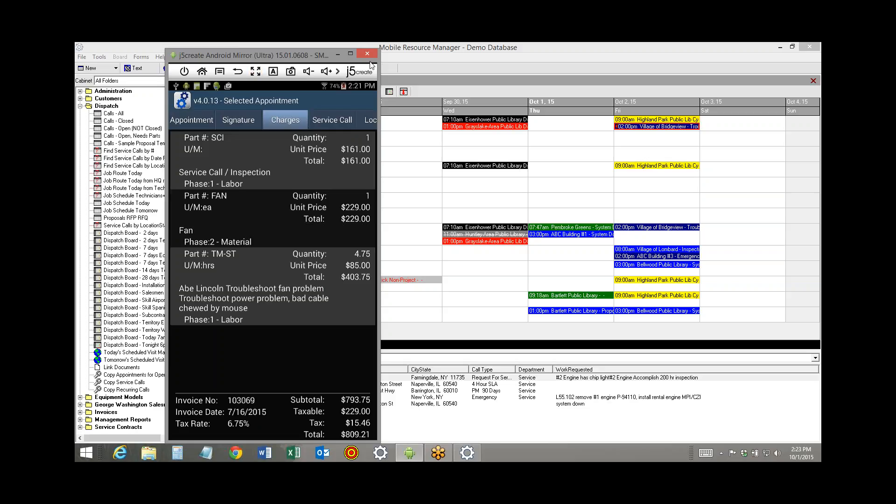
left_click(337, 54)
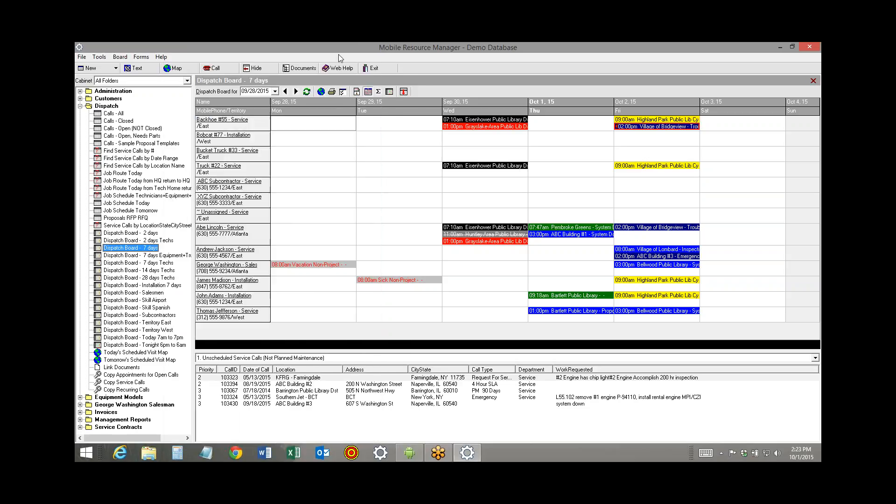
Open Abe Lincoln's employee record from the dispatch board and examine the FA Days Past, FA Days Future and FA Allow Edit user fields
left_click(211, 231)
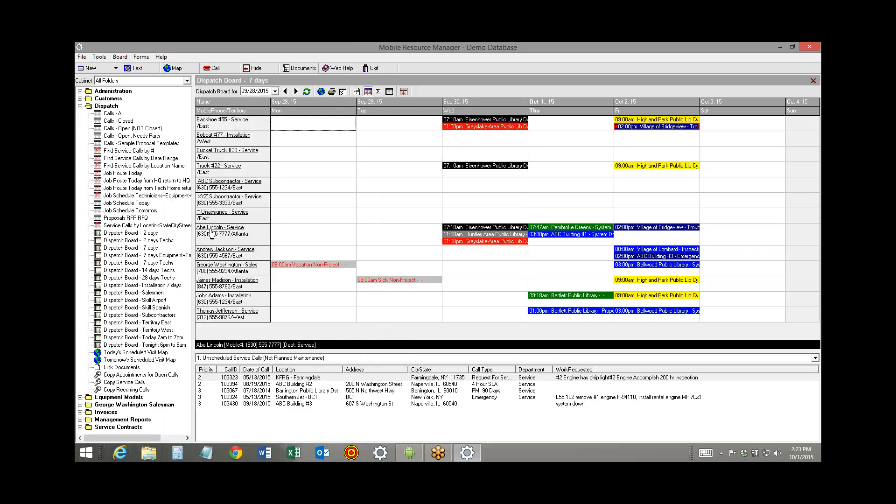
double_click(211, 231)
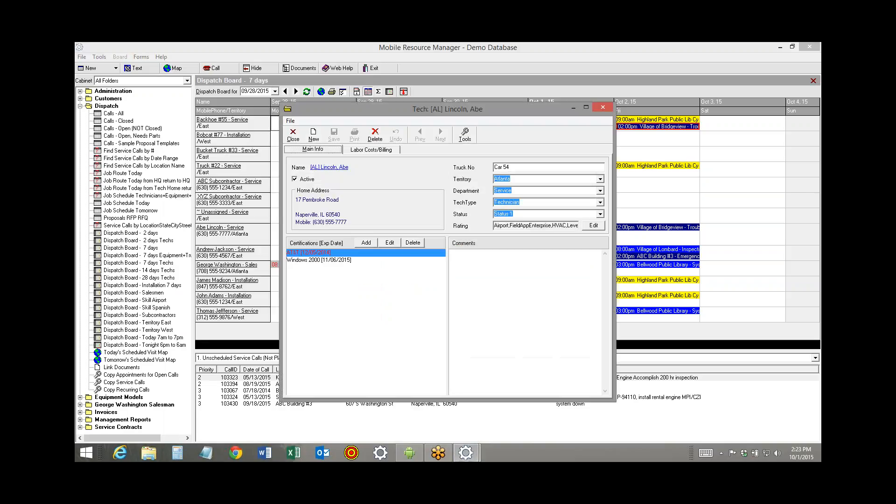
left_click(328, 168)
left_click(487, 149)
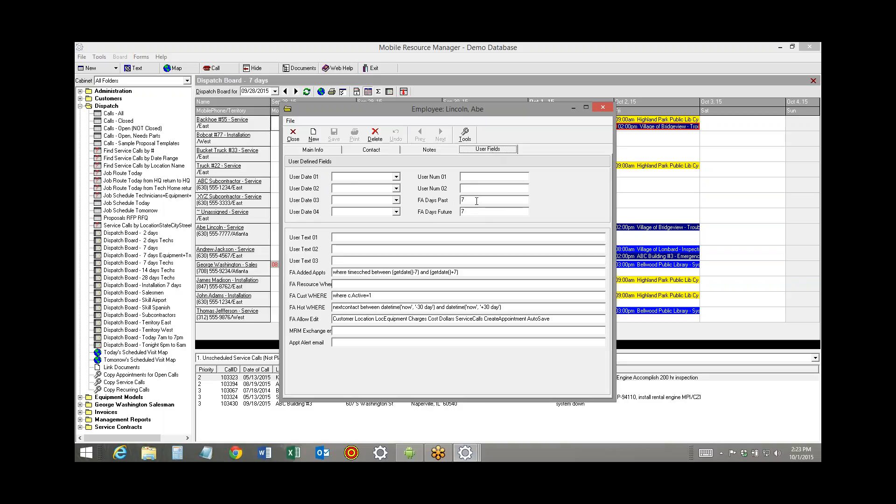
left_click(461, 211)
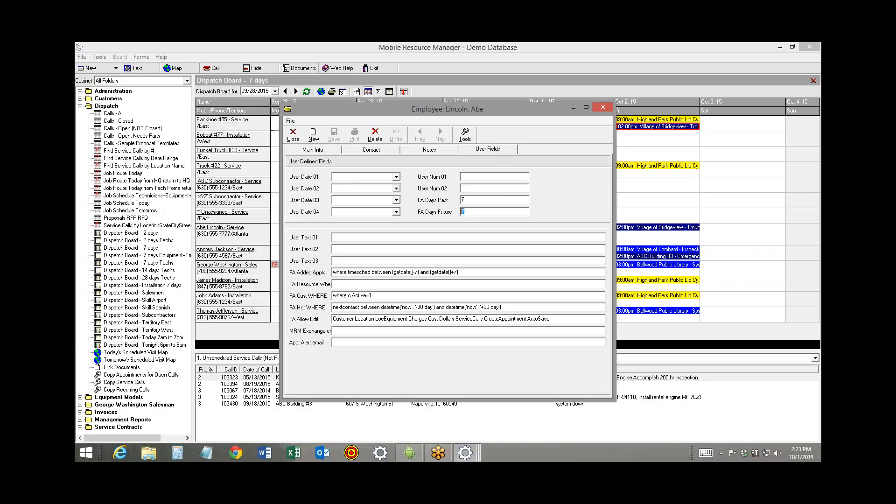
left_click(344, 319)
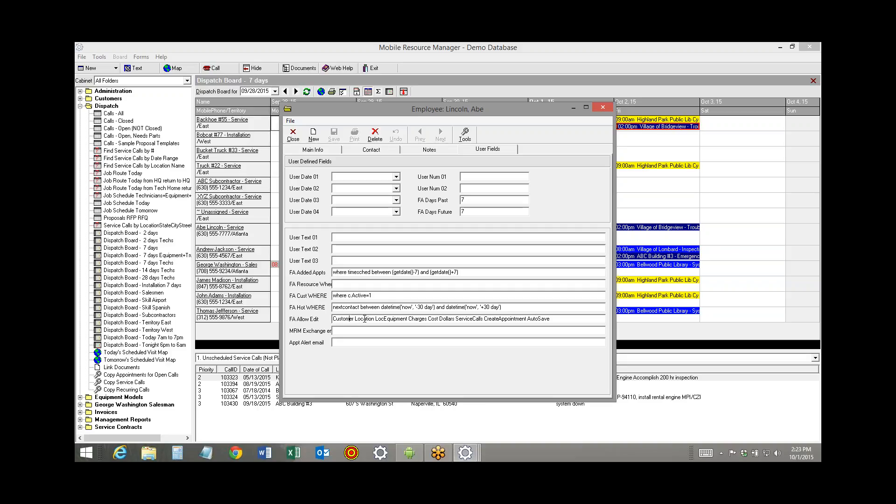
left_click(434, 319)
left_click_drag(564, 319, 330, 319)
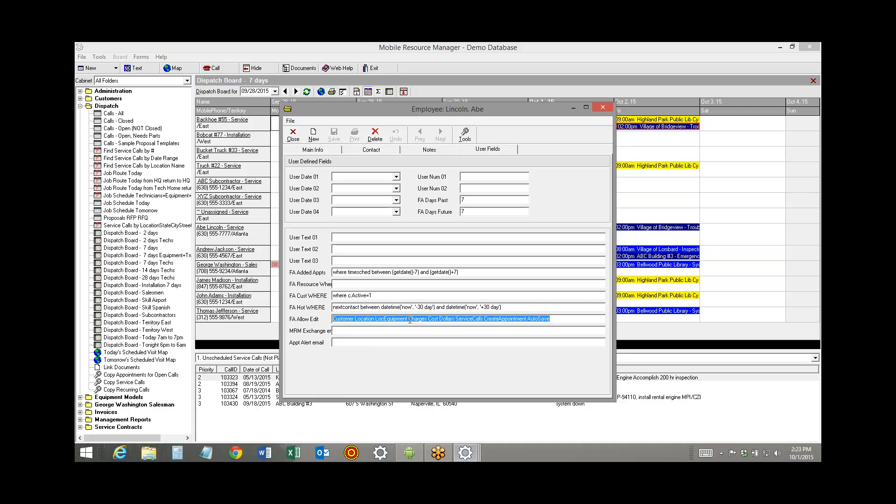
Close the employee and technician records, and return to the Pembroke Greens appointment details in the mirrored Field App
left_click(293, 135)
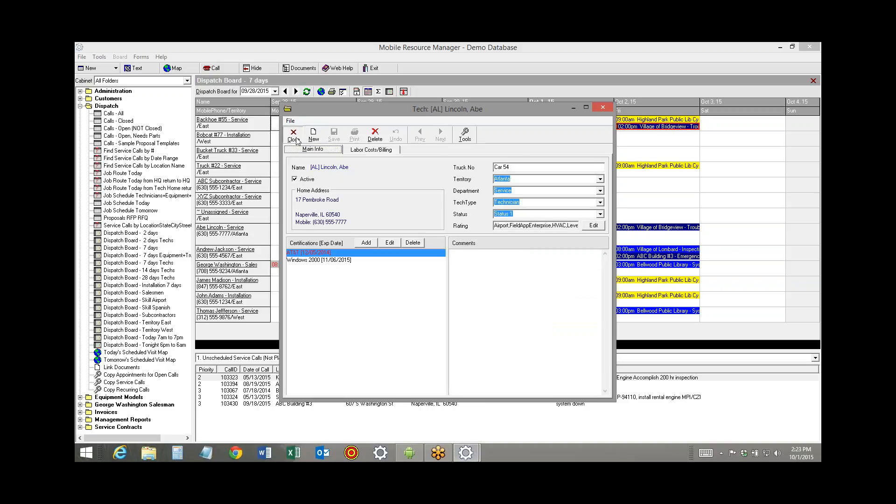
left_click(294, 135)
left_click(410, 454)
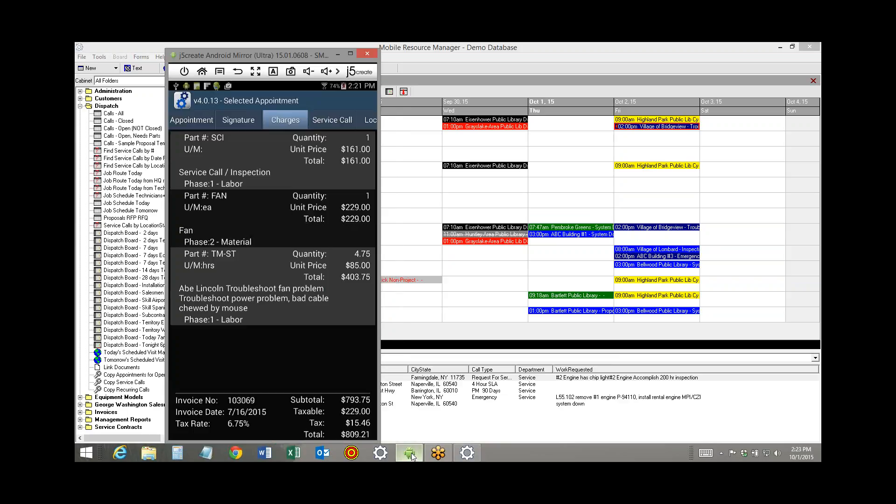
left_click(188, 120)
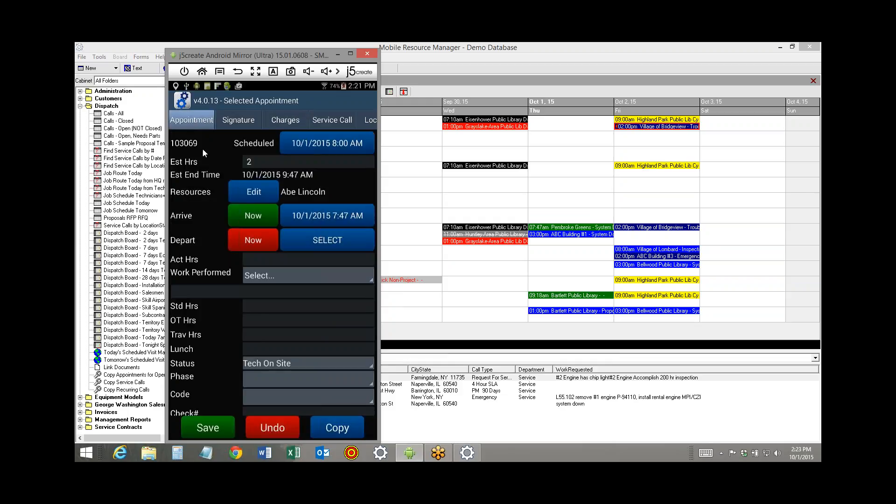
Record the technician's departure from the Pembroke Greens appointment and set it to 10/1/2015 12:21 PM
left_click(253, 240)
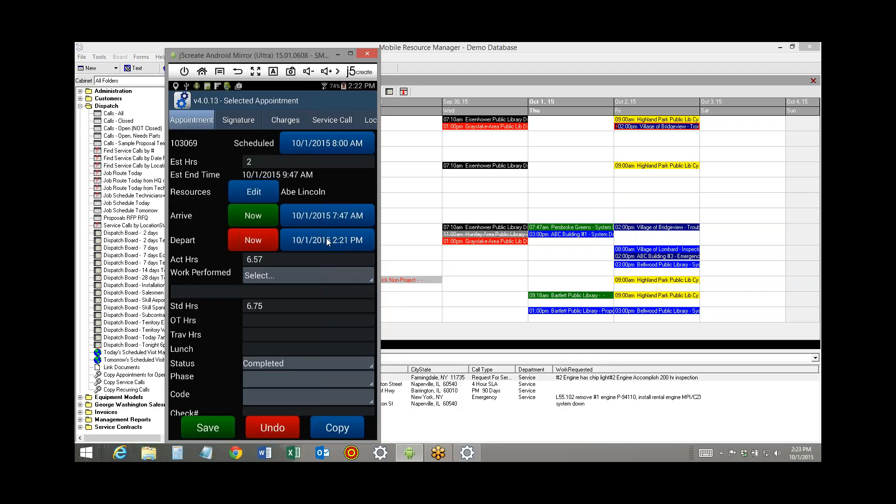
left_click(327, 241)
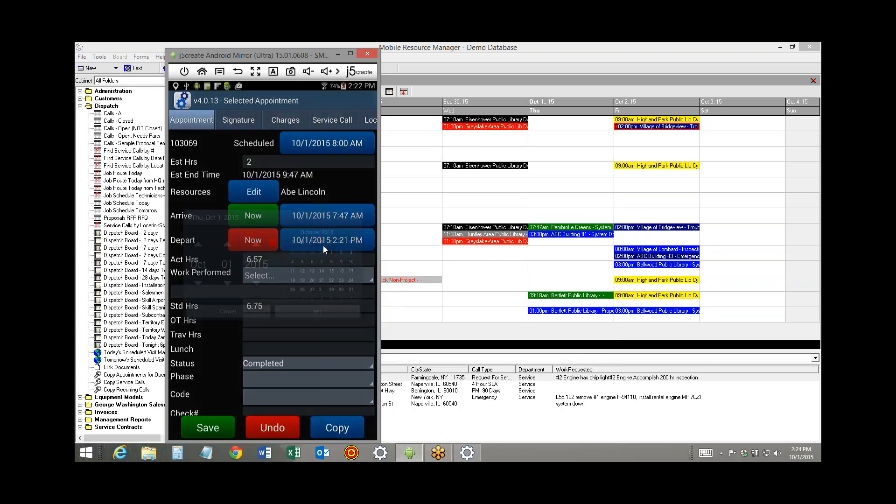
left_click(298, 318)
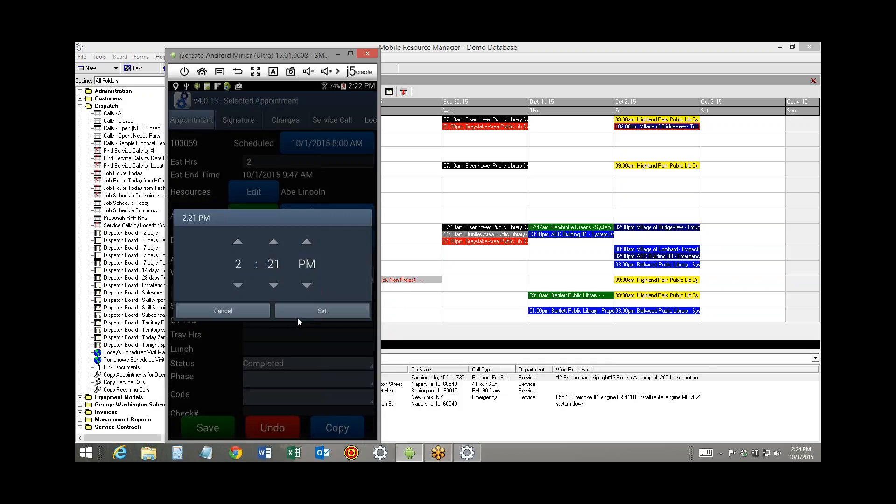
double_click(237, 285)
left_click(308, 312)
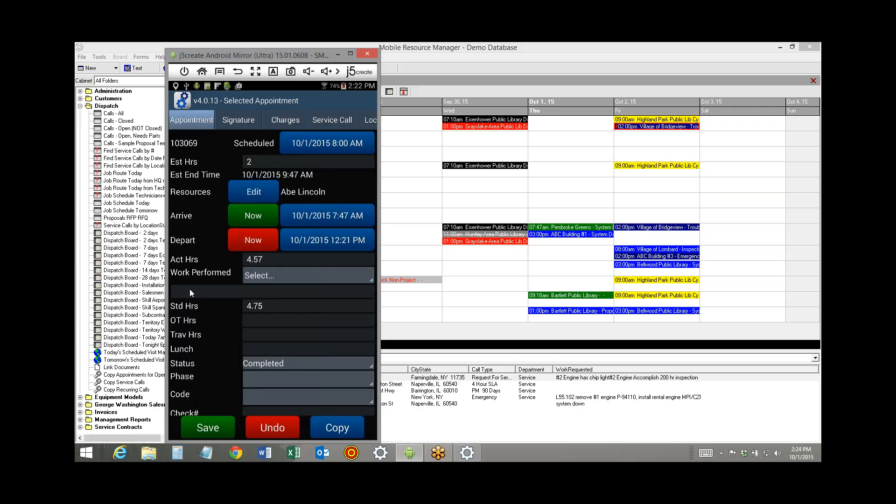
Fill in the work performed from the canned entries ReplacedCable and ReplacedBallast, so it reads "Replaced cable, chewed by mouse" and "Replaced ballast"
left_click(254, 276)
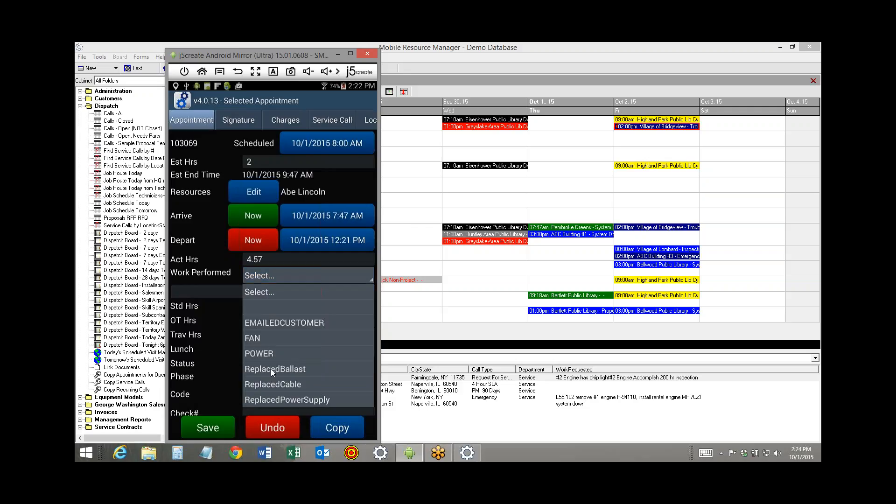
left_click(270, 385)
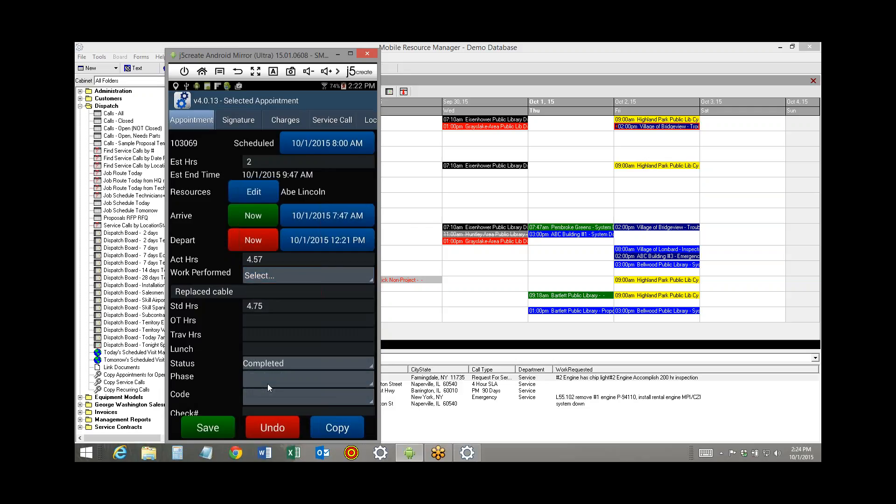
left_click(252, 291)
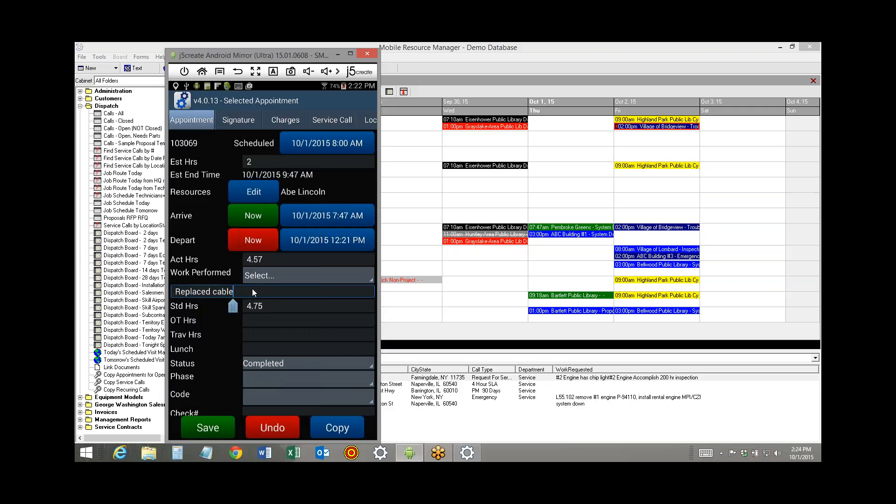
type(", chewedd by mouse")
key("Return")
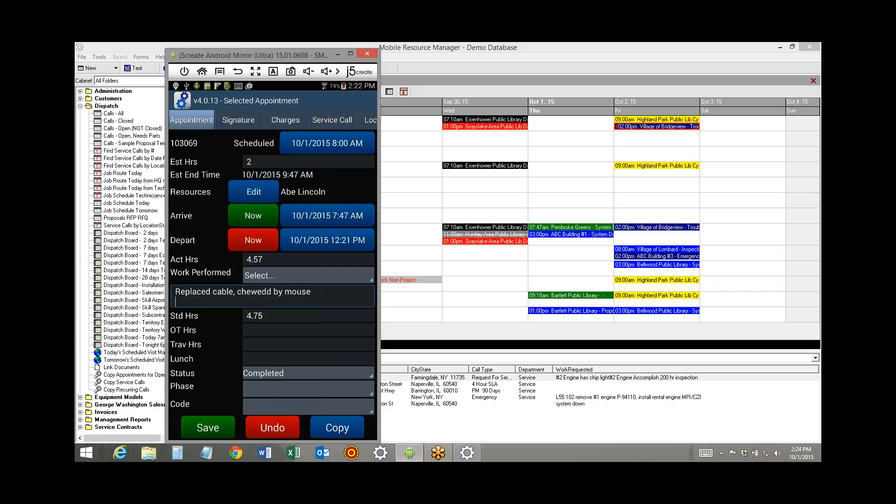
left_click(272, 277)
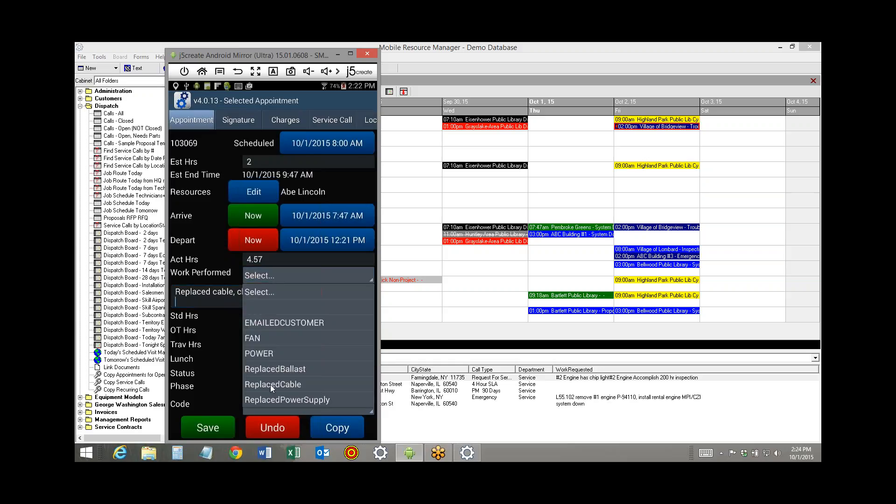
left_click(273, 368)
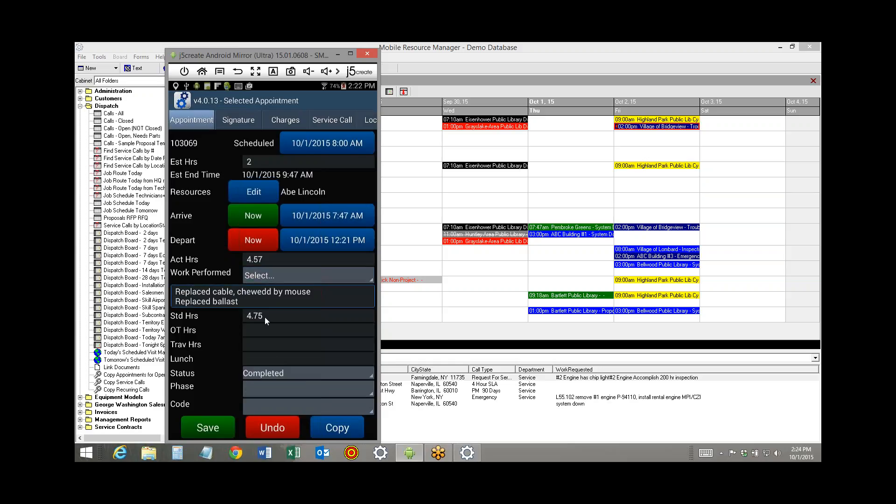
left_click(271, 293)
key("BackSpace")
Set the appointment's phase to 1 - Labor and its code to FAILED, and save it
left_click(296, 391)
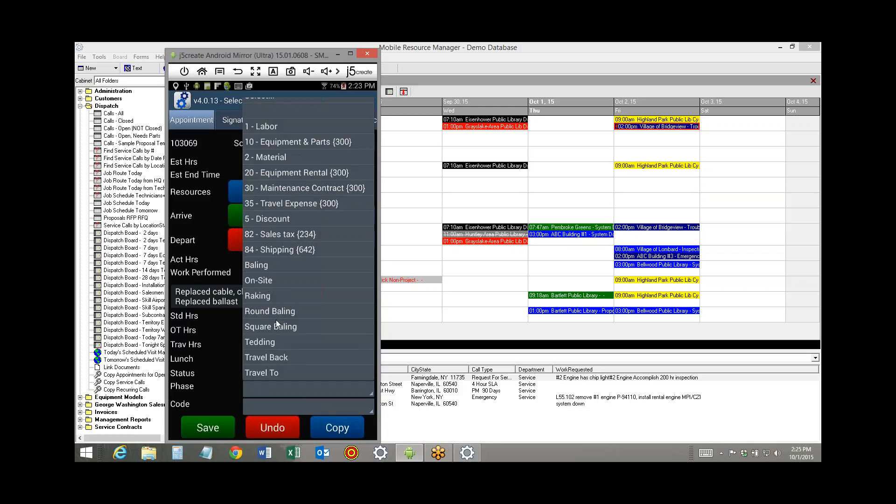
left_click(274, 127)
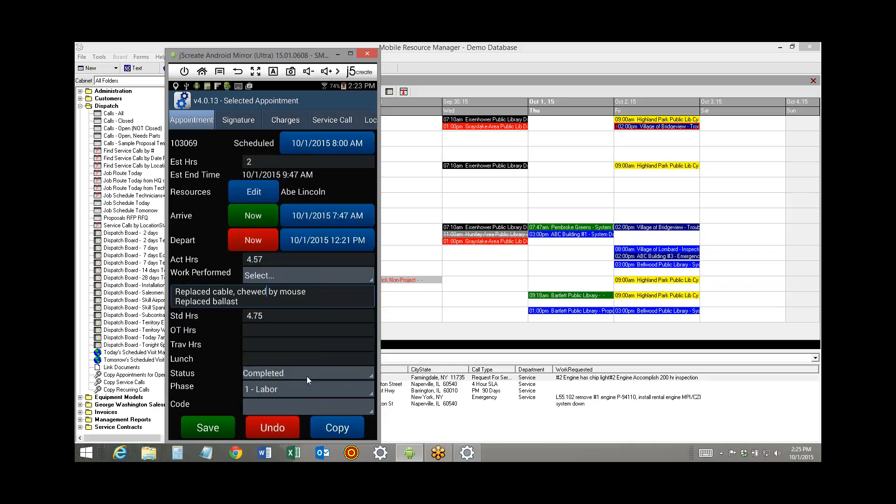
left_click(326, 406)
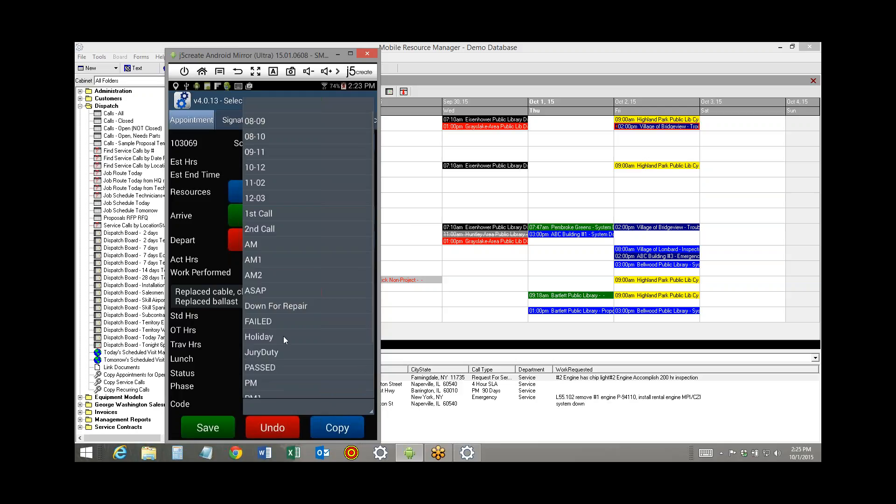
left_click(262, 322)
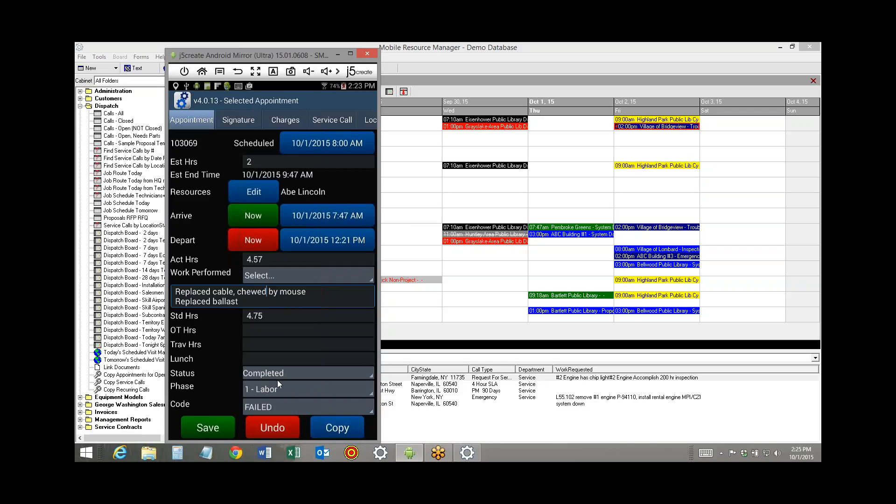
left_click(206, 430)
Switch back to the Mobile Resource Manager dispatch board and refresh it to check the Pembroke Greens appointment
left_click(411, 199)
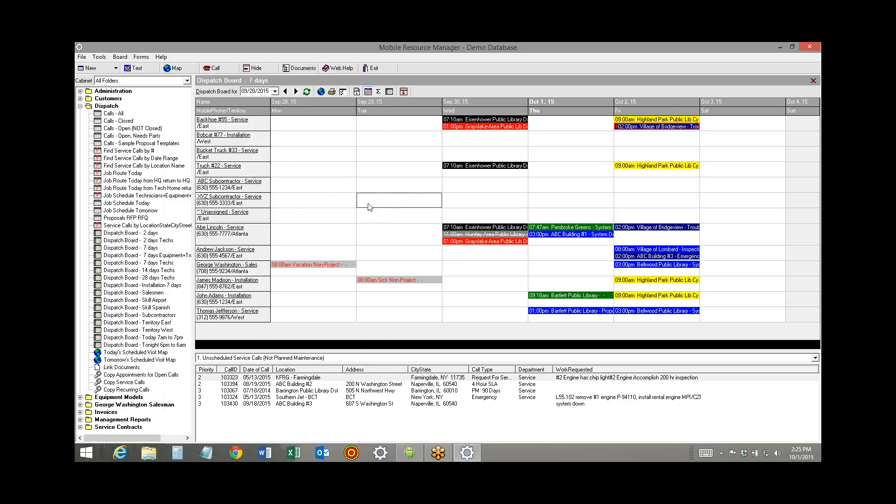
left_click(307, 92)
mouse_move(571, 230)
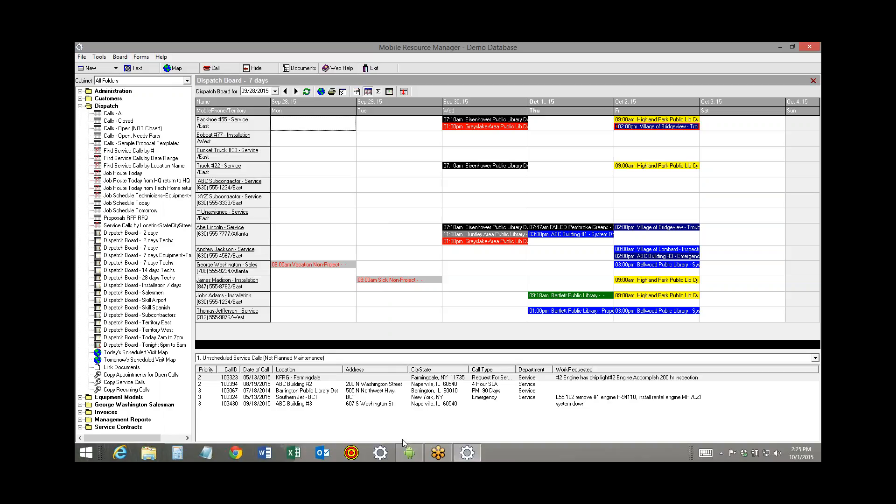
In the mirrored Field App, open the 10/1/2015 ABC Building #1 appointment, record the arrival as now, and save
left_click(413, 458)
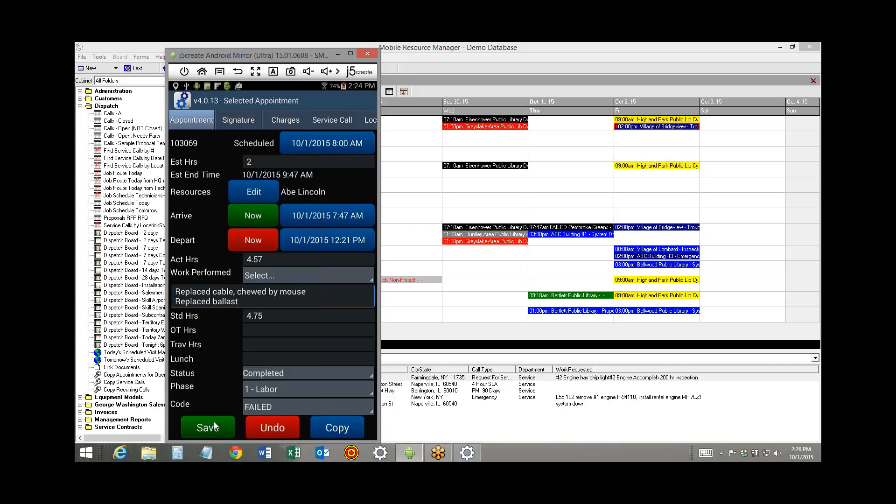
left_click(237, 72)
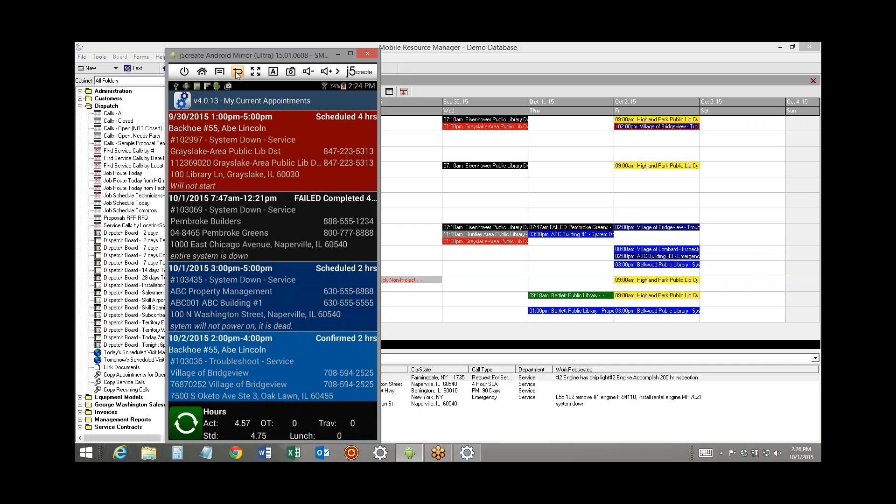
left_click(220, 297)
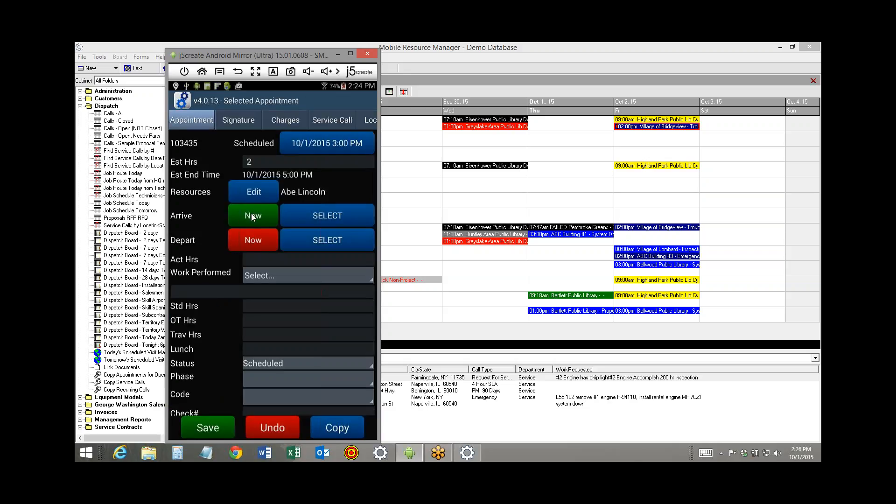
left_click(251, 215)
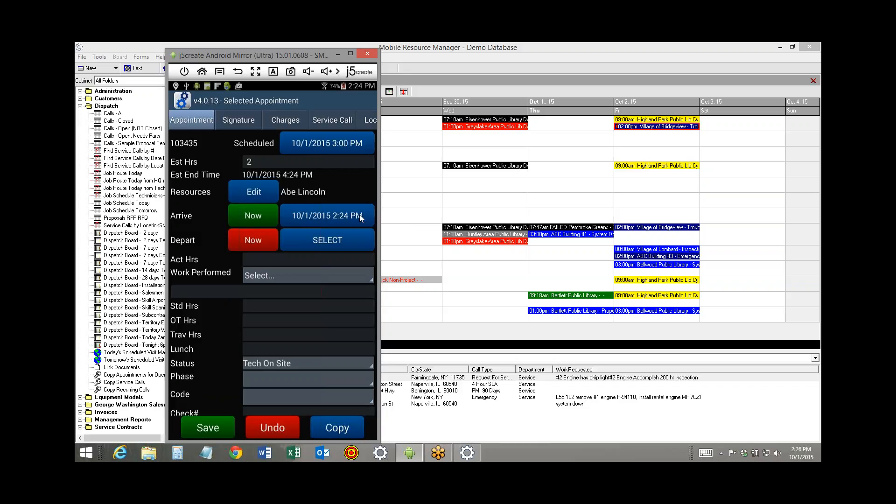
left_click(206, 429)
Switch to the dispatch board and refresh it to check the ABC Building #1 appointment
left_click(487, 258)
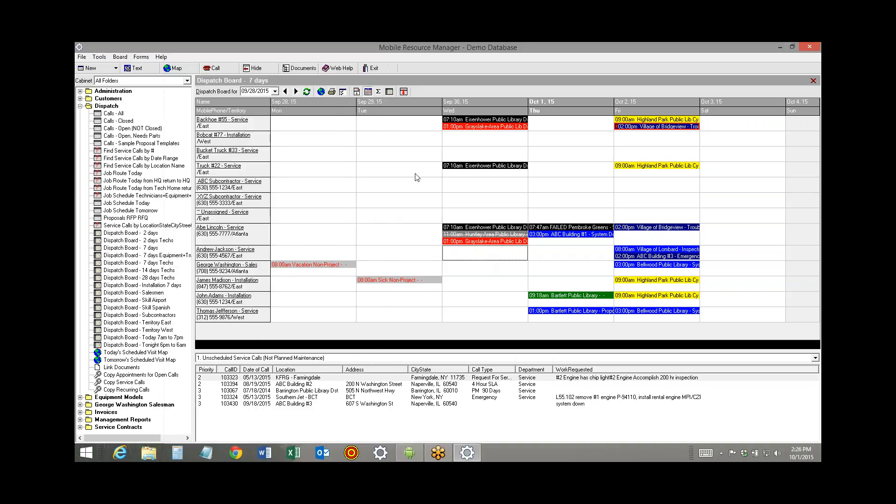
left_click(307, 91)
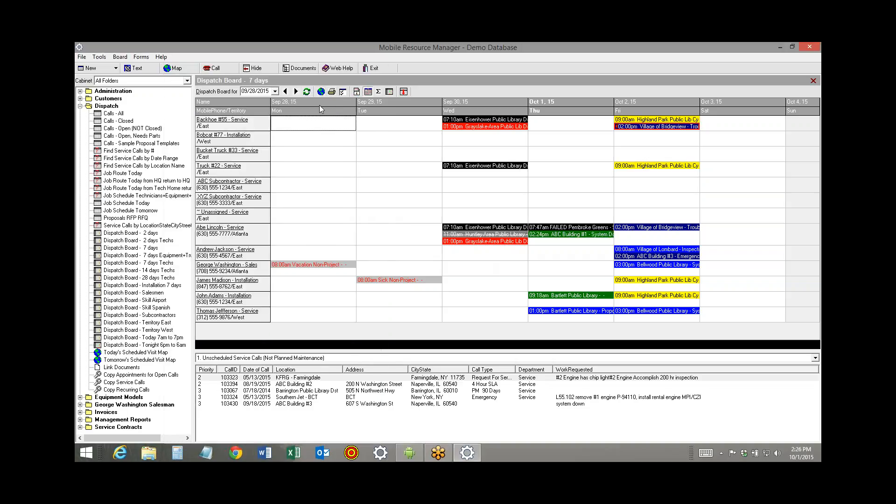
left_click(570, 237)
In the mirrored Field App, set the ABC Building #1 arrival to 10/1/2015 1:30 PM and save the appointment
left_click(417, 455)
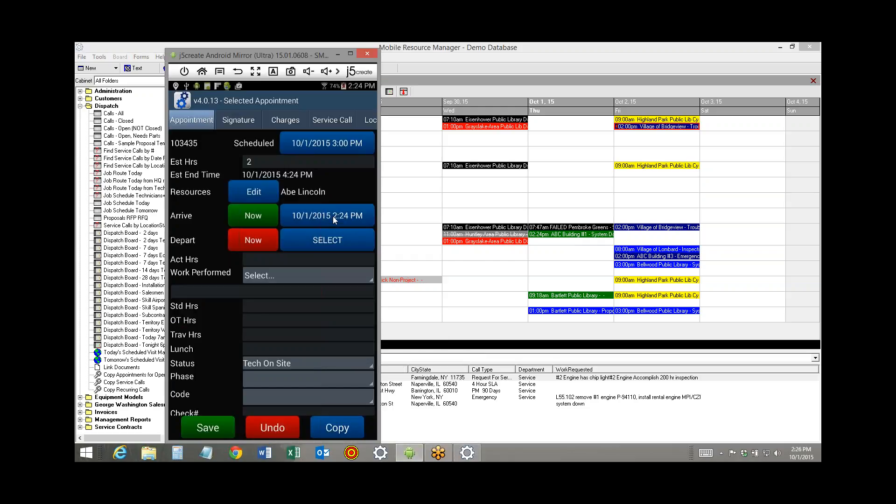
left_click(332, 216)
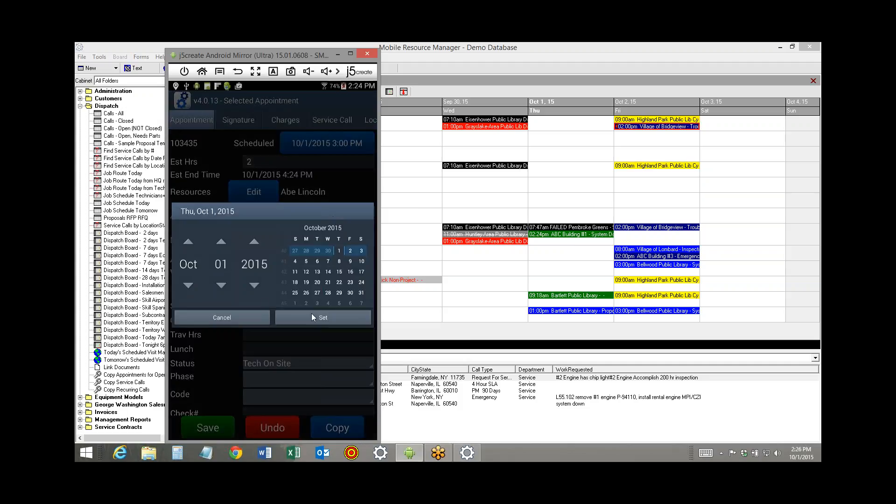
left_click(312, 315)
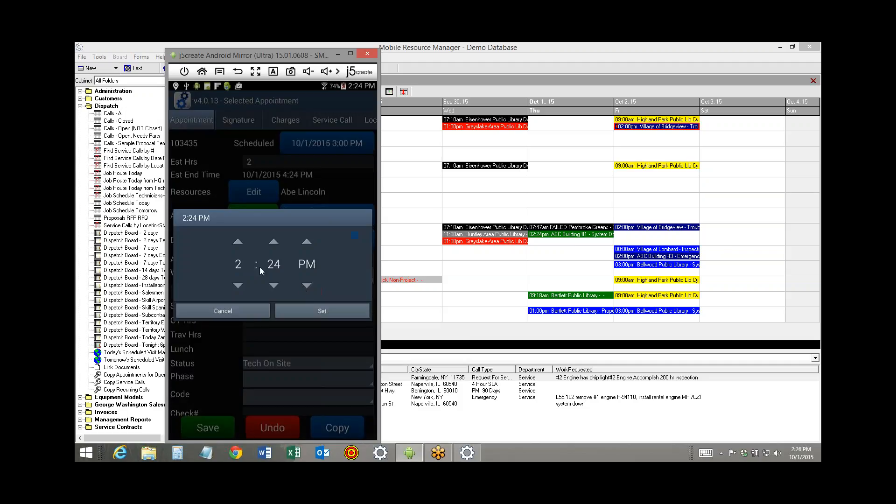
left_click(238, 285)
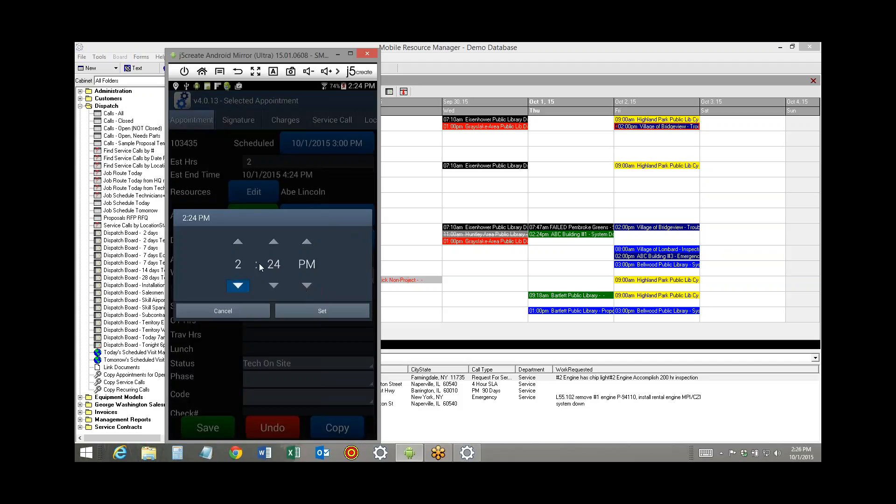
left_click(274, 242)
left_click(273, 242)
left_click(273, 242)
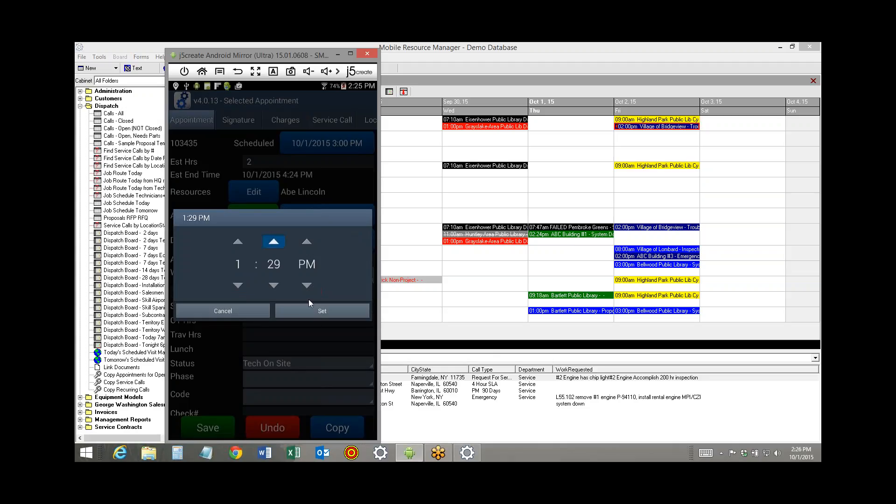
left_click(314, 314)
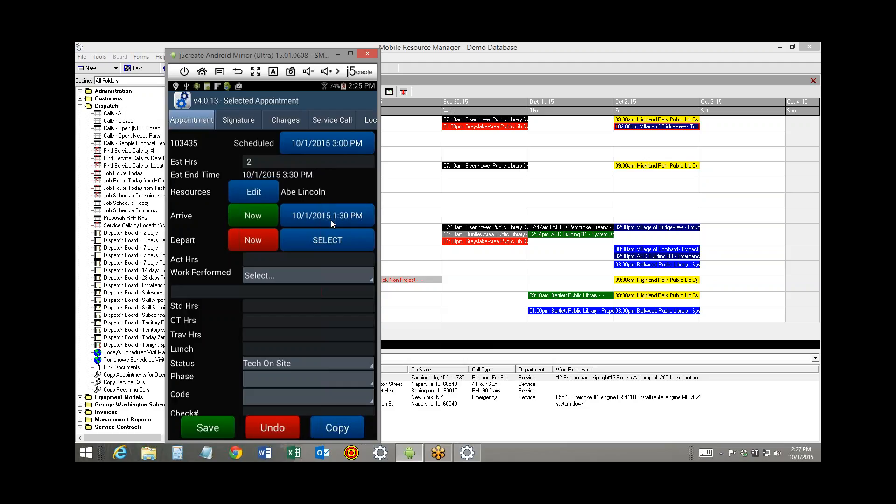
left_click(203, 430)
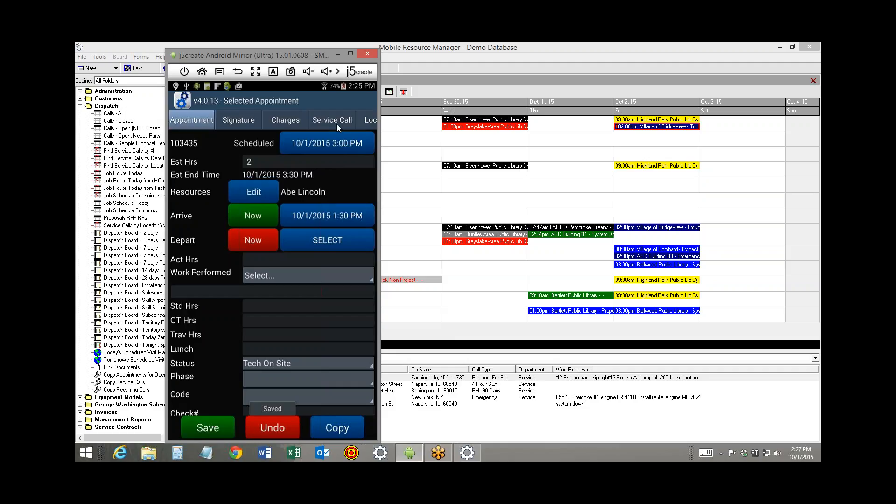
In the appointment's equipment list, open the GE EST3 control panel and set its area to 333
left_click_drag(337, 122, 223, 122)
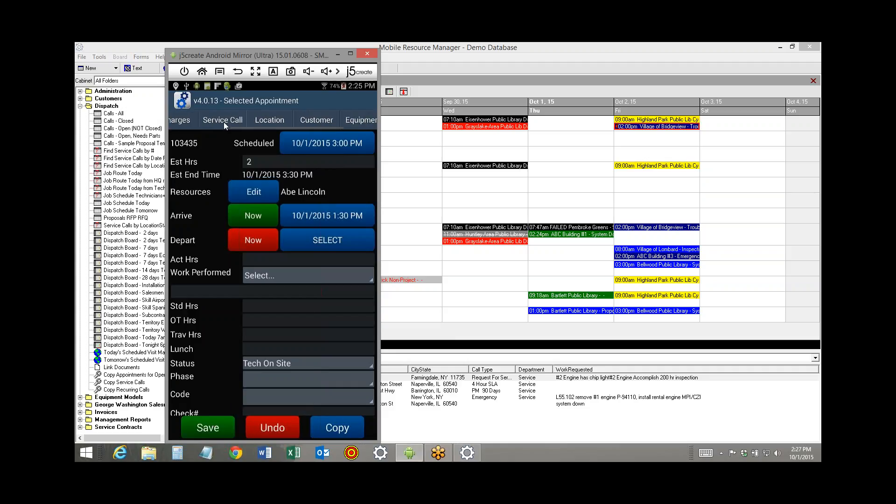
left_click(360, 120)
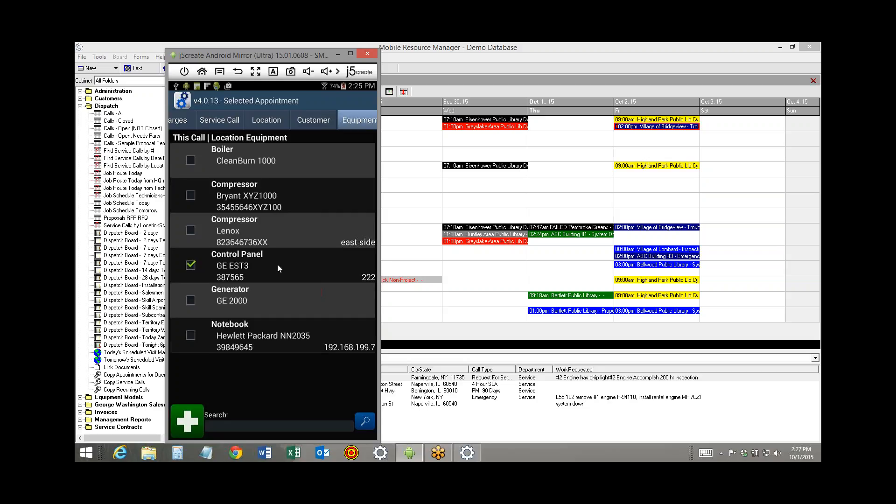
left_click(238, 266)
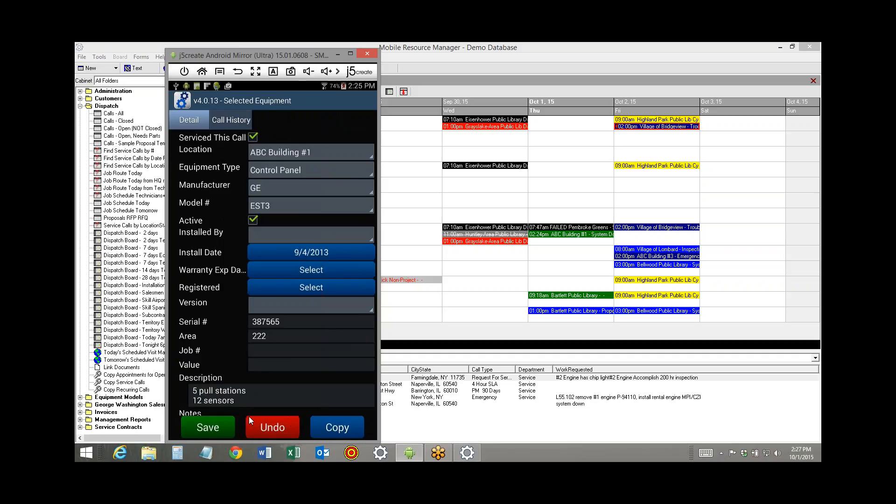
left_click(271, 337)
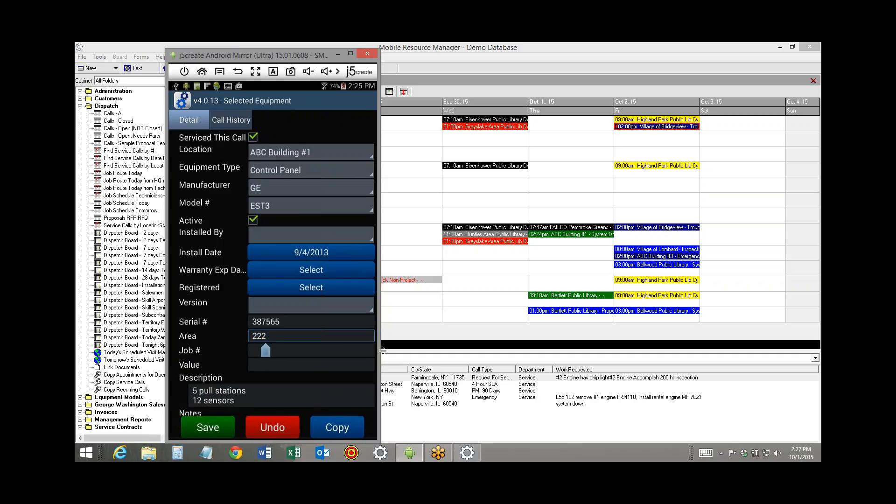
key("BackSpace")
key("BackSpace")
key("BackSpace")
type("333")
Extend the control panel's serial number to 387565AAWQ23 and save the equipment record
left_click(307, 321)
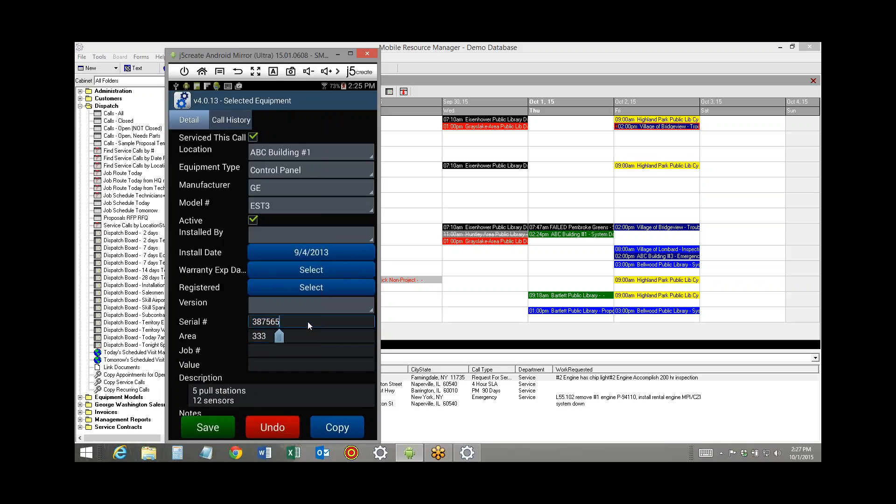
type("AAWQ23")
left_click(215, 430)
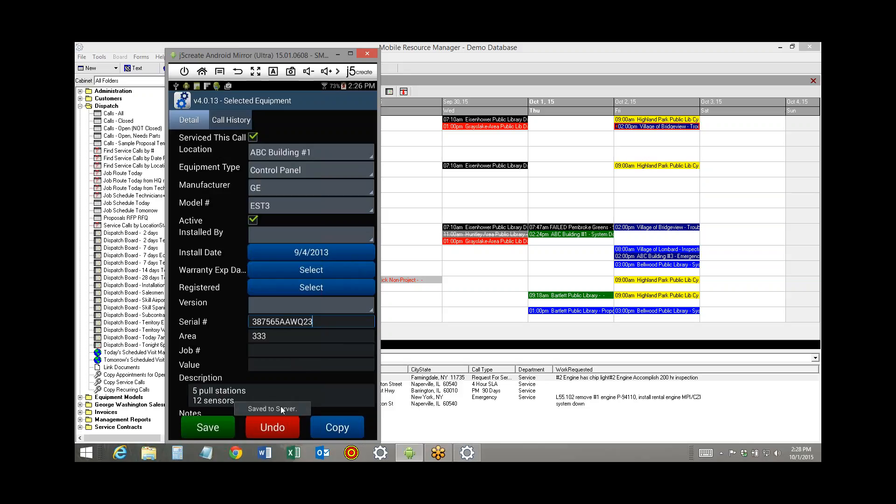
Switch to the dispatch board and open the main information of the 10/1/2015 ABC Building #1 service call
double_click(554, 238)
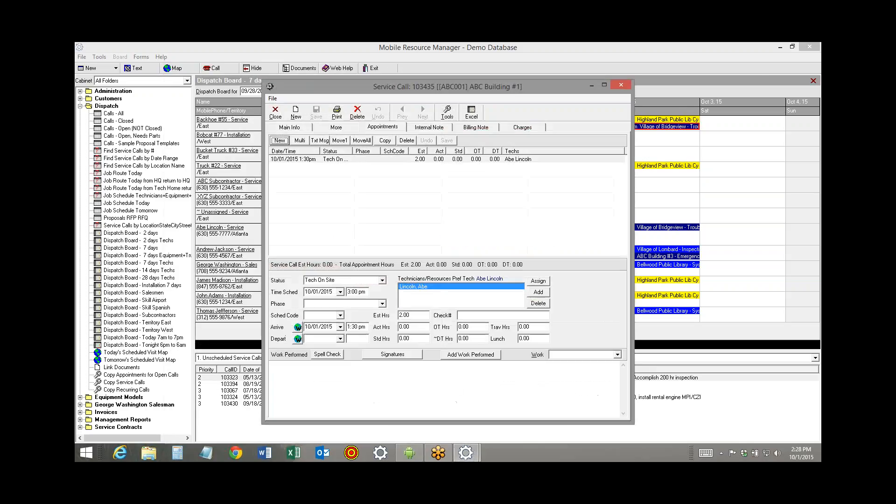
left_click(275, 112)
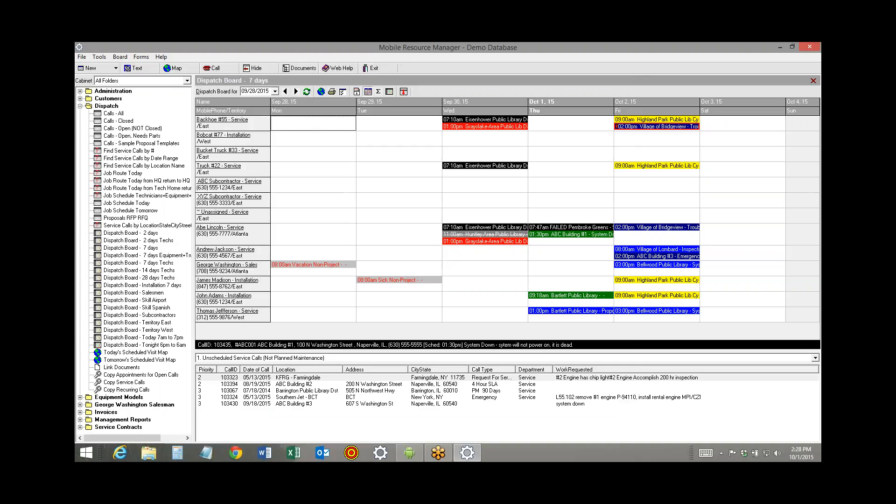
left_click(557, 238)
double_click(557, 238)
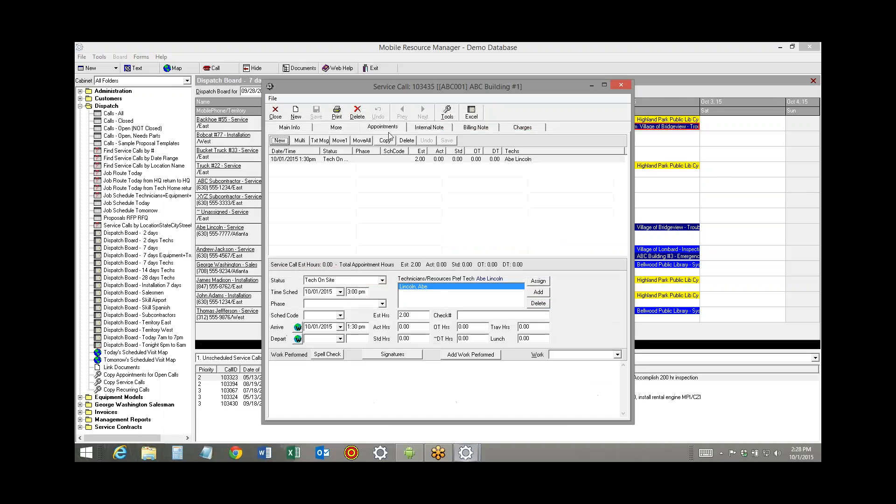
left_click(306, 129)
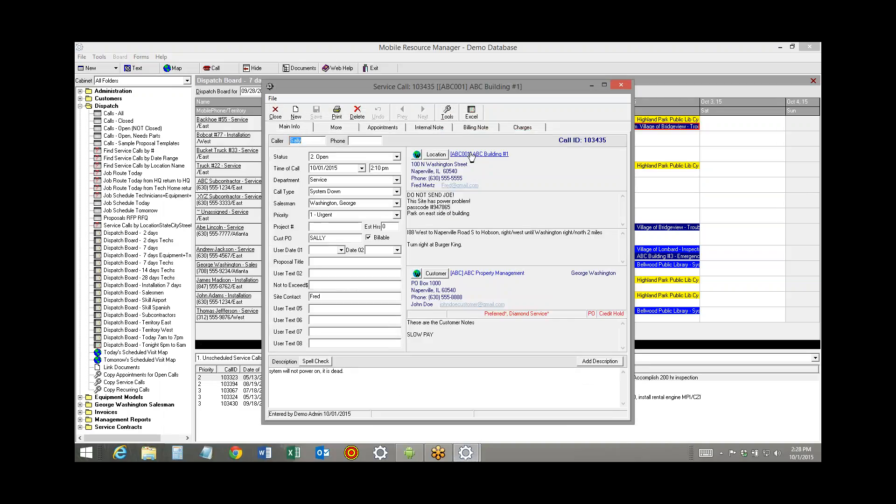
From the call's location, check the GE EST3 control panel's equipment record, and return to the dispatch board
left_click(469, 158)
left_click(371, 131)
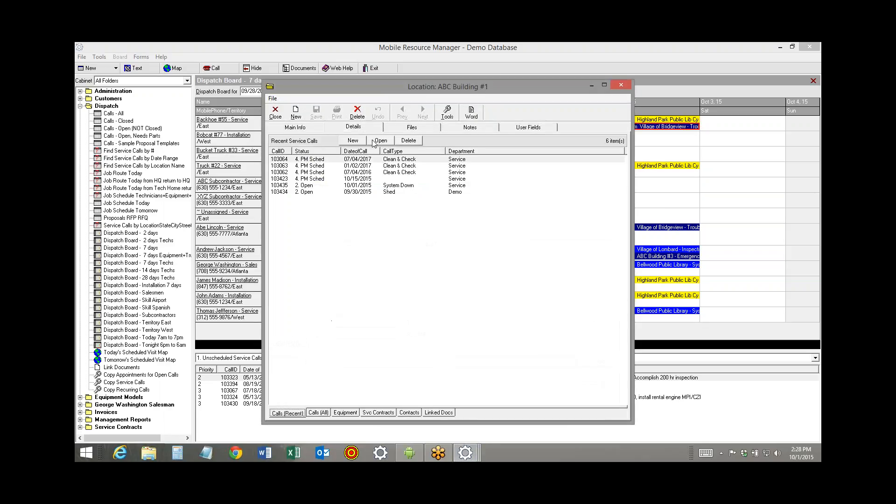
left_click(348, 413)
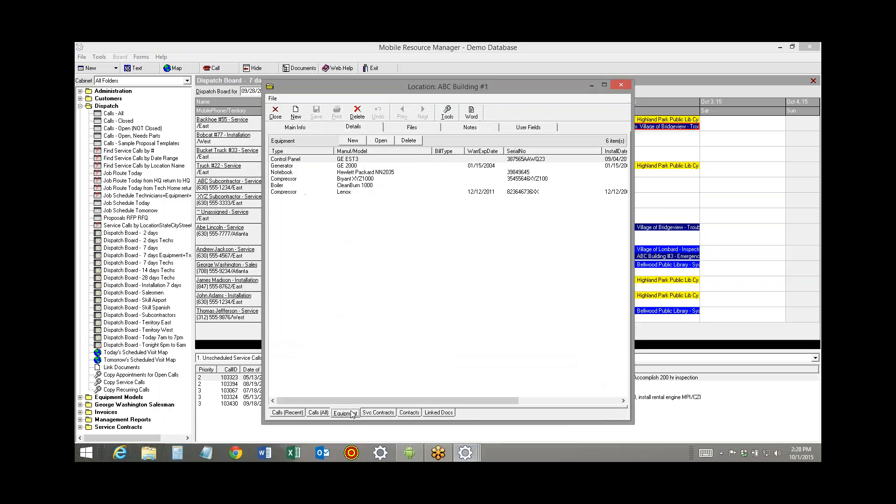
left_click(353, 161)
double_click(353, 162)
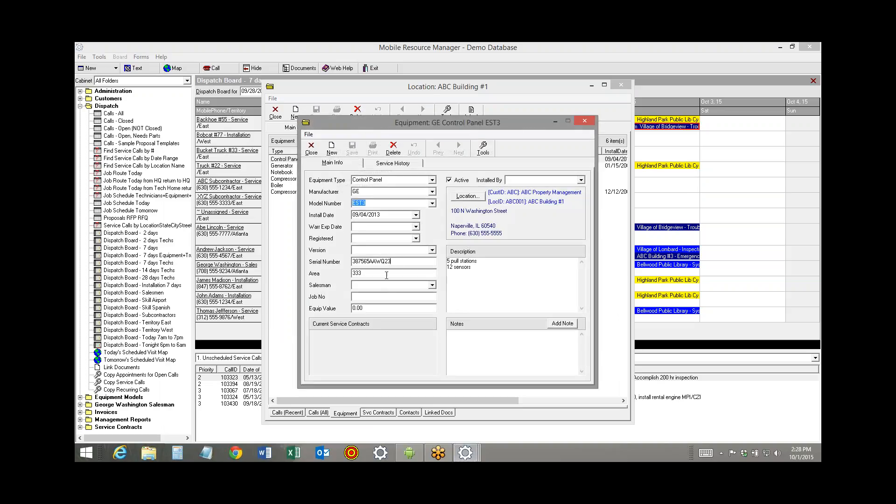
left_click(311, 148)
left_click(276, 112)
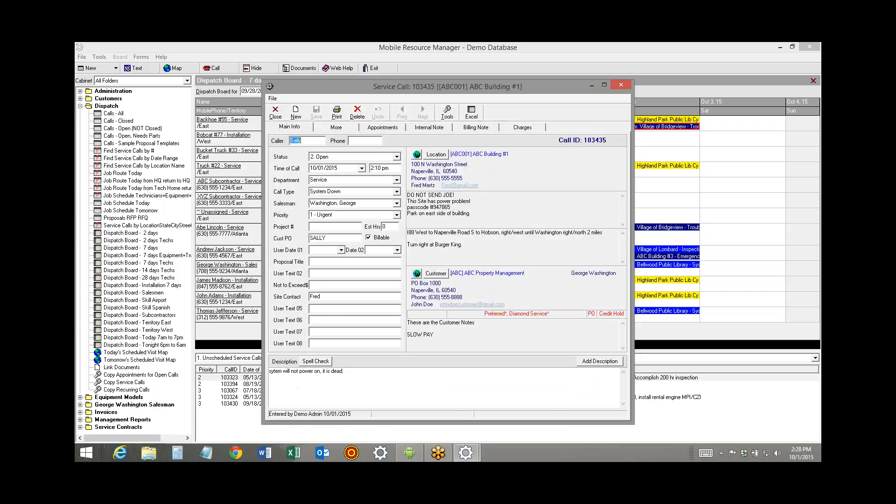
left_click(275, 112)
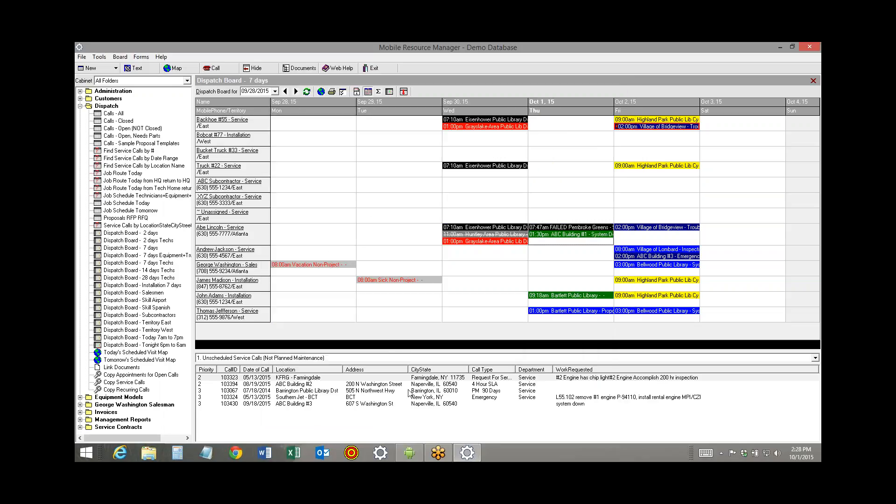
Switch back to the mirrored Field App, save the control panel record again, and return to the appointment's equipment list
left_click(417, 457)
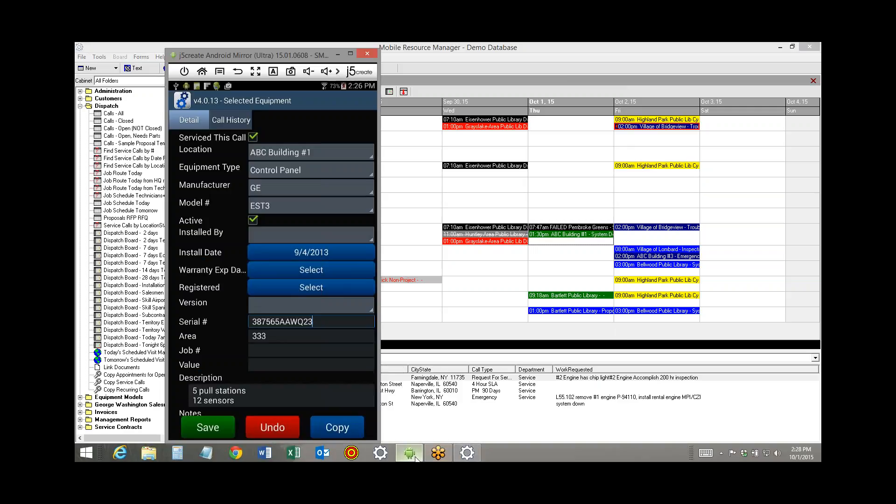
left_click(220, 427)
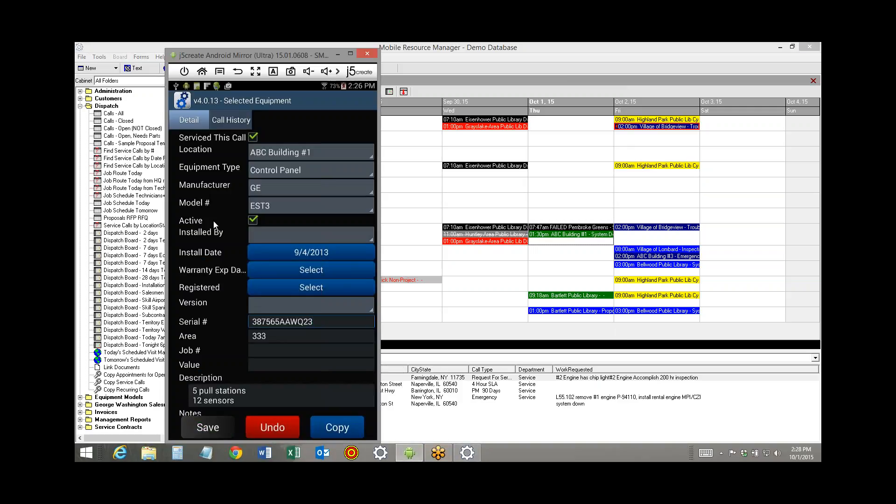
left_click(237, 72)
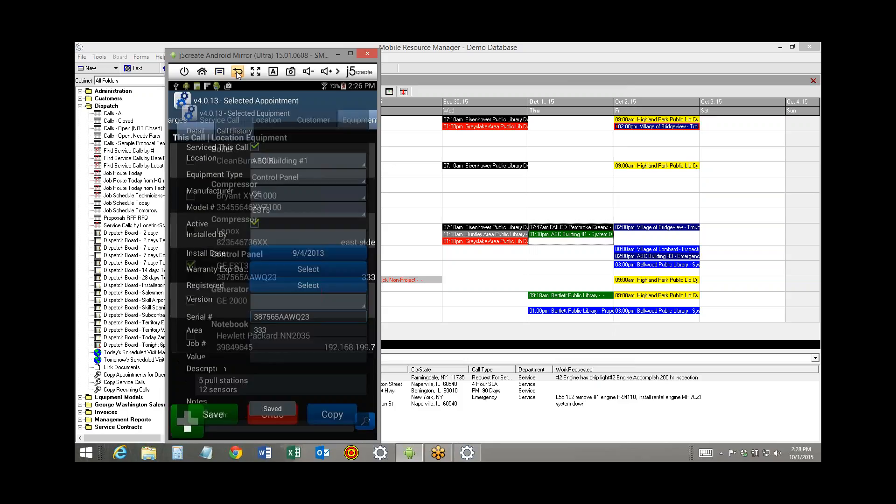
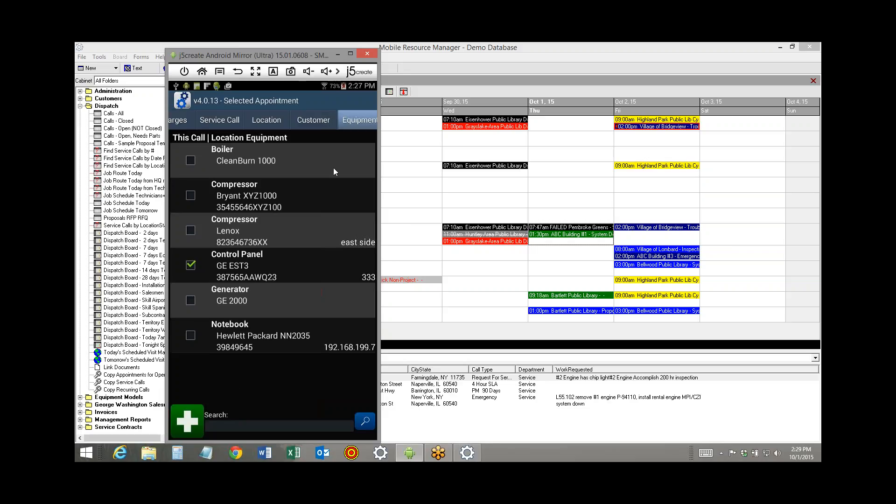
Take a picture for the selected appointment and attach it to the appointment's pictures
left_click_drag(350, 123, 260, 118)
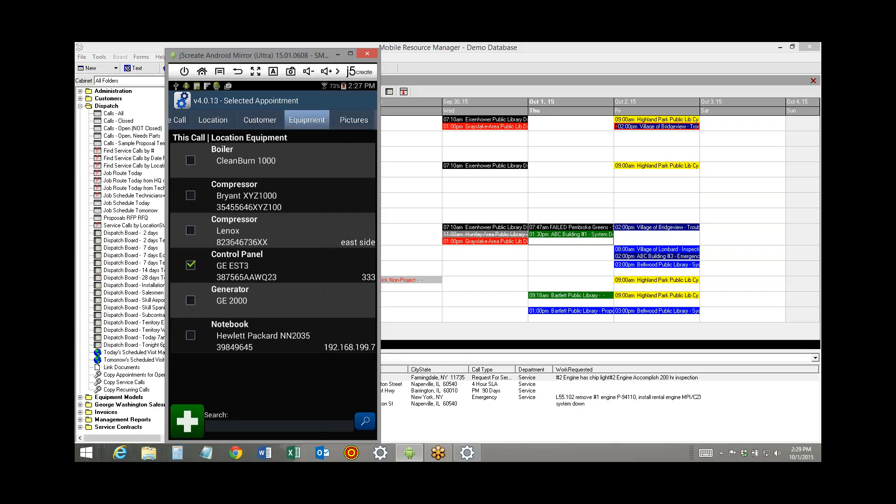
left_click(356, 121)
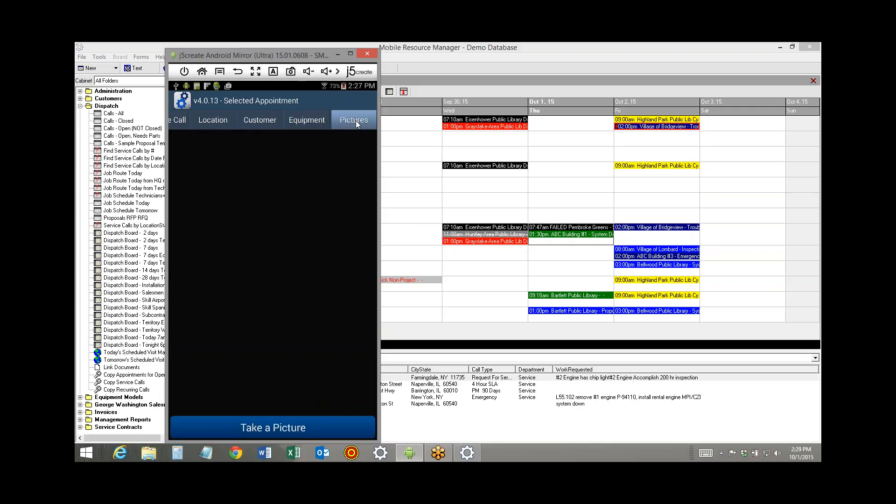
left_click(273, 427)
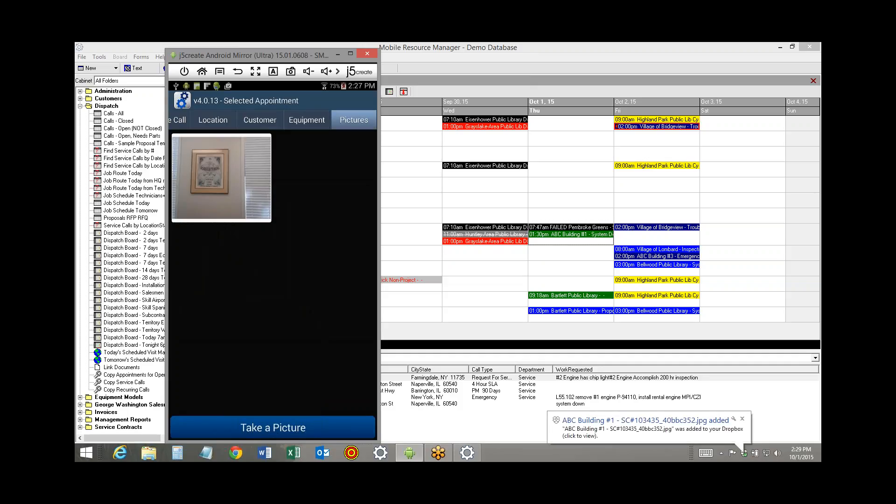
View the newly added ABC Building #1 picture in the JobCostIncFieldApp Dropbox folder, and close the folder
left_click(653, 425)
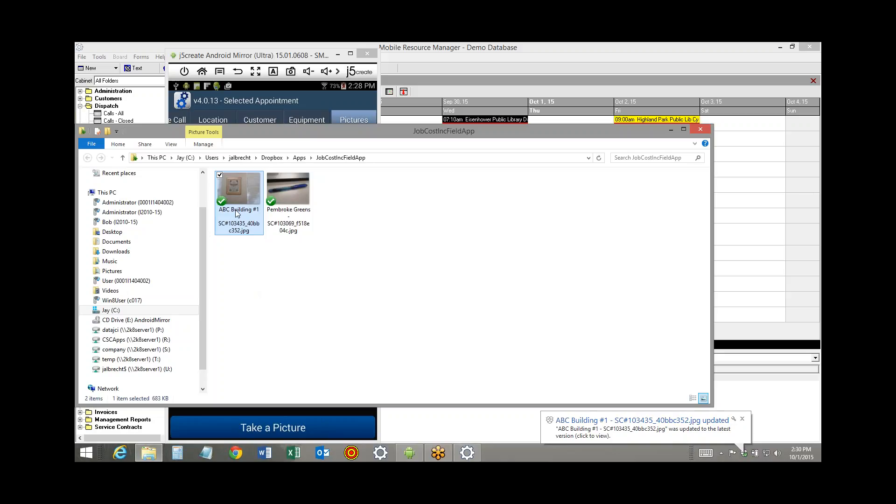
mouse_move(237, 212)
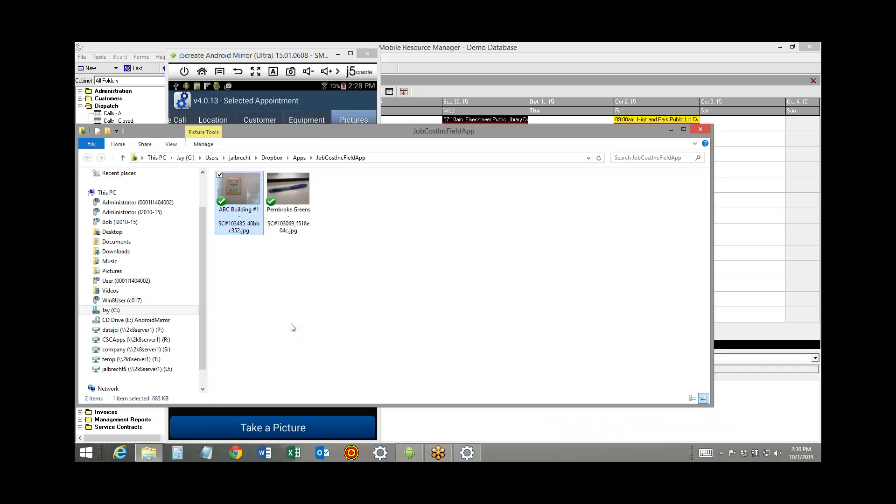
left_click(699, 131)
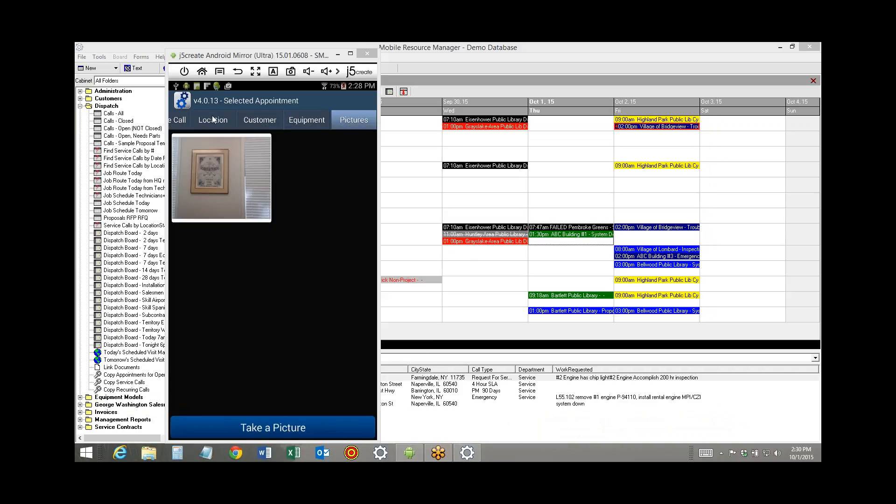
Set the unit price of the appointment's MATERIAL charge to 555, save it, and return to the charges list
left_click_drag(215, 118, 359, 125)
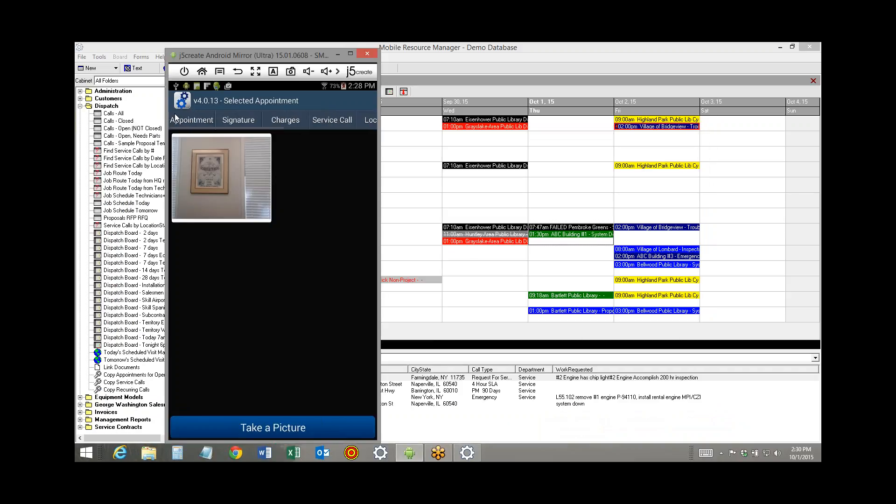
left_click(284, 118)
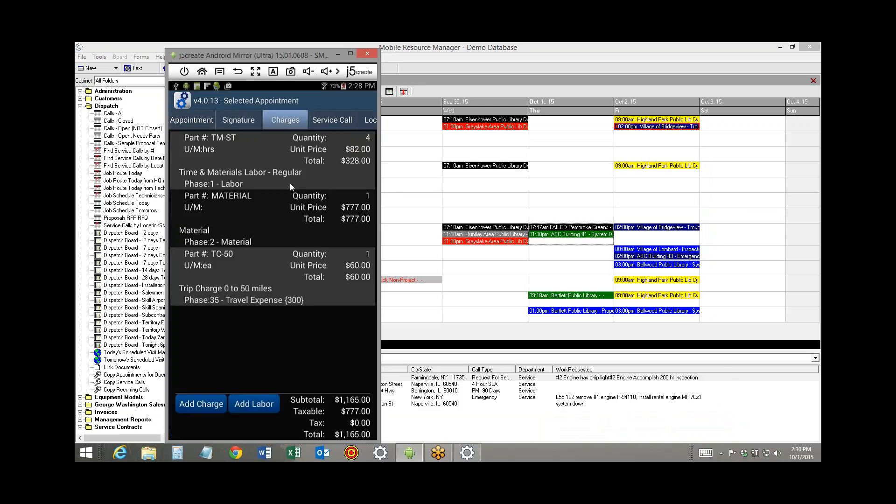
left_click(263, 216)
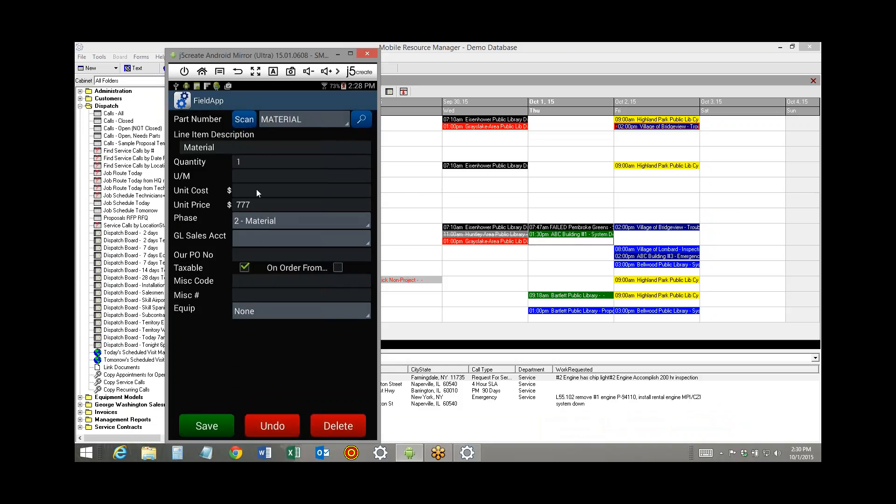
left_click(259, 206)
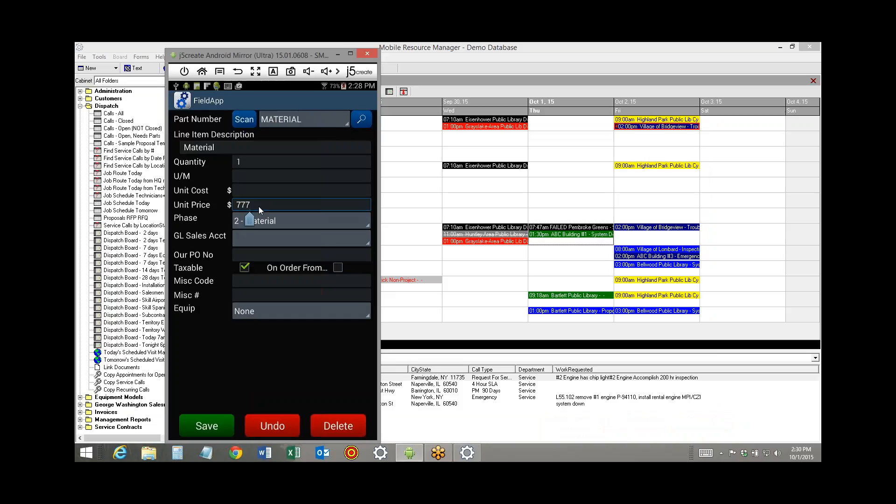
type("555")
left_click(197, 426)
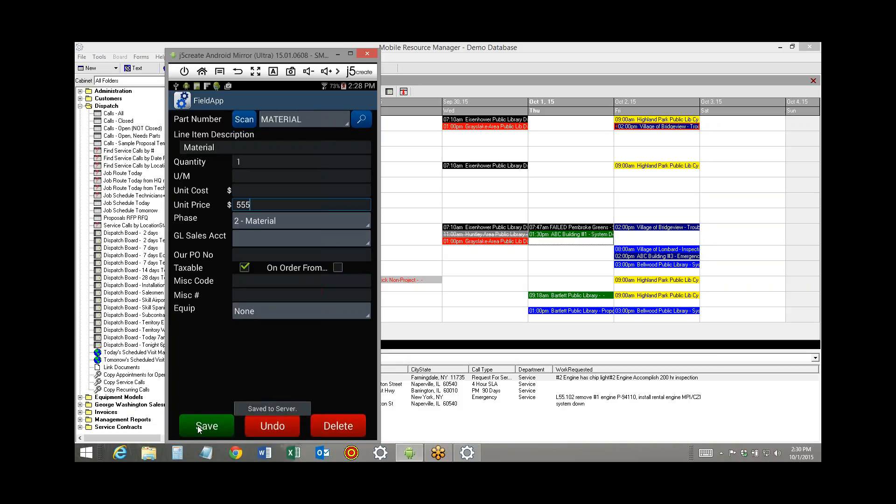
left_click(238, 72)
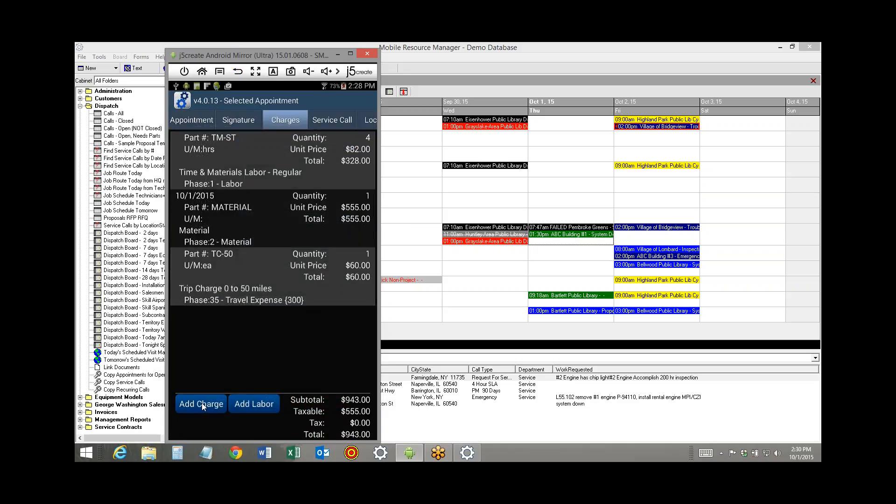
Add a charge for part number DIGITALTHERM to the appointment and save it
left_click(219, 404)
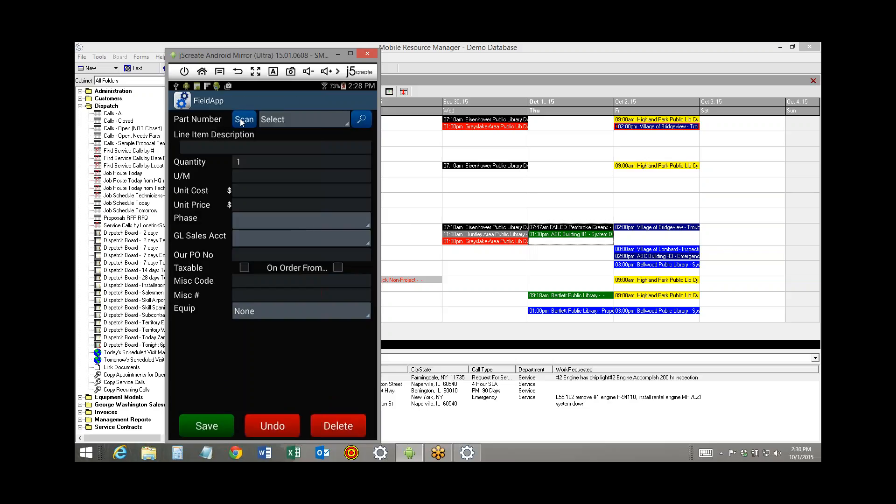
left_click(288, 120)
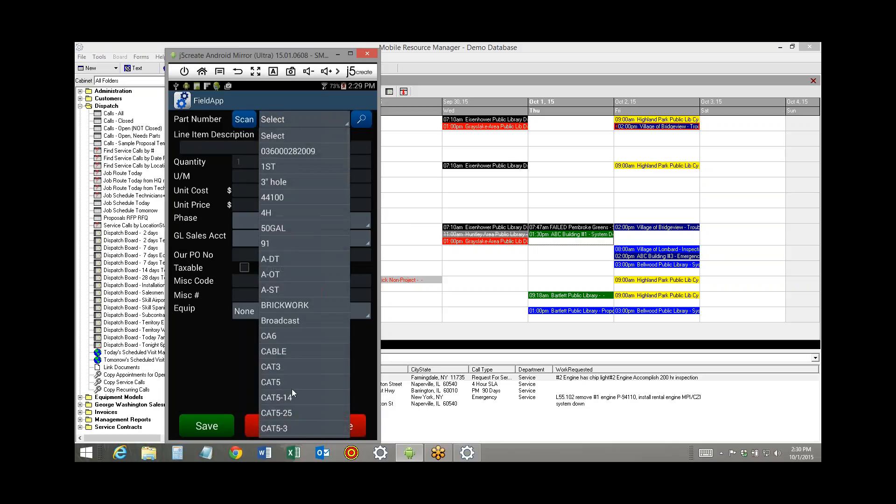
left_click_drag(298, 294, 301, 169)
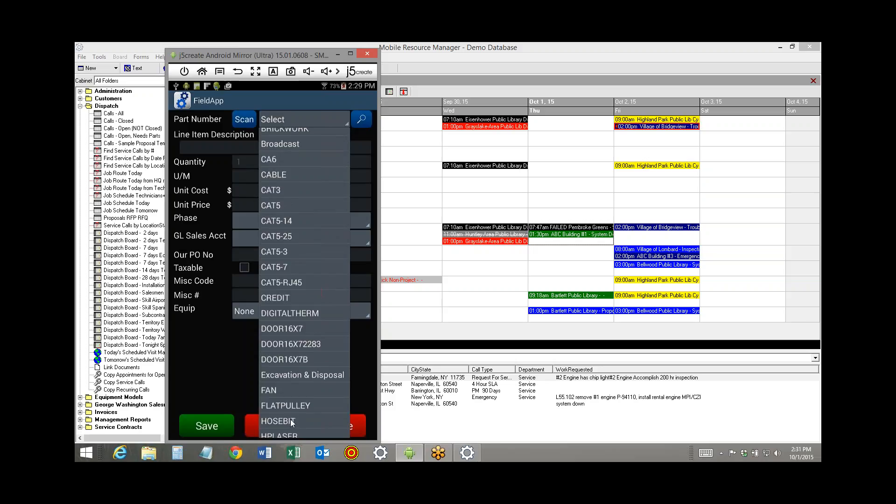
left_click(280, 313)
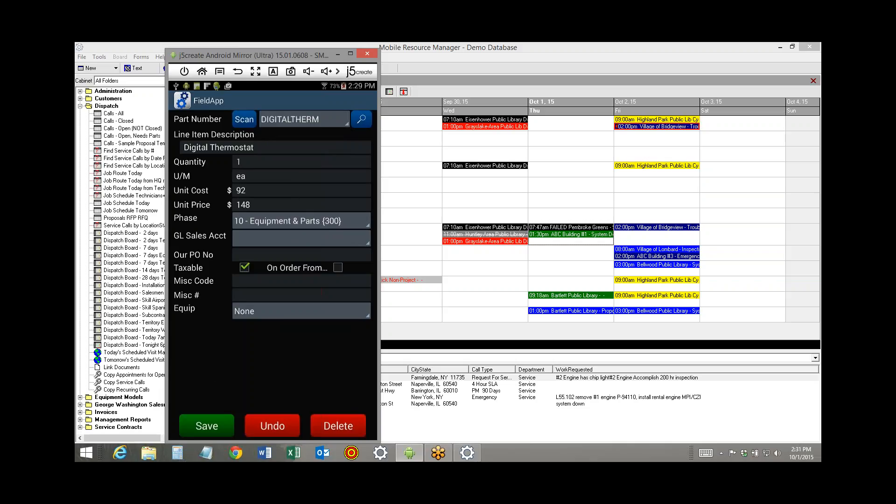
left_click(214, 429)
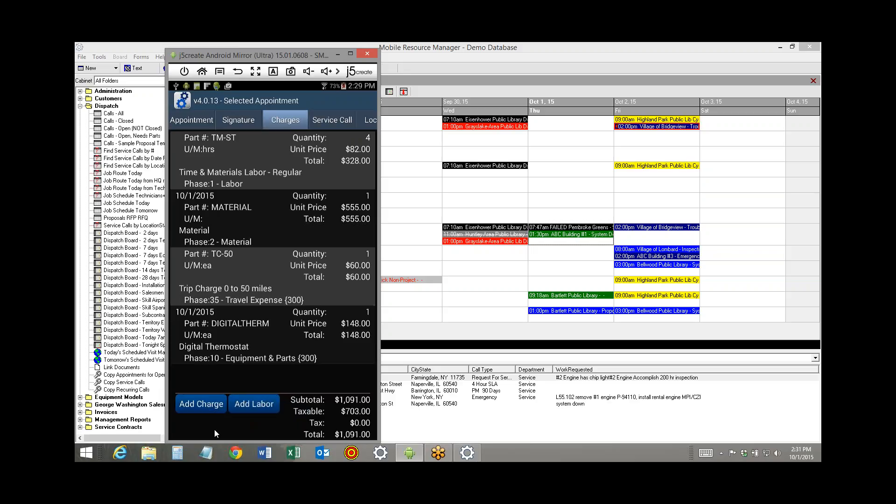
Record the current time as the appointment's departure and choose ReplacedPowerSupply as the work performed
left_click(188, 120)
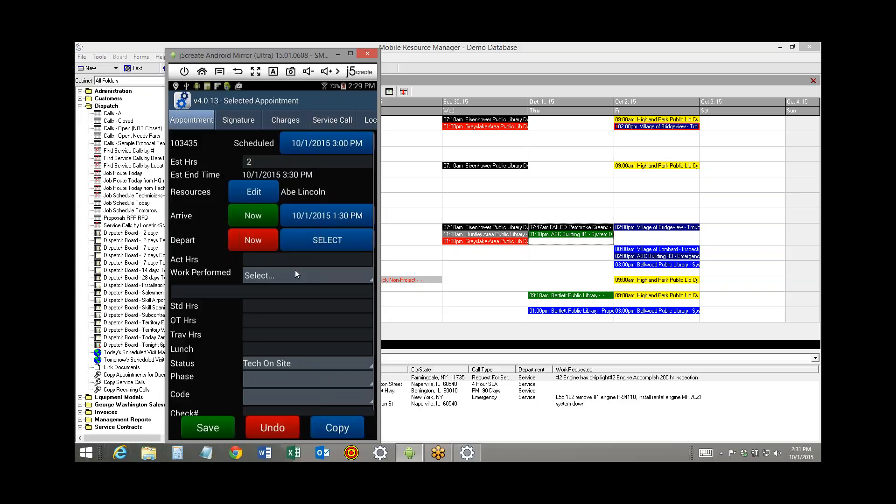
left_click(254, 240)
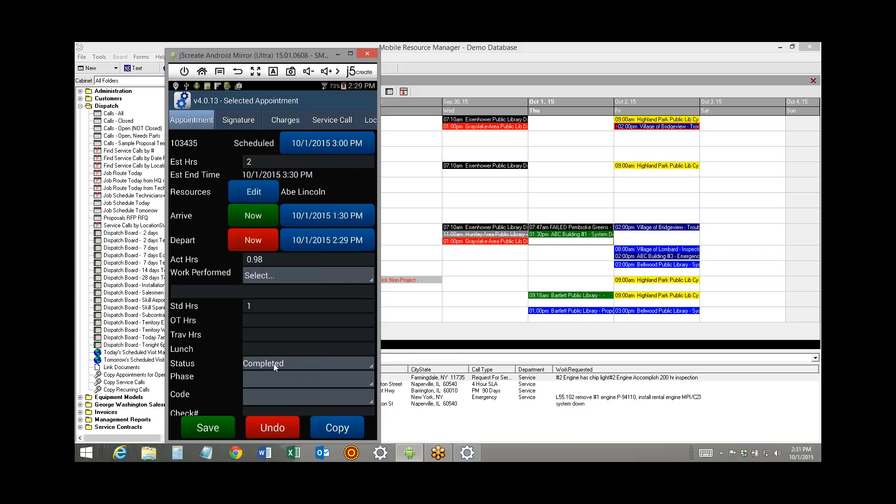
left_click(285, 276)
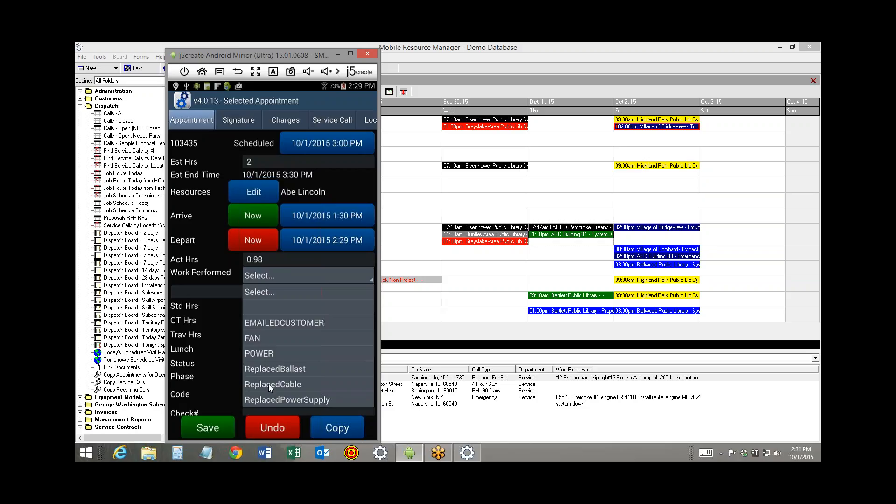
left_click(267, 398)
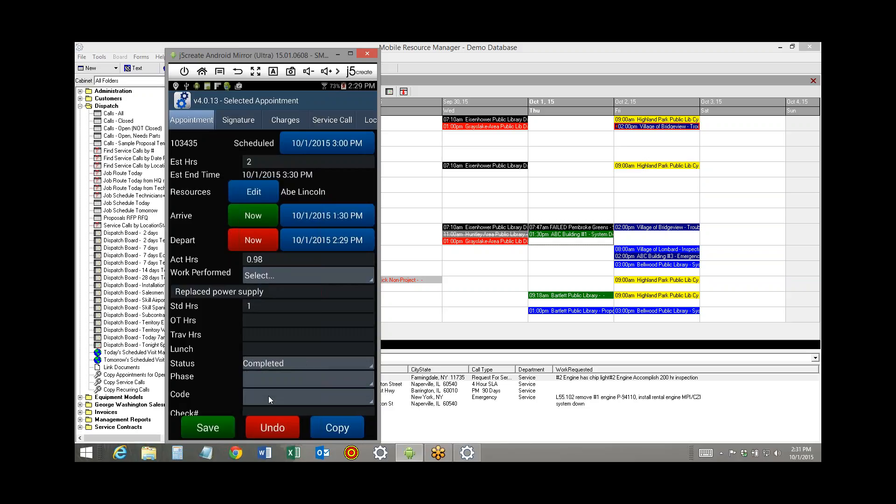
Add the line "installed new thermostat" to the work performed text and save the appointment
left_click(276, 293)
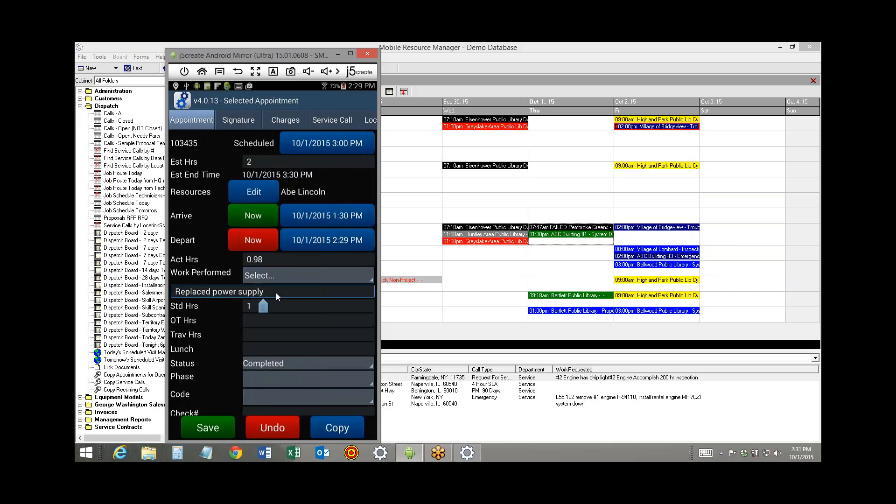
key("Return")
type("ins")
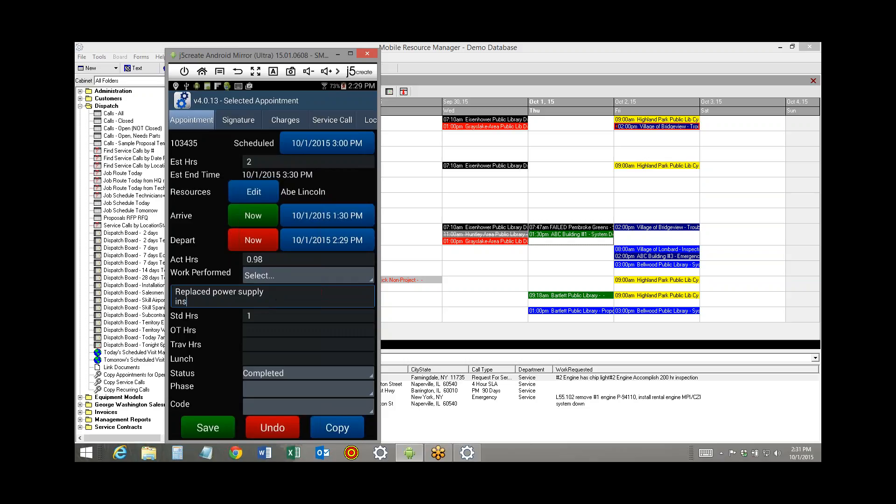
type("talled new thermostat")
left_click(208, 430)
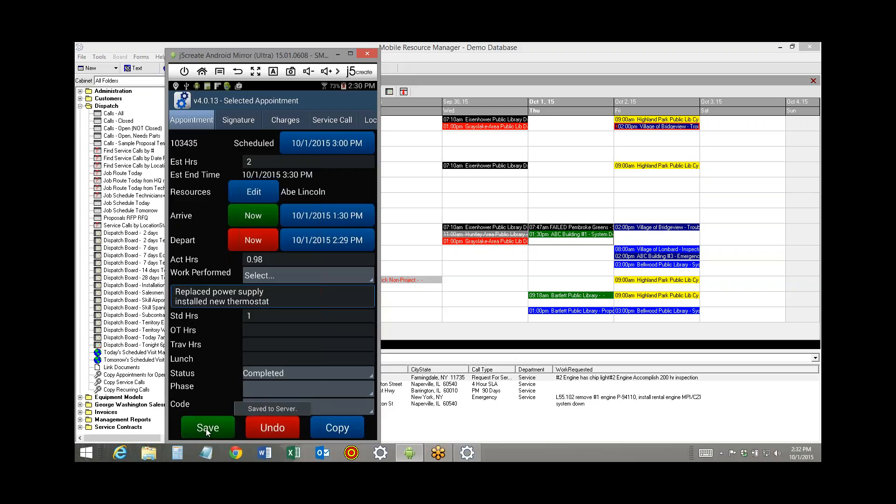
Capture the customer's signature for the appointment and review its charges
left_click(234, 121)
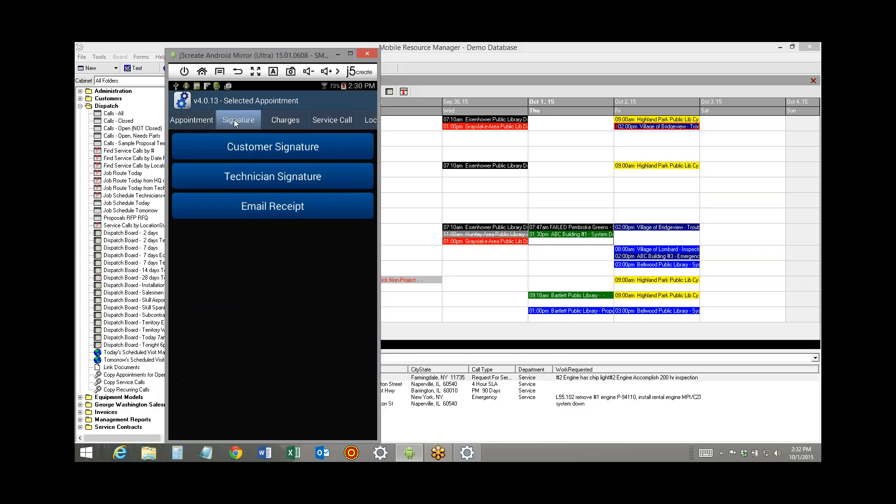
left_click(239, 147)
left_click(288, 121)
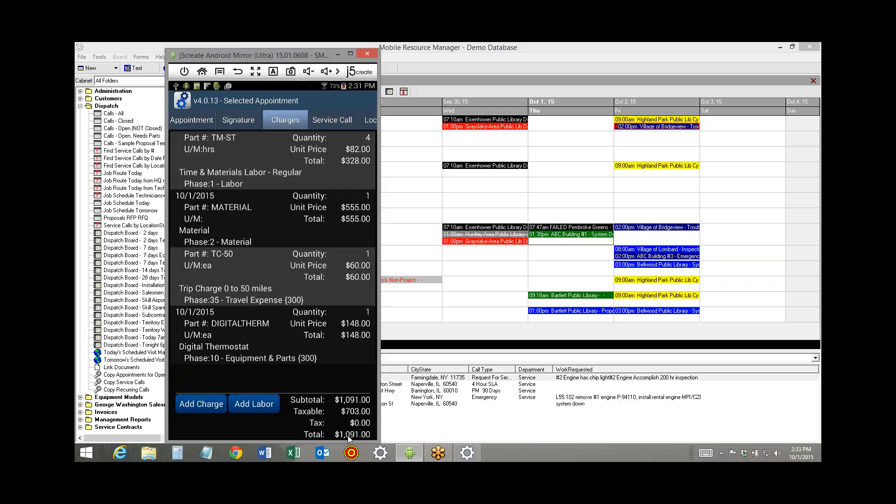
Create the email receipt, review its service details and attachments, and remove the technician signature image
left_click(236, 124)
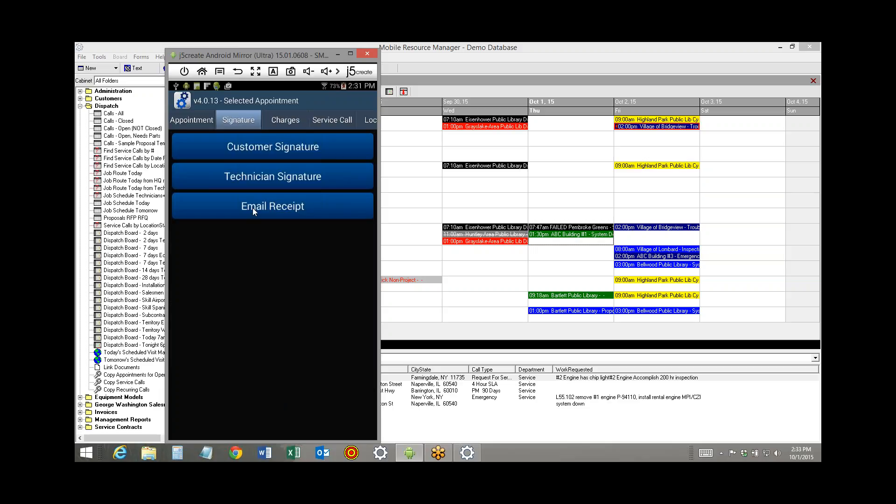
left_click(253, 208)
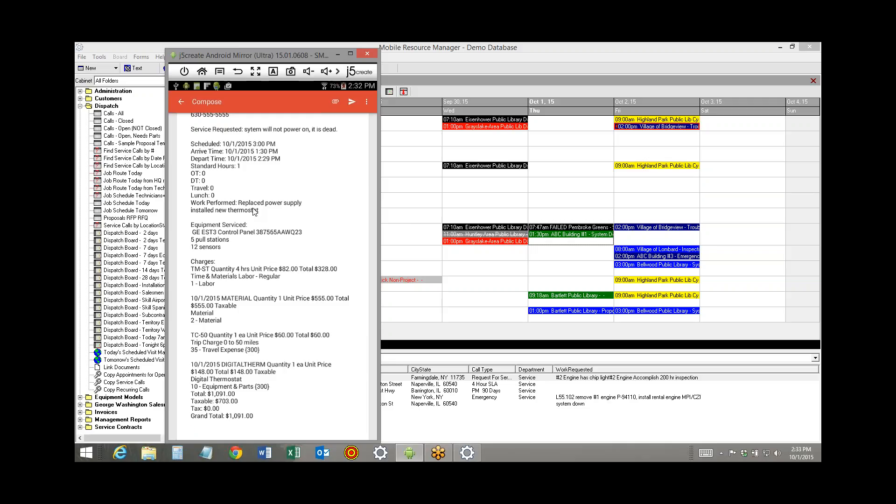
scroll(330, 386, "up", 5)
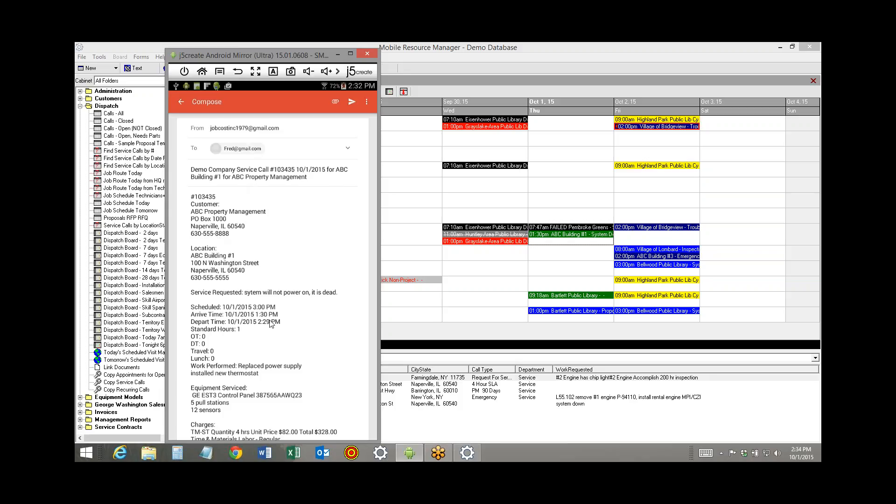
scroll(288, 252, "down", 3)
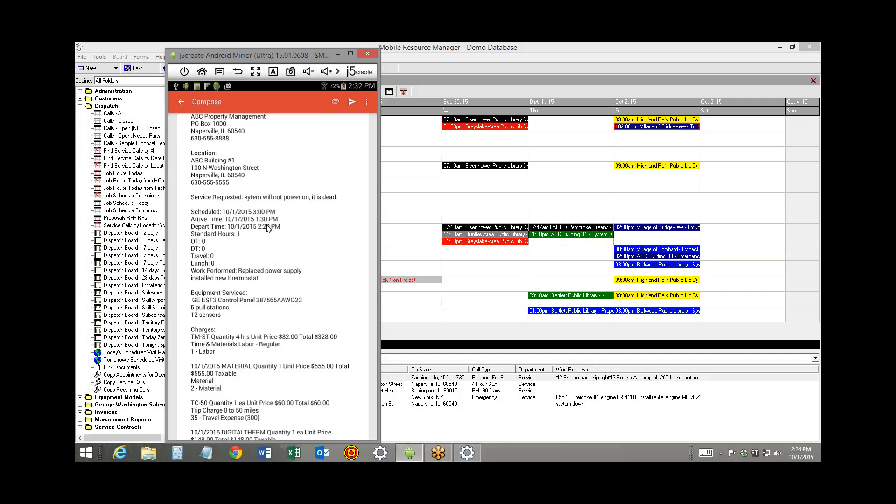
left_click_drag(297, 350, 312, 220)
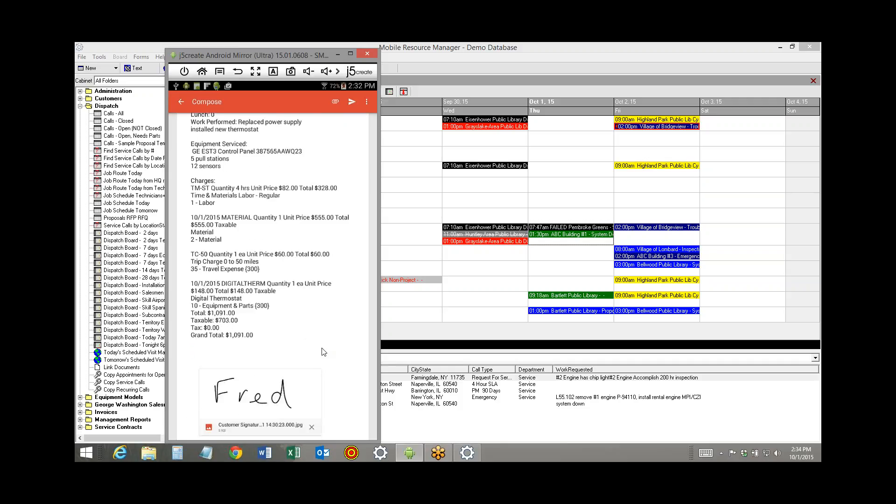
left_click_drag(324, 352, 320, 208)
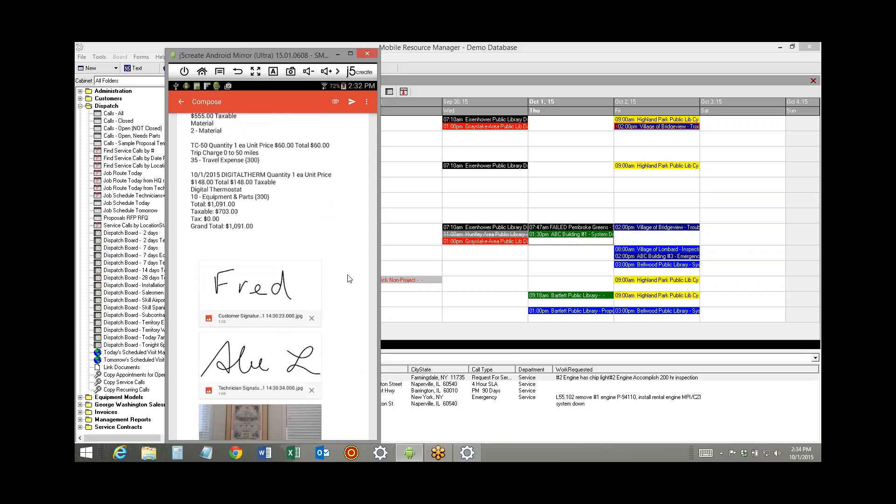
left_click_drag(350, 279, 349, 244)
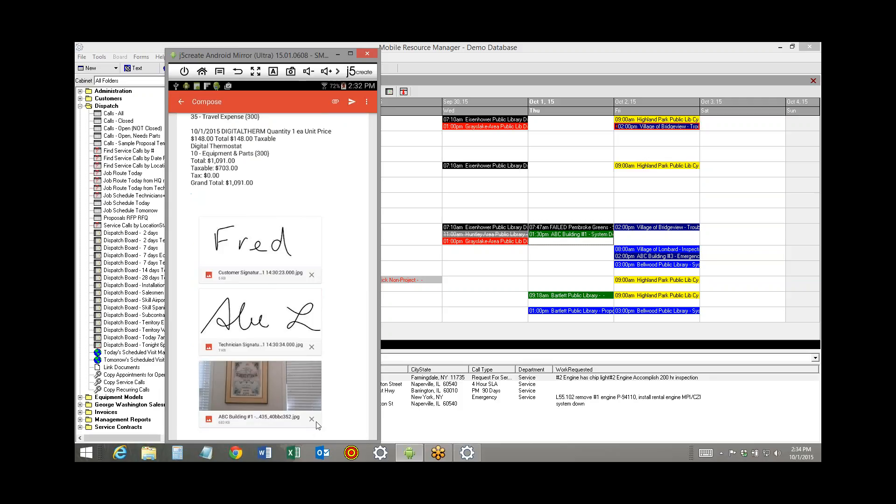
left_click(312, 347)
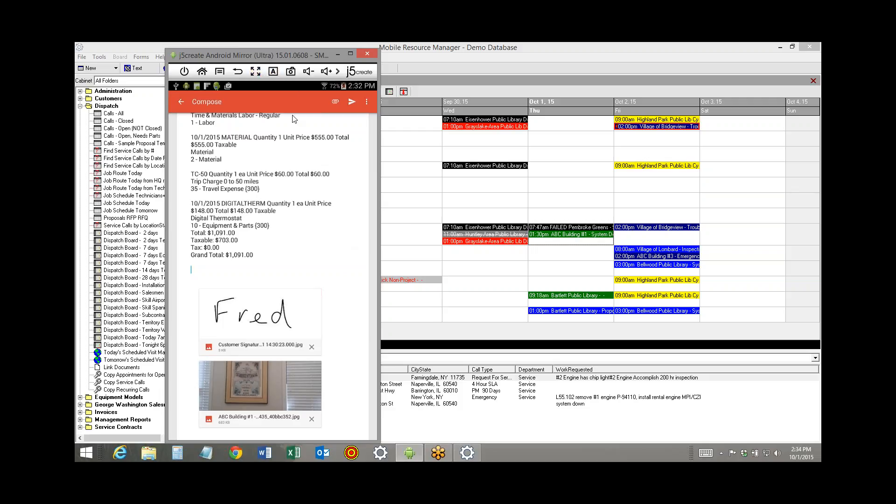
Discard the composed receipt email without sending it
left_click(367, 104)
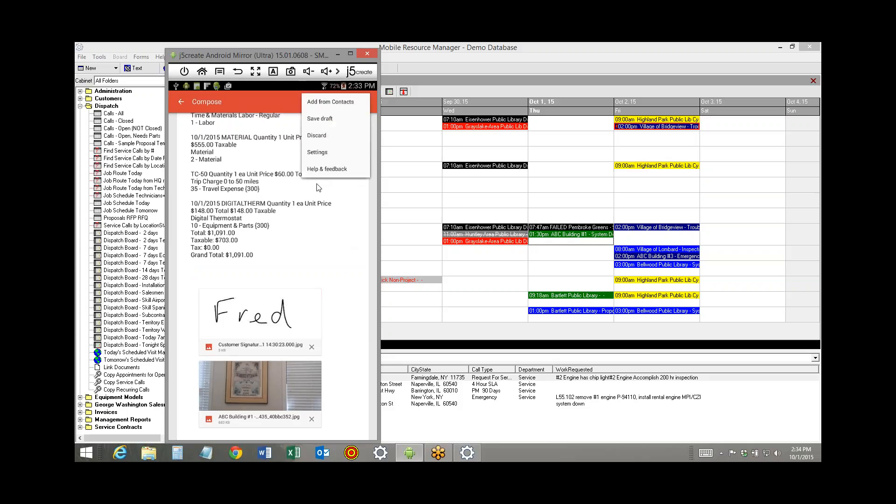
left_click(323, 138)
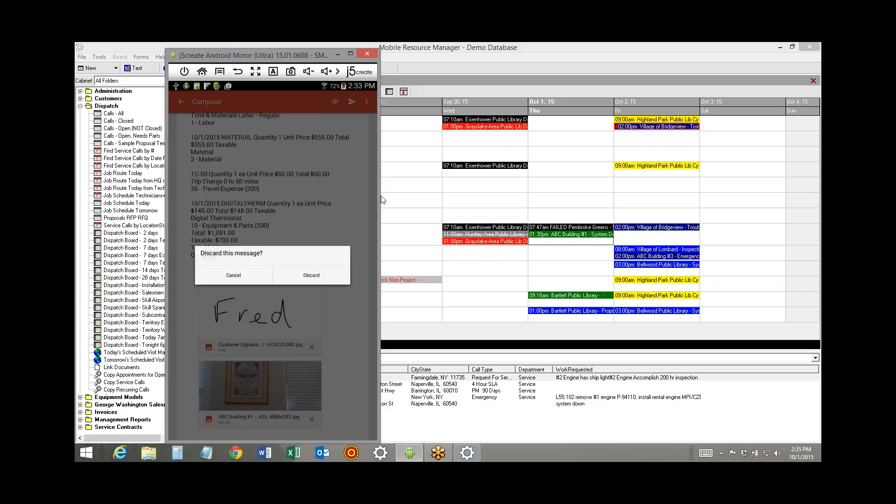
left_click(306, 274)
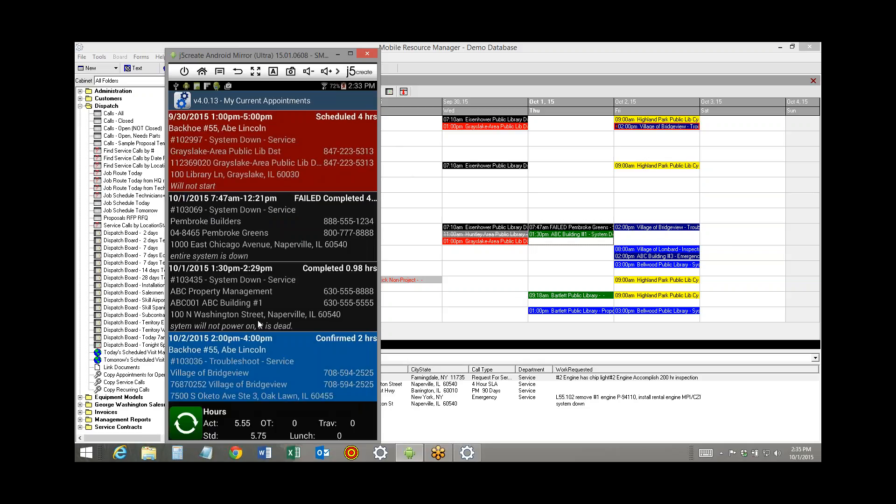
Switch to Mobile Resource Manager, refresh the dispatch board, and review the completed ABC Building #1 call's work performed and Digital Thermostat charge
left_click(410, 184)
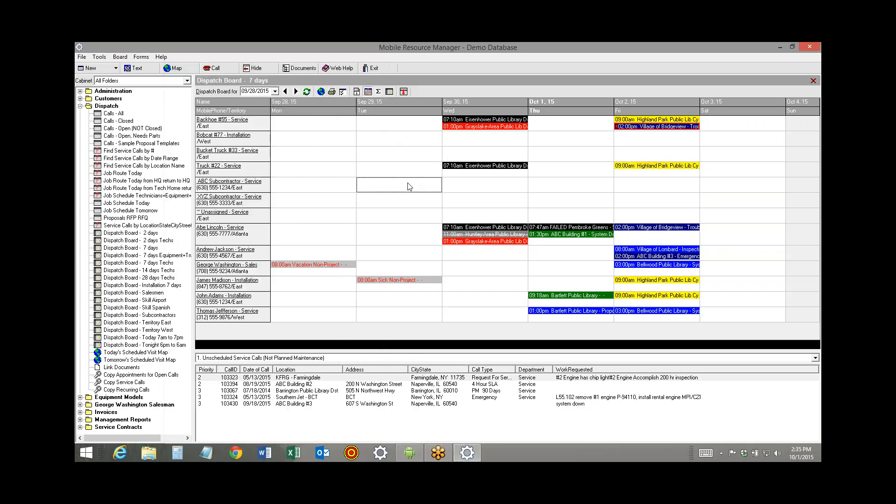
left_click(306, 92)
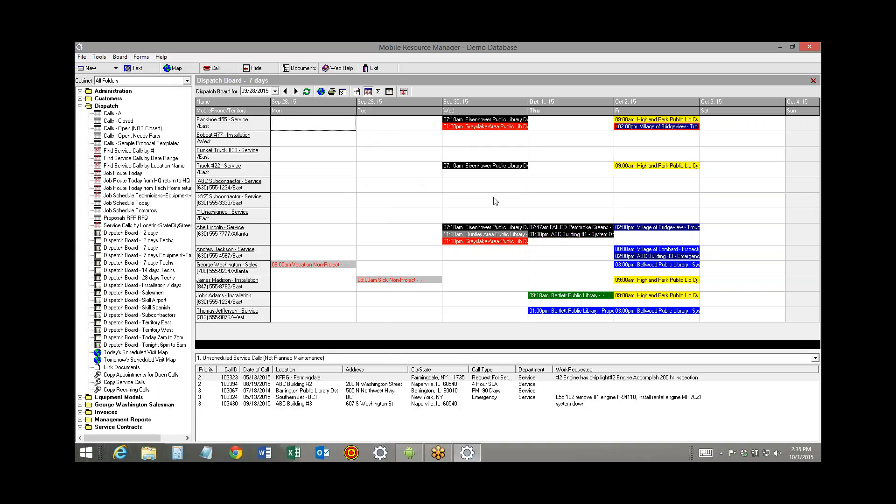
double_click(559, 236)
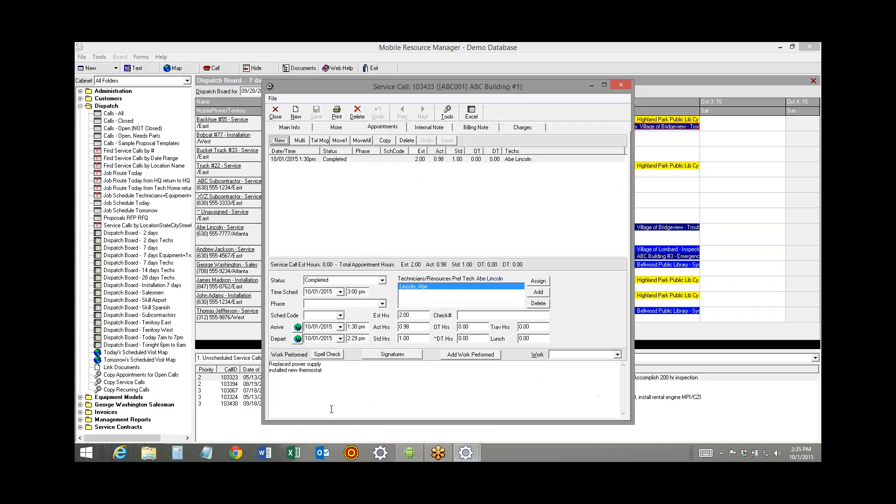
left_click(521, 128)
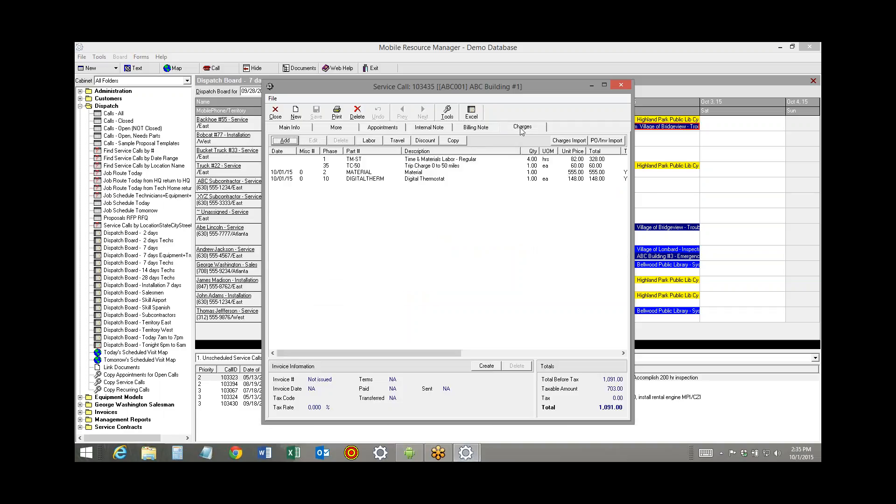
left_click(418, 180)
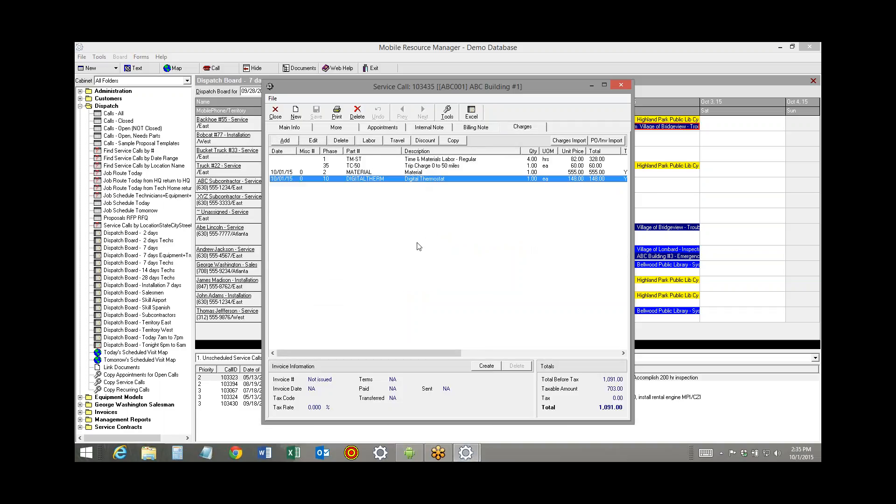
Add George Washington, #22 Truck and #77 Bobcat to the completed 10/01/2015 appointment alongside its current technician
left_click(375, 129)
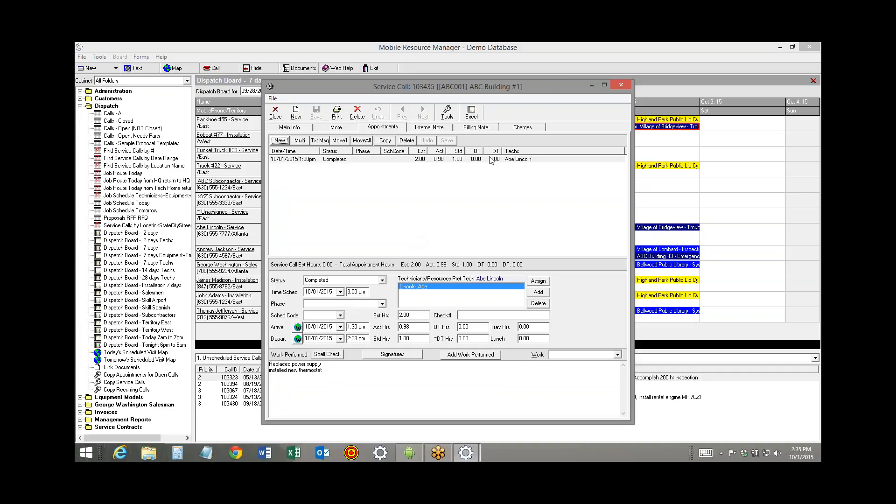
left_click(538, 282)
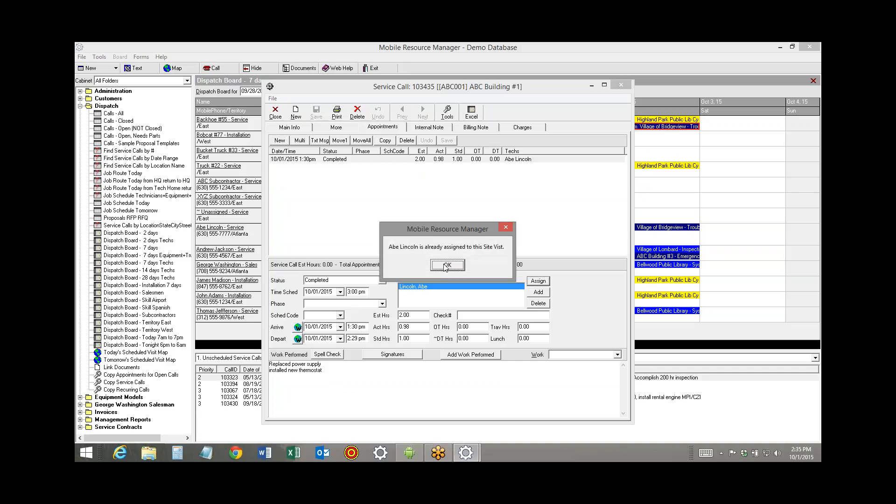
left_click(445, 266)
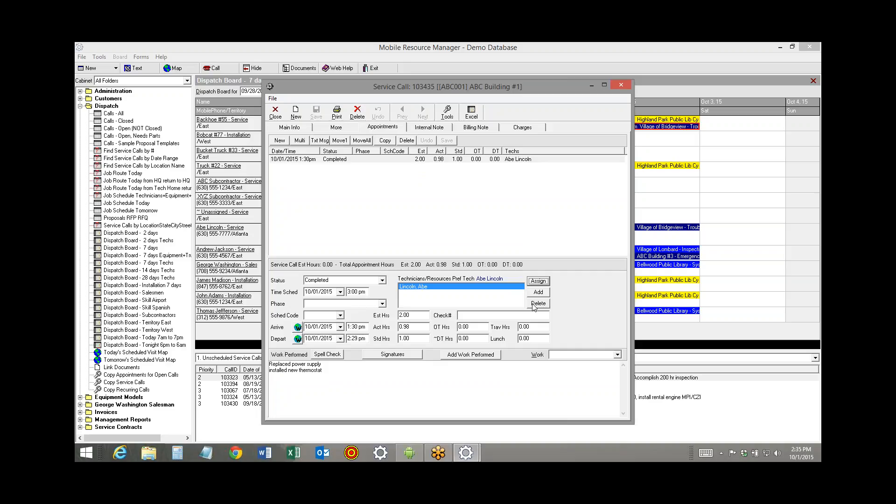
left_click(538, 291)
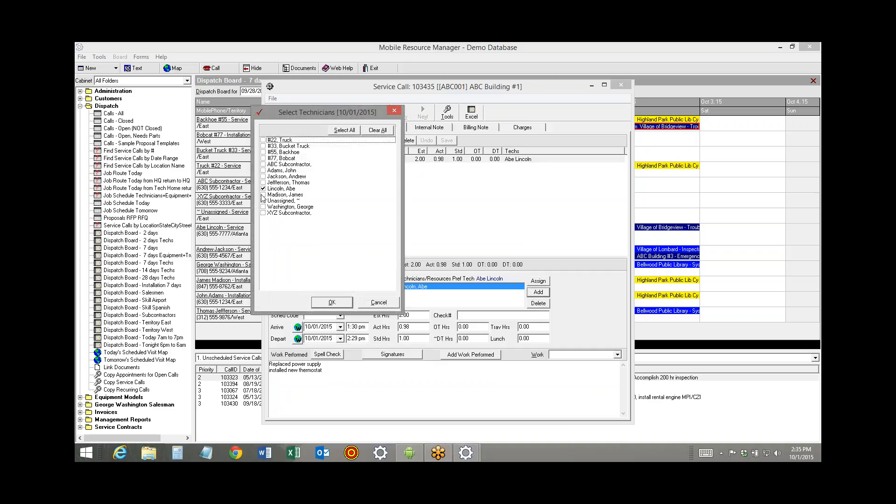
left_click(263, 207)
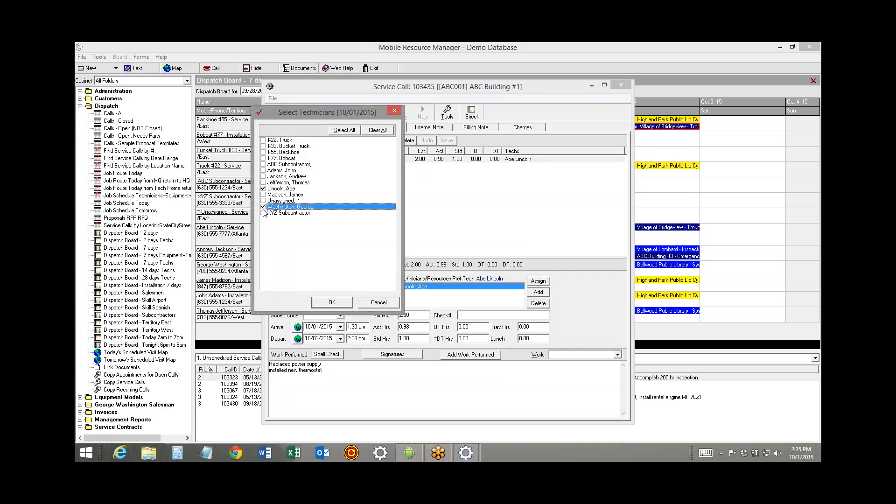
left_click(263, 140)
left_click(264, 158)
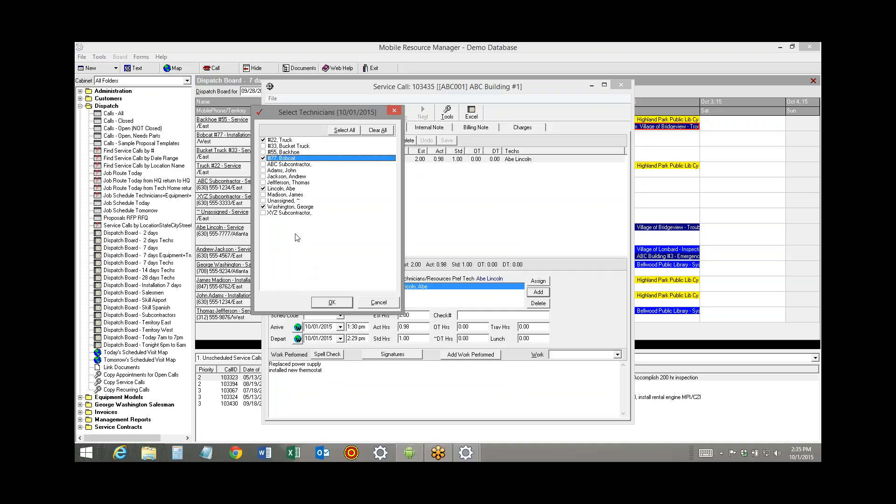
left_click(340, 303)
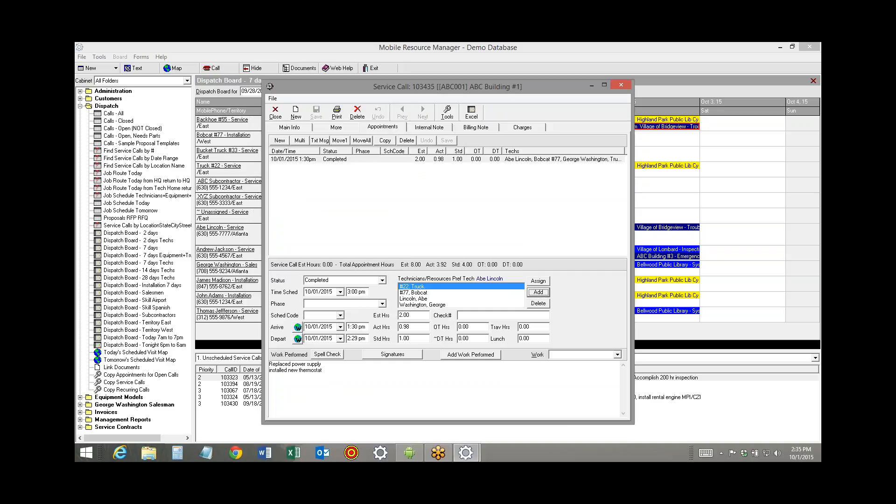
Create an appointment for 10/03/2015 at 8:00 am with Abe Lincoln and #77 Bobcat assigned, and close the service call
left_click(329, 161)
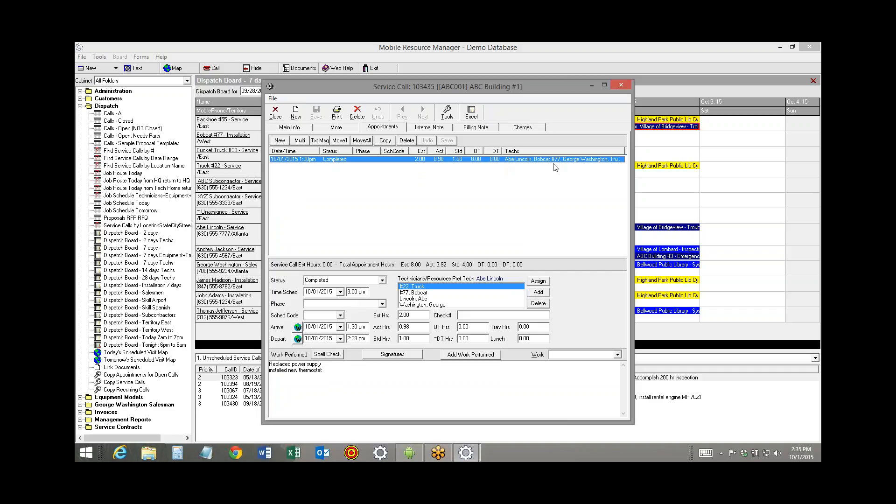
left_click(280, 140)
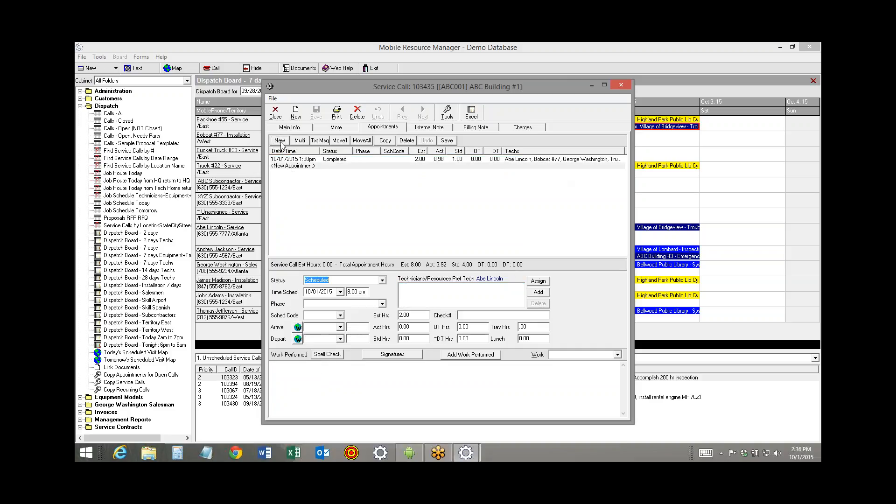
left_click(340, 292)
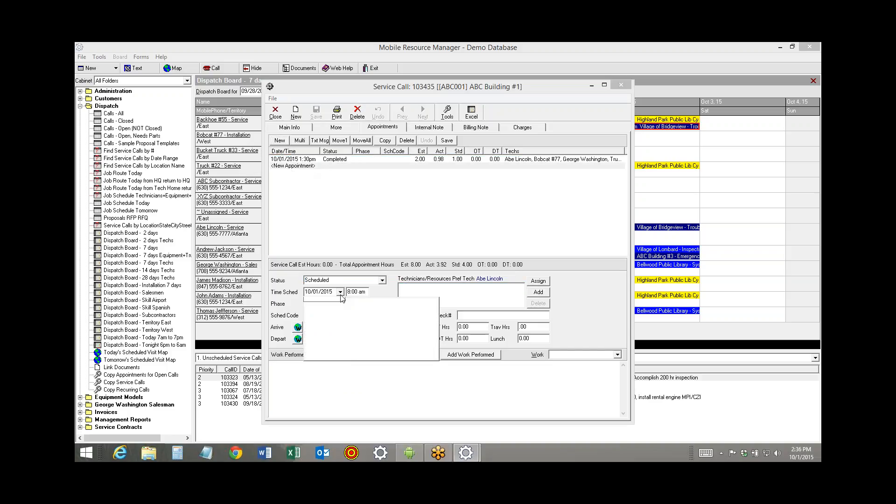
left_click(429, 319)
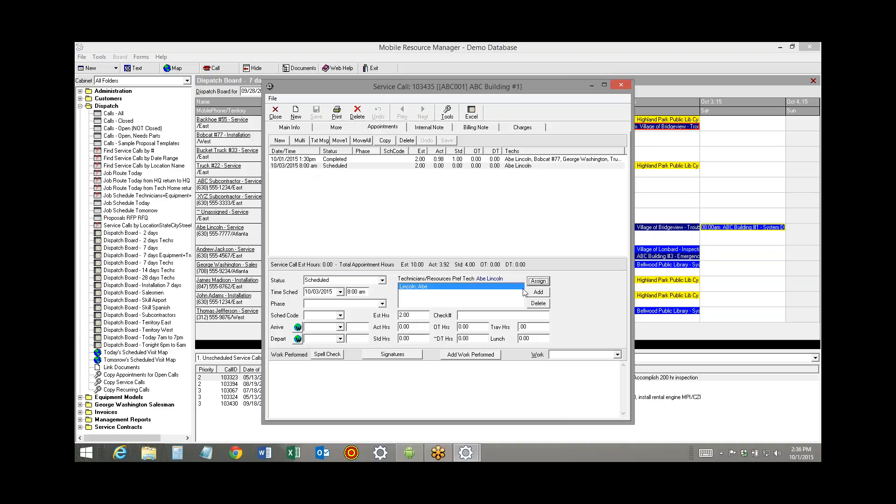
left_click(539, 280)
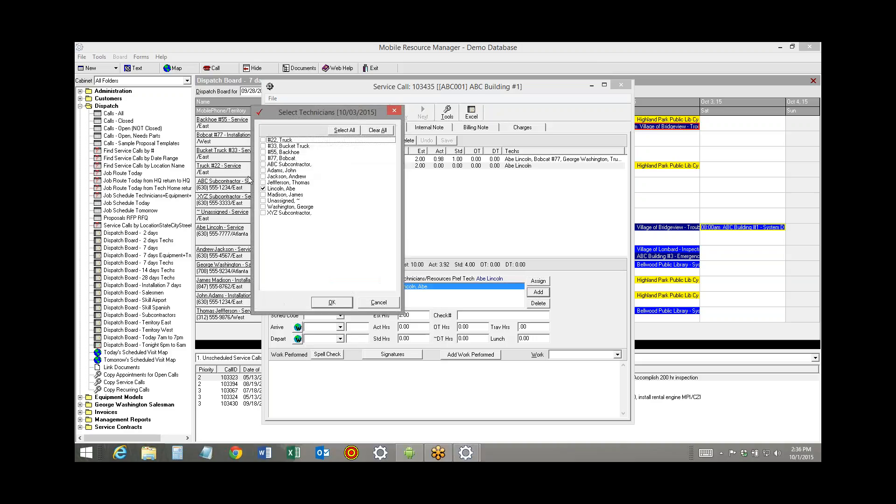
left_click(263, 158)
left_click(344, 304)
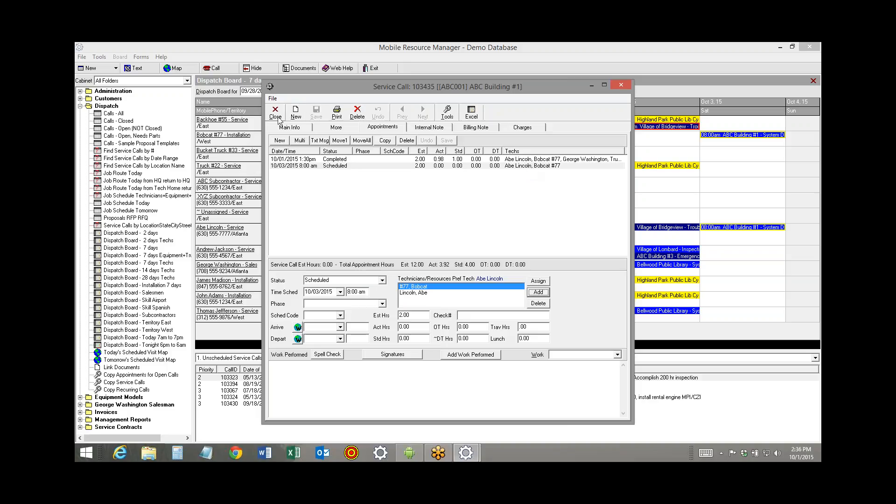
left_click(276, 115)
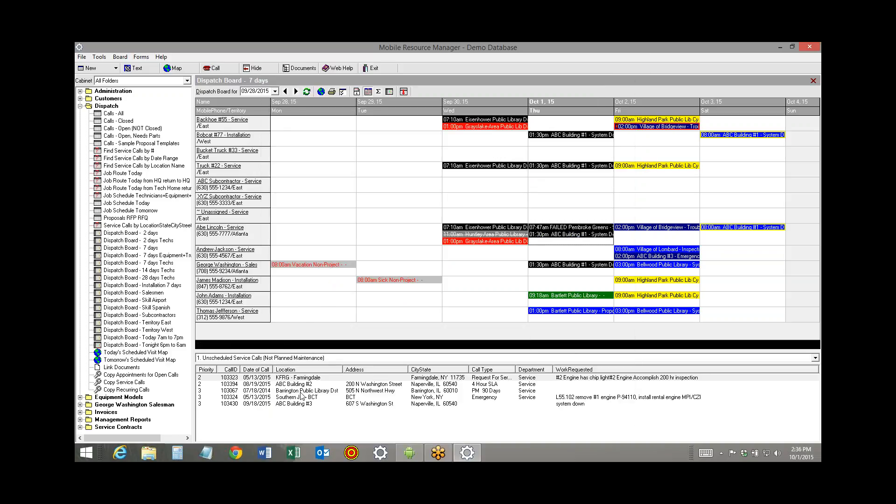
Set up multiple appointments for the unscheduled Barrington Public Library Dst call from 10/06/2015 until 10/27/2015, excluding Sundays and Saturdays
double_click(301, 391)
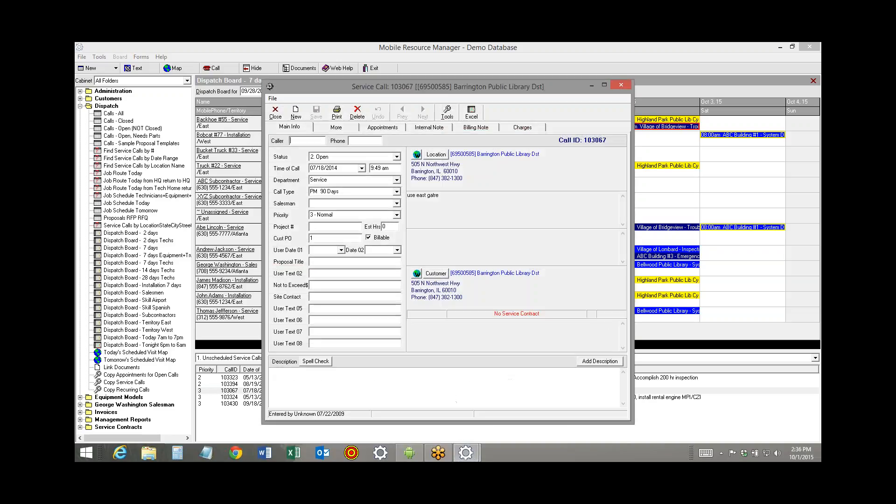
left_click(382, 127)
left_click(300, 140)
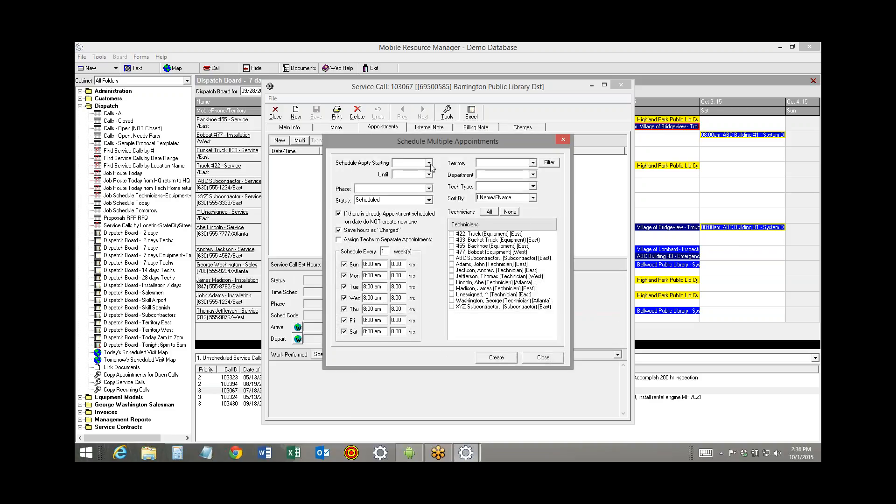
left_click(428, 163)
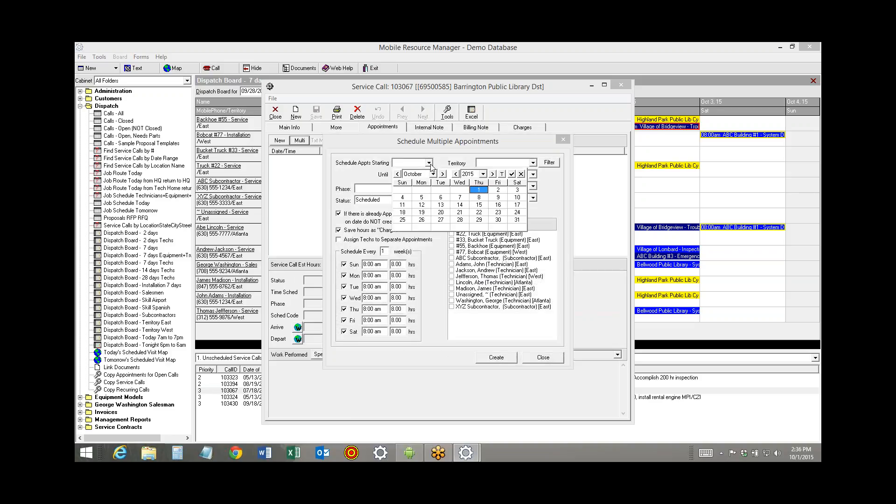
left_click(440, 197)
left_click(428, 174)
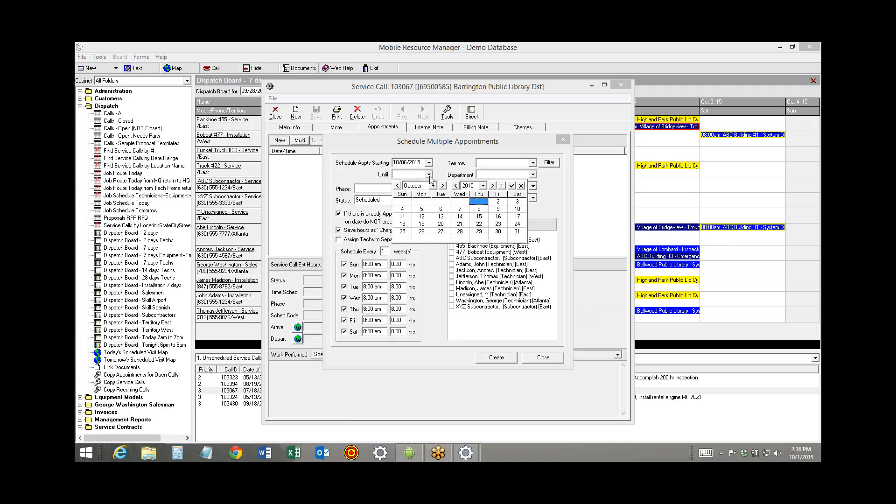
left_click(440, 232)
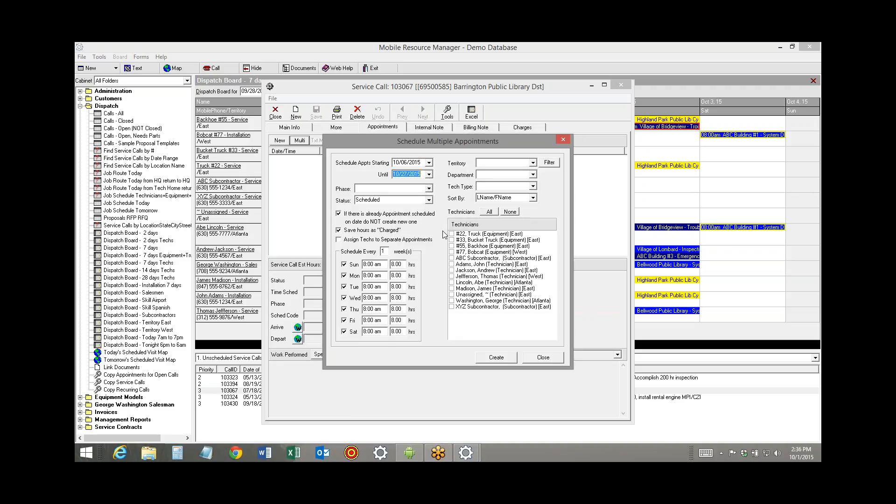
left_click(345, 264)
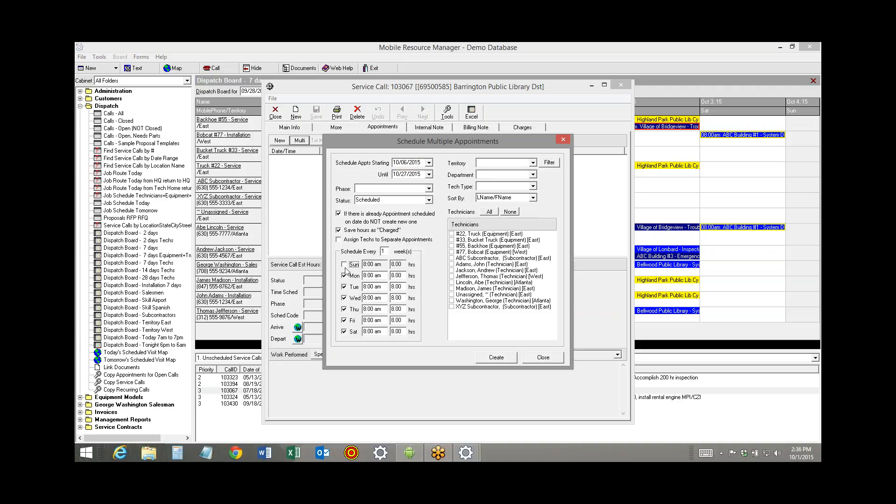
left_click(344, 331)
Create the multiple appointments for Thomas Jefferson, George Washington, #55 Backhoe, #33 Bucket Truck and ABC Subcontractor
left_click(452, 276)
left_click(451, 301)
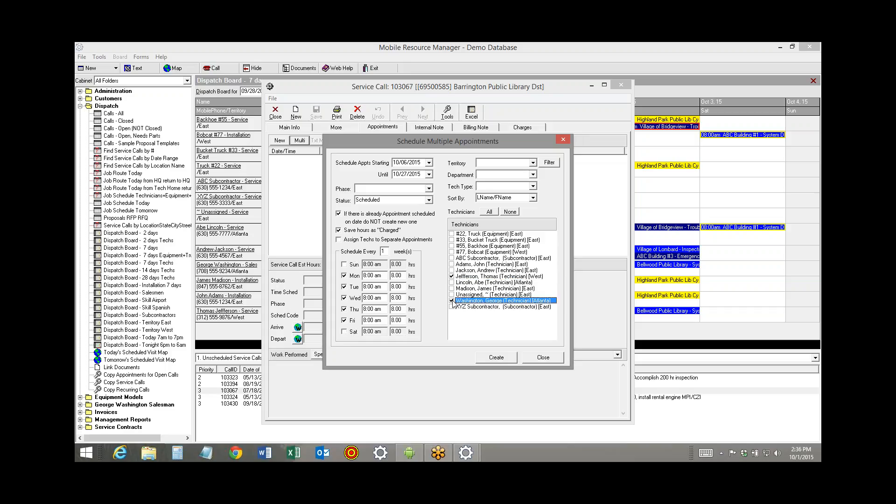
left_click(452, 246)
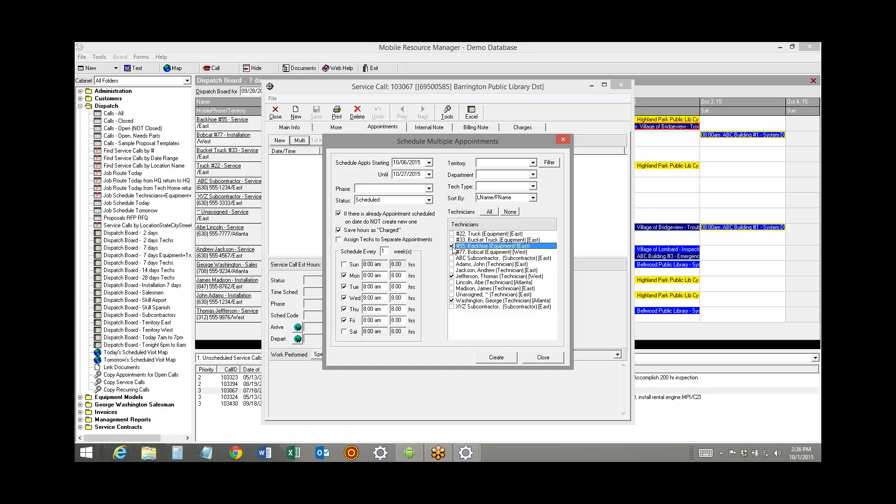
left_click(452, 240)
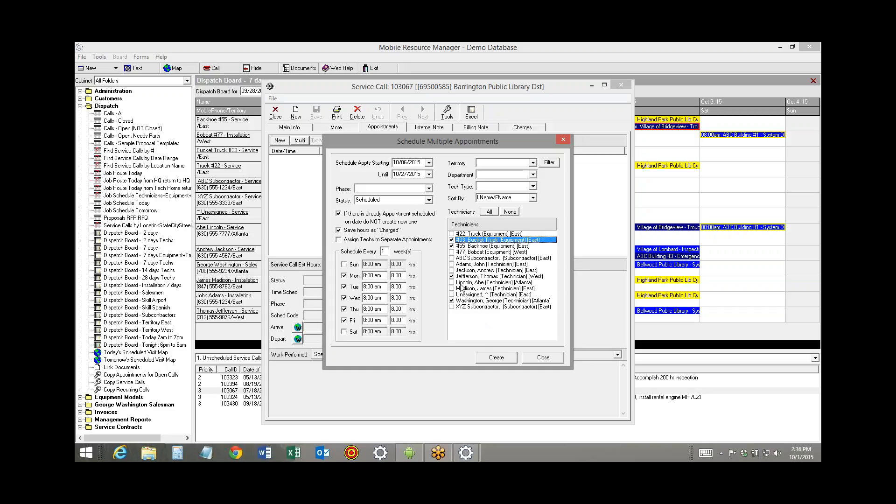
left_click(451, 258)
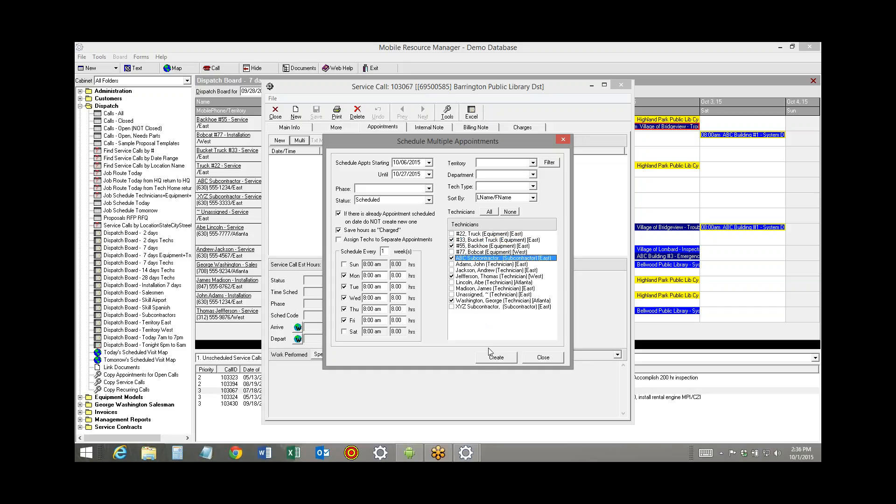
left_click(498, 359)
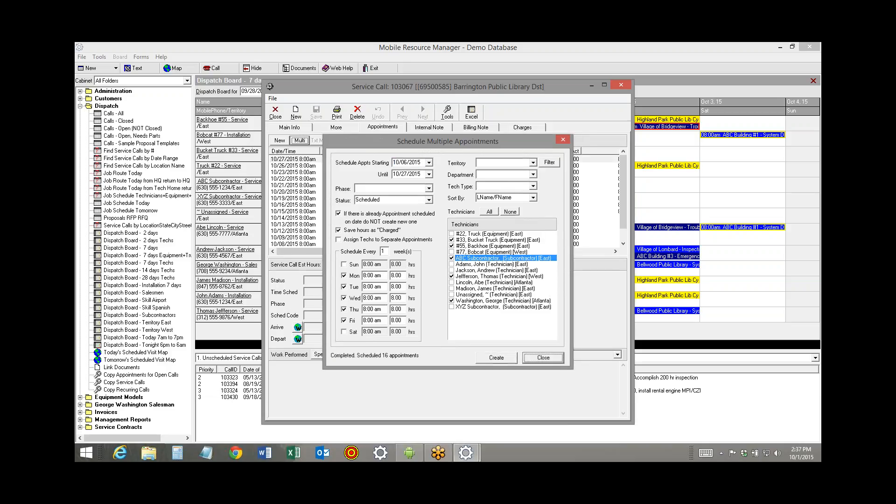
left_click(558, 358)
Close the service call and view the dispatch board for the week starting 10/05/2015
left_click(271, 113)
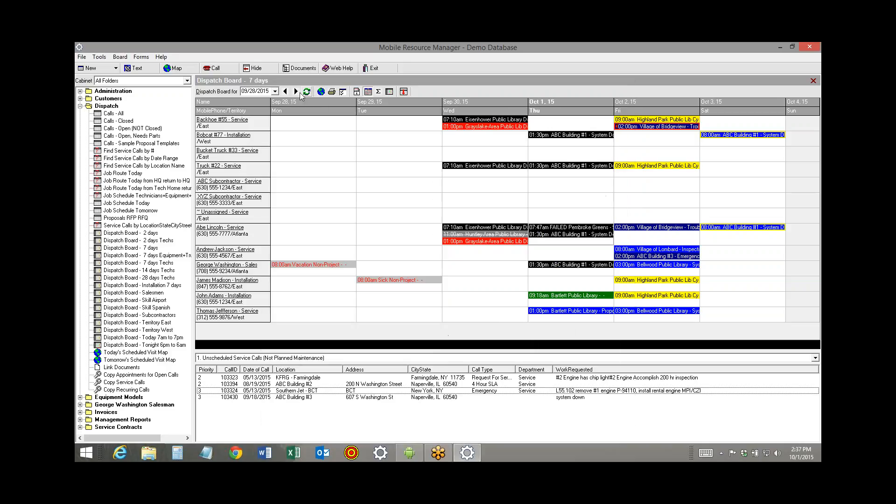
left_click(296, 91)
left_click(296, 91)
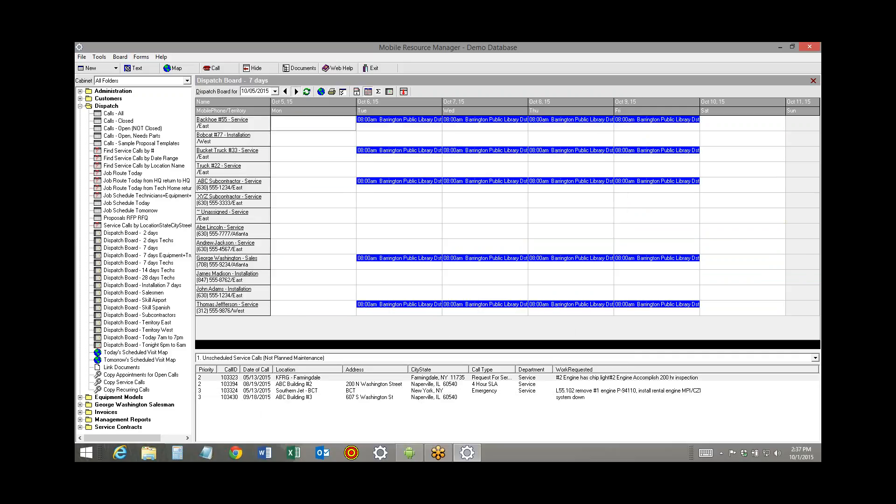
Review the Barrington Public Library Dst appointments week by week through 10/26/2015, and return the dispatch board to the week of 10/05/2015
left_click(296, 92)
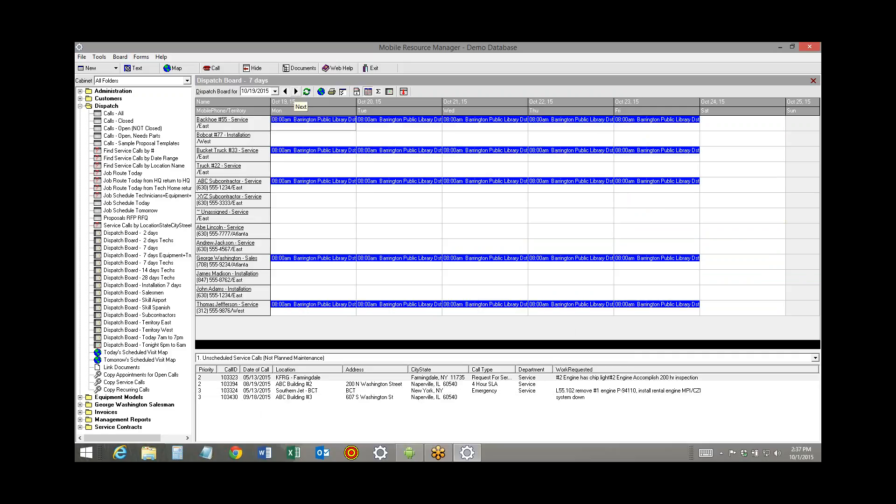
left_click(295, 91)
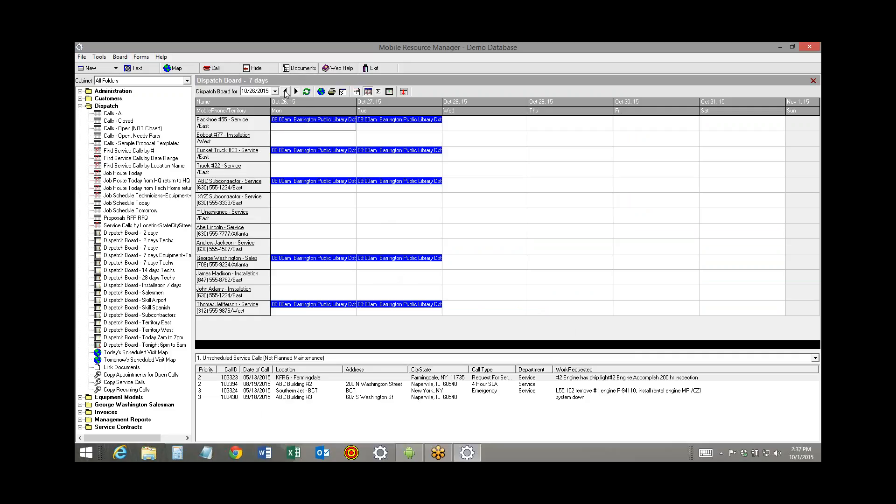
left_click(285, 91)
left_click(285, 91)
left_click(285, 91)
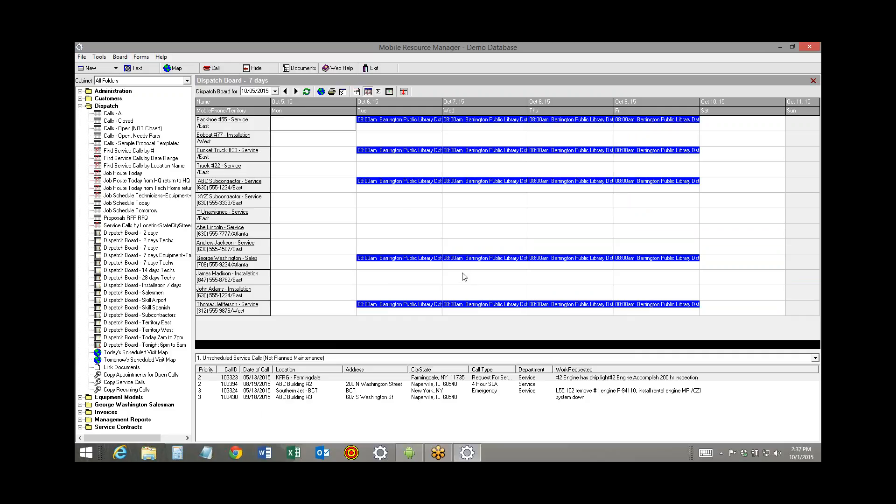
Remove George Washington from the 10/07/2015 Barrington Public Library Dst appointment and close the service call
double_click(472, 263)
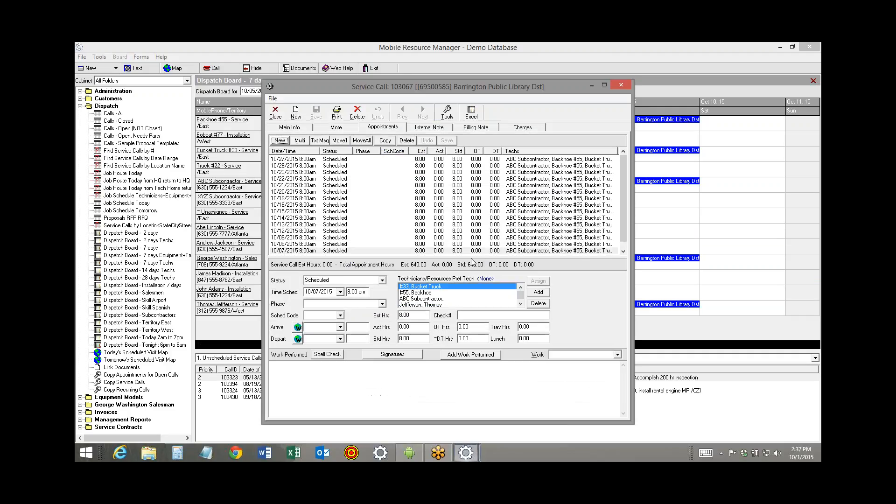
left_click(520, 303)
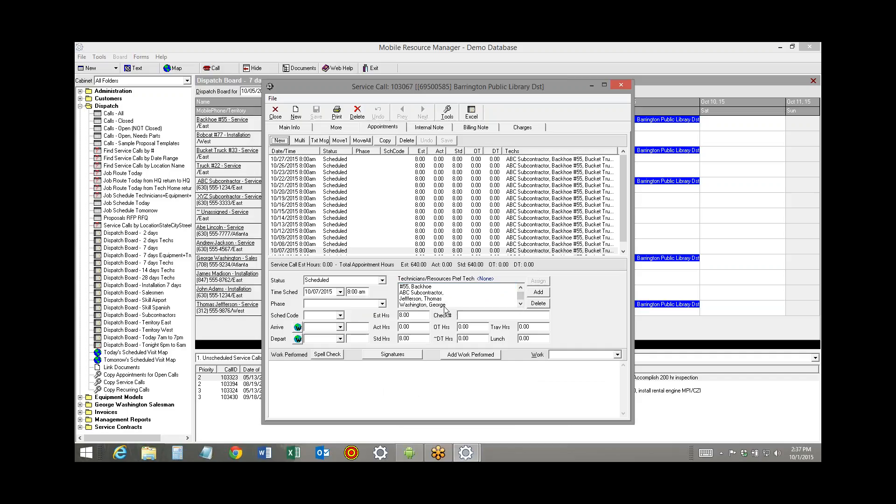
left_click(444, 305)
left_click(537, 303)
left_click(275, 114)
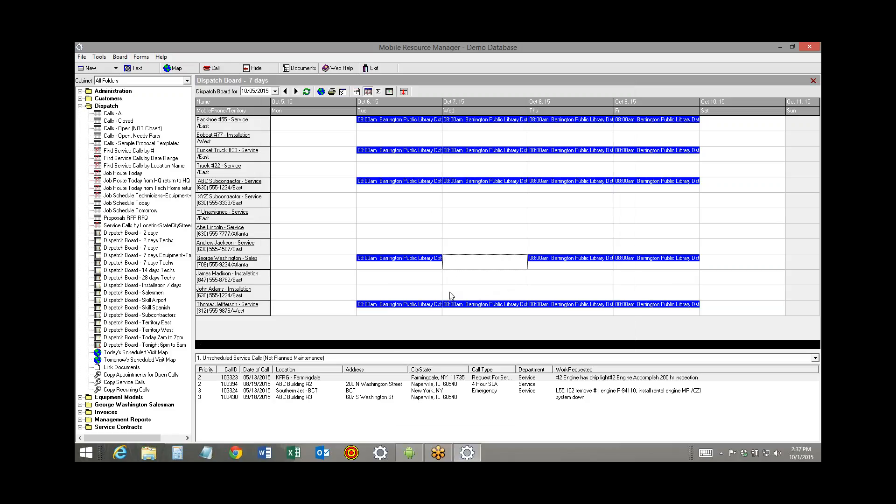
Block out 10/07/2015 at 8:00 am for George Washington with an 8-hour non-project appointment using the Vacation schedule code
right_click(455, 269)
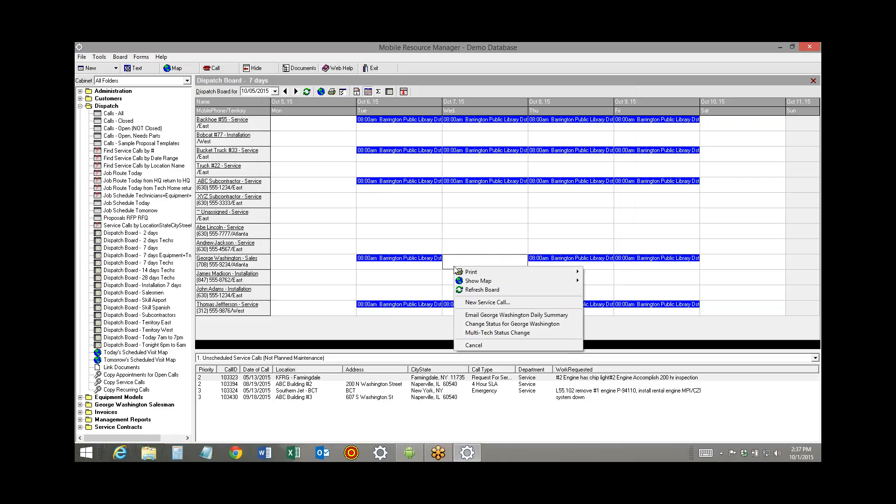
left_click(493, 324)
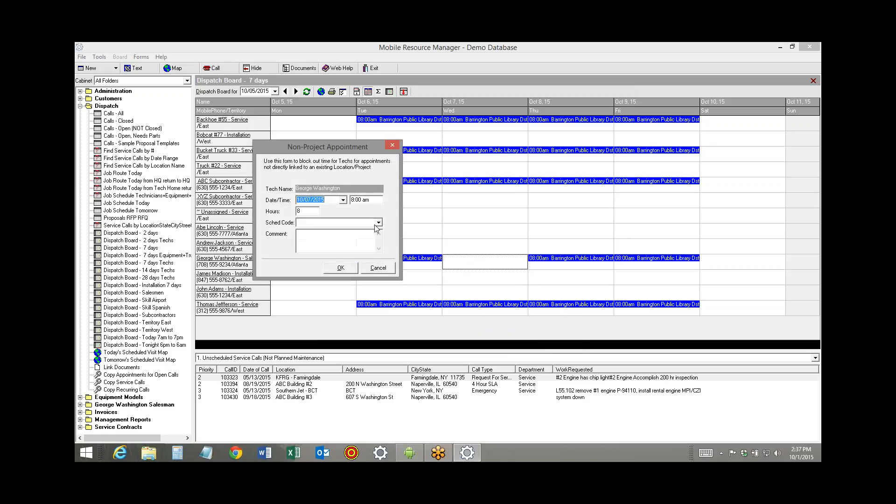
left_click(378, 223)
left_click_drag(382, 245, 382, 271)
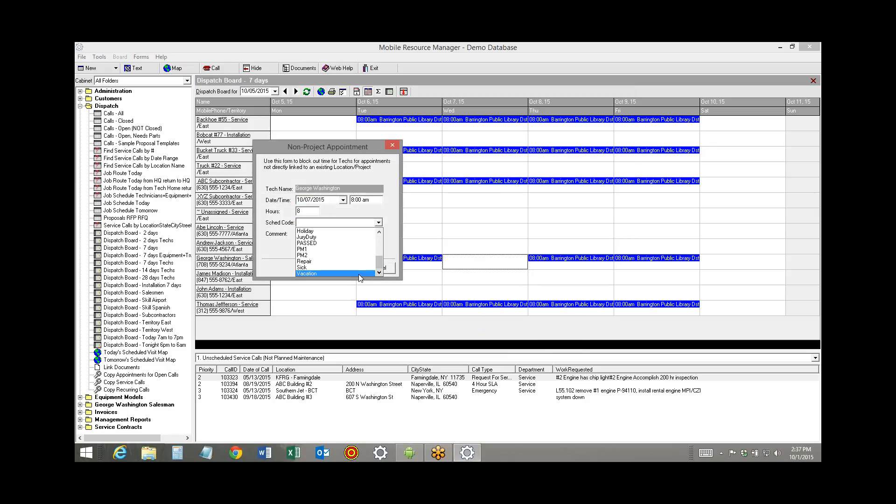
left_click(359, 273)
left_click(355, 270)
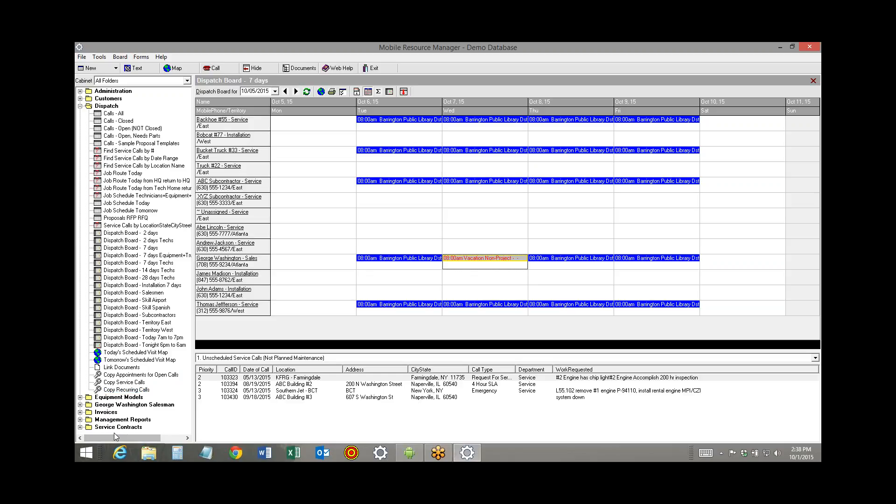
Show all service contracts and try to delete the ABC Building #1 Diamond Service contract
left_click(80, 427)
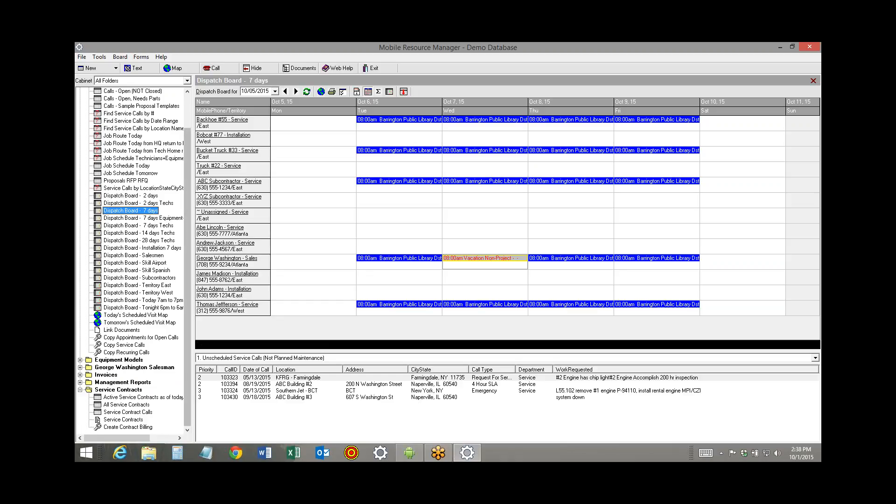
left_click(123, 405)
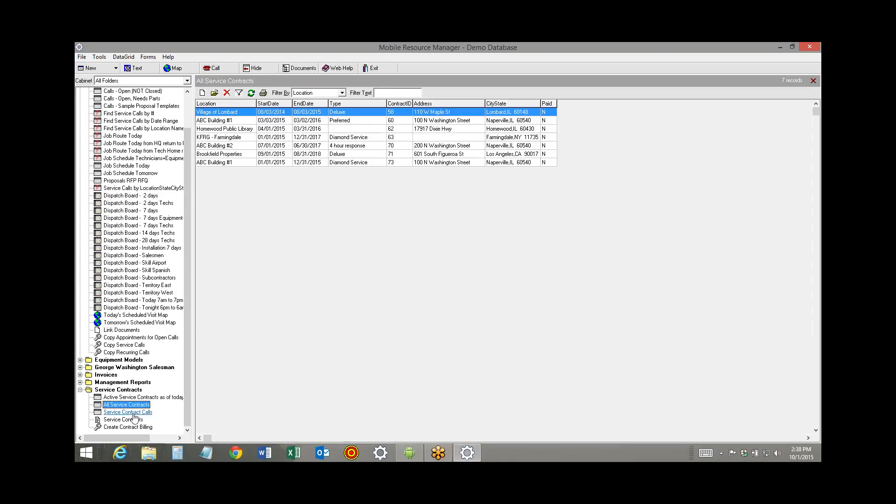
left_click(236, 163)
left_click(227, 92)
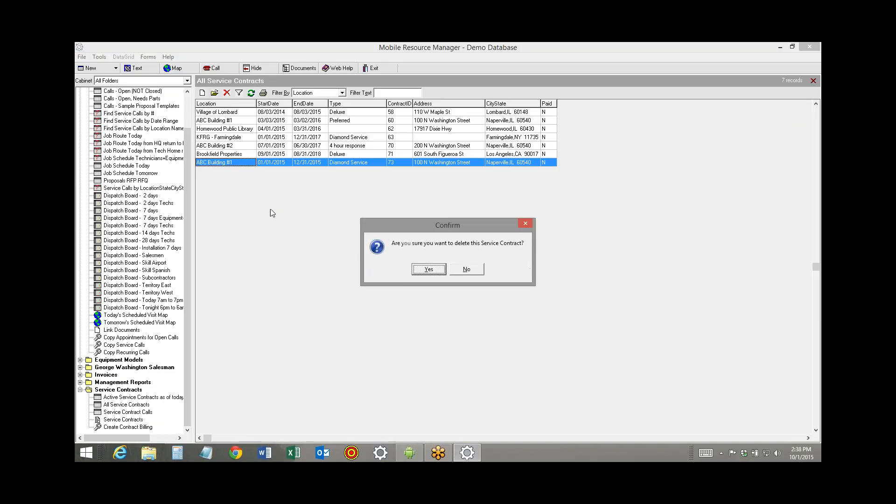
left_click(426, 270)
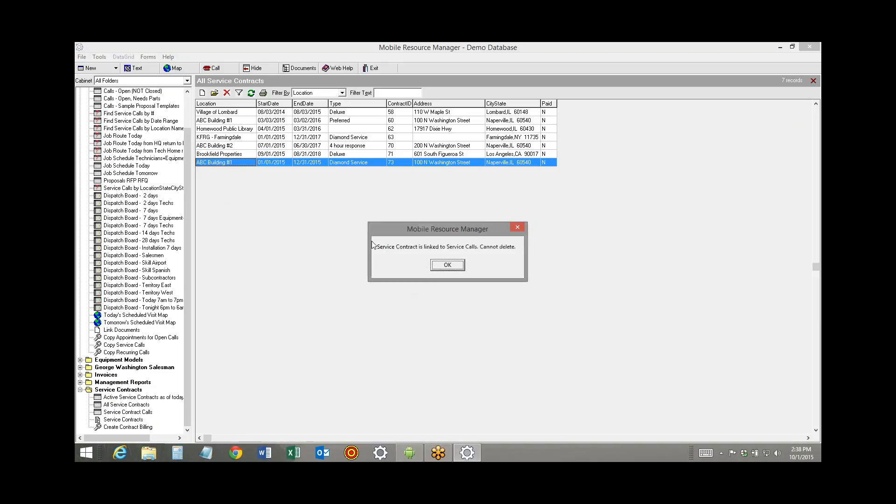
left_click(447, 269)
Open the ABC Building #1 Diamond Service contract and delete its 04/15/2015 and 10/15/2015 scheduled services
double_click(245, 162)
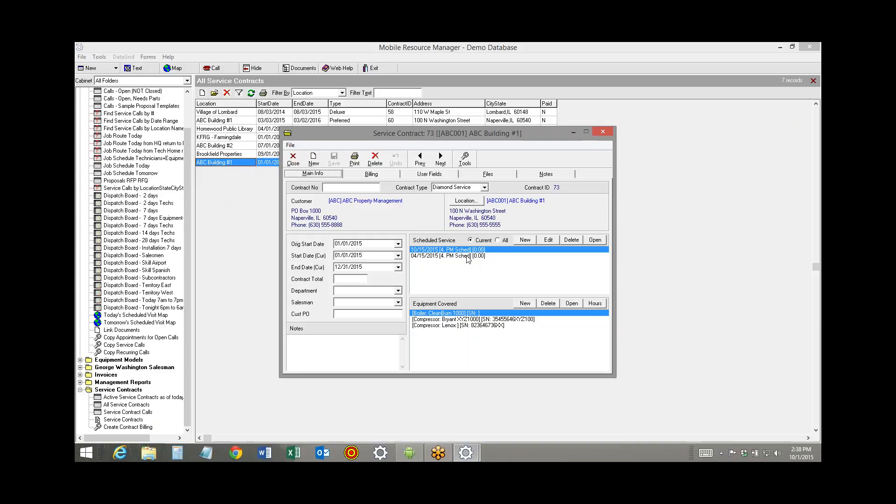
left_click(467, 256)
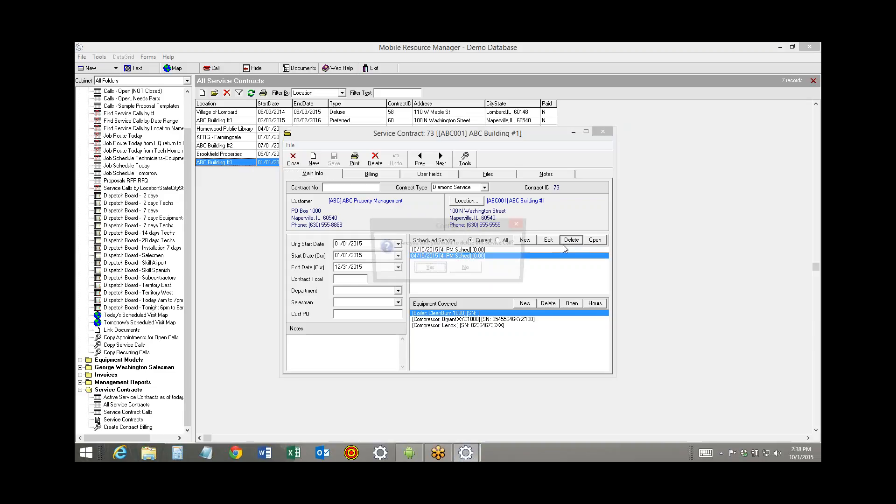
left_click(571, 240)
left_click(426, 270)
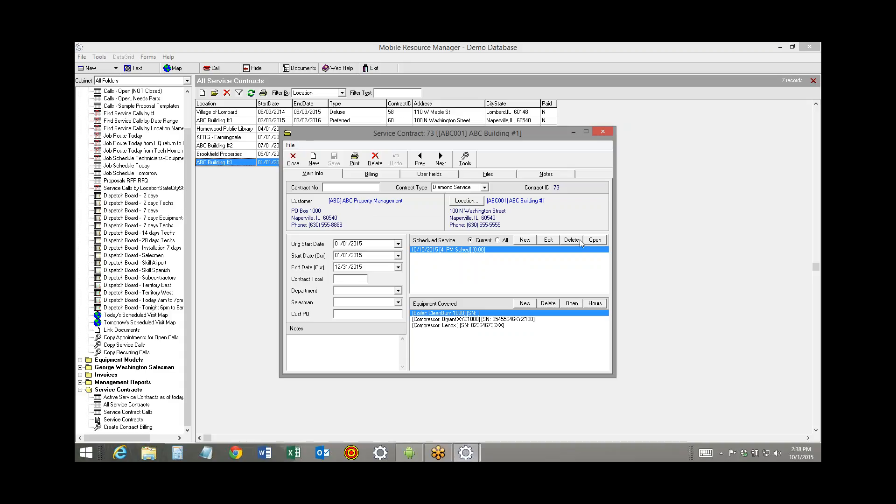
left_click(571, 240)
left_click(429, 270)
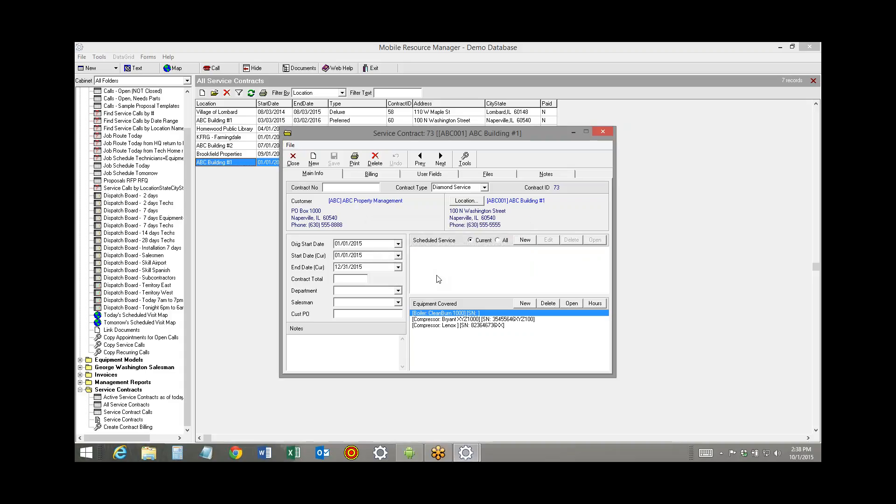
Delete the ABC Building #1 Diamond Service contract and refresh the contract list
left_click(376, 161)
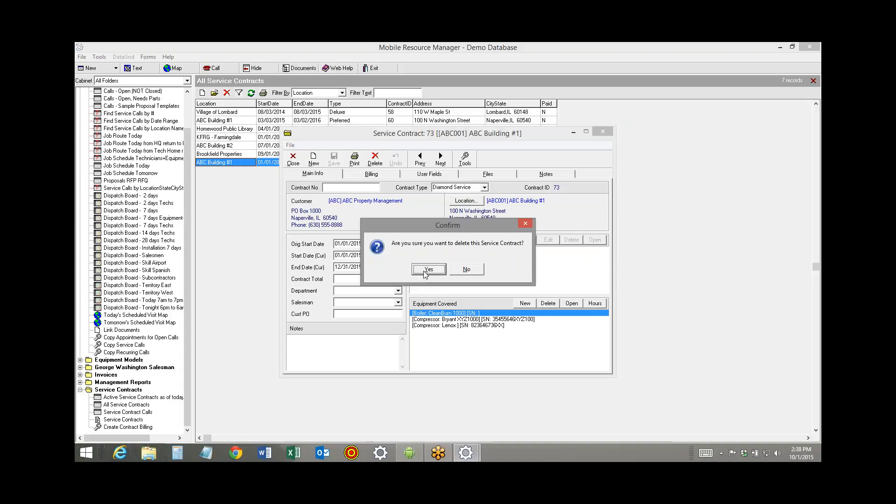
left_click(427, 269)
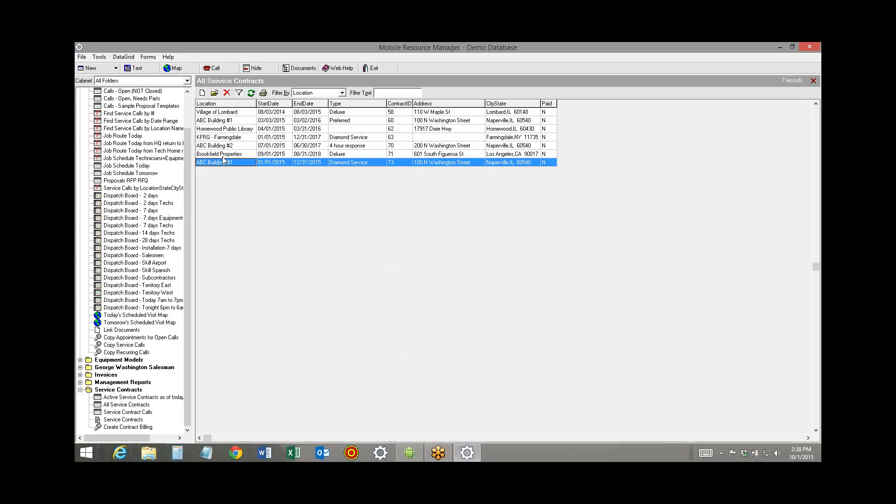
left_click(251, 93)
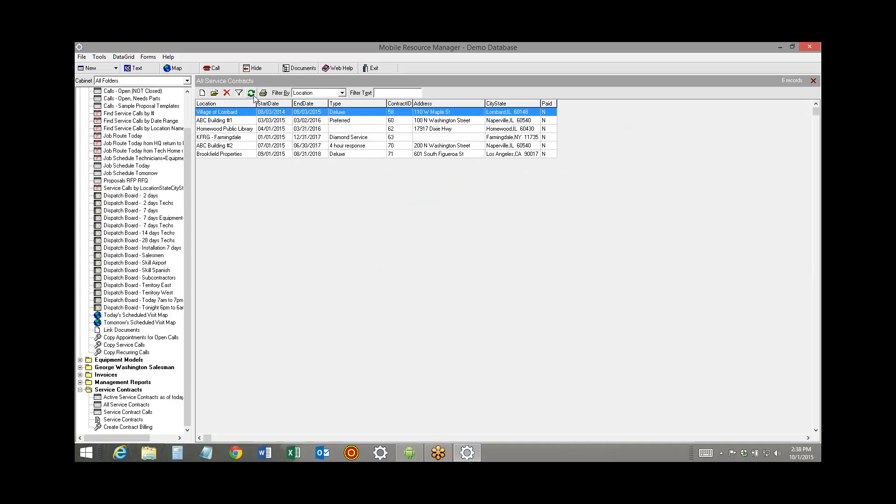
Start a new service contract for location ABC Building #1 with contract type Diamond Service
left_click(202, 93)
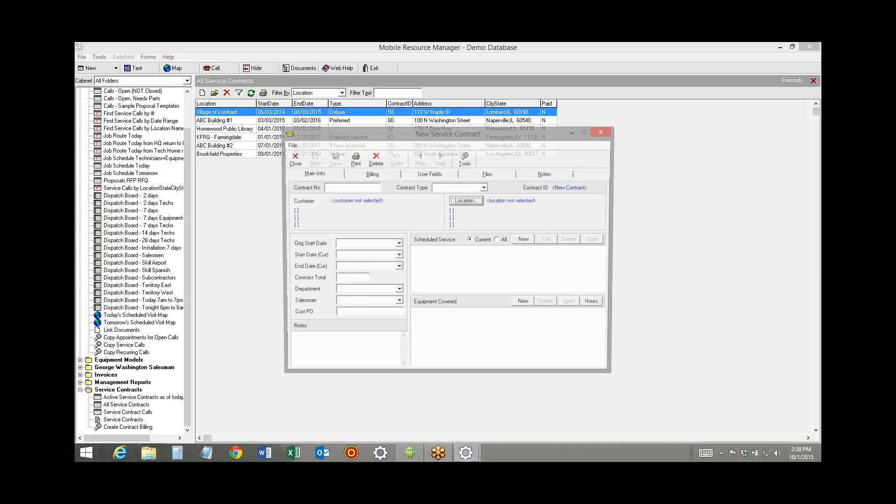
left_click(477, 201)
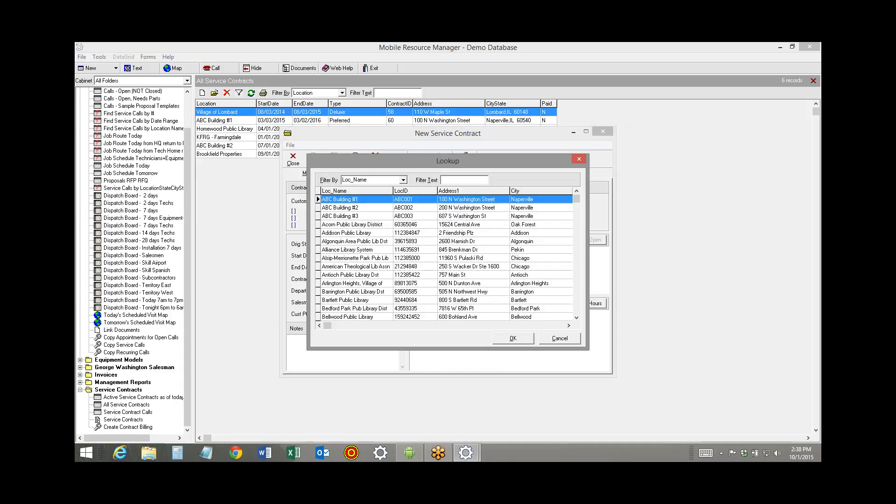
type("abc")
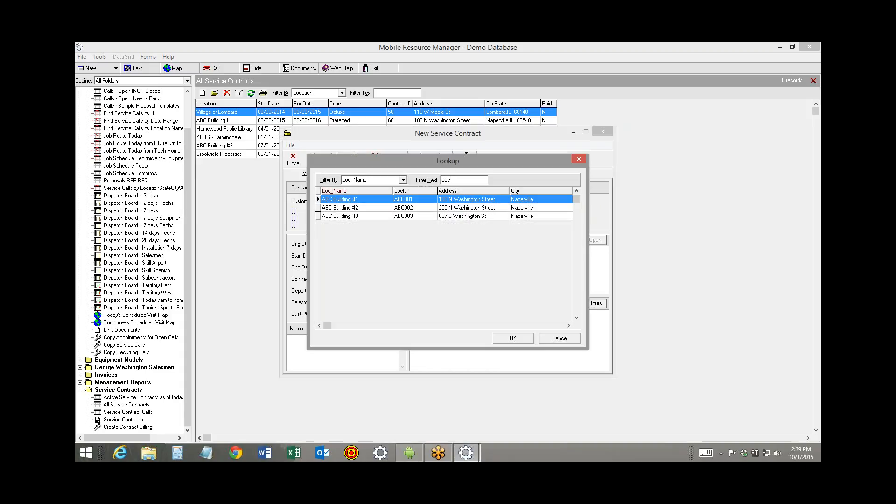
double_click(365, 200)
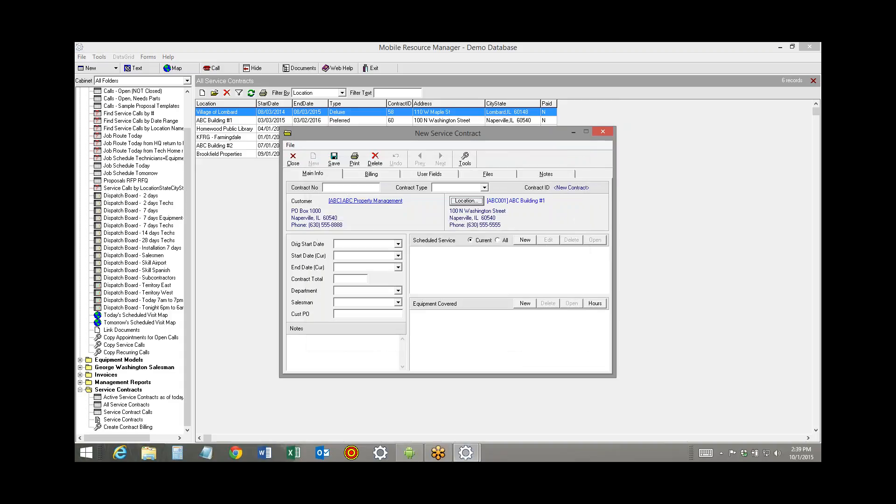
left_click(484, 188)
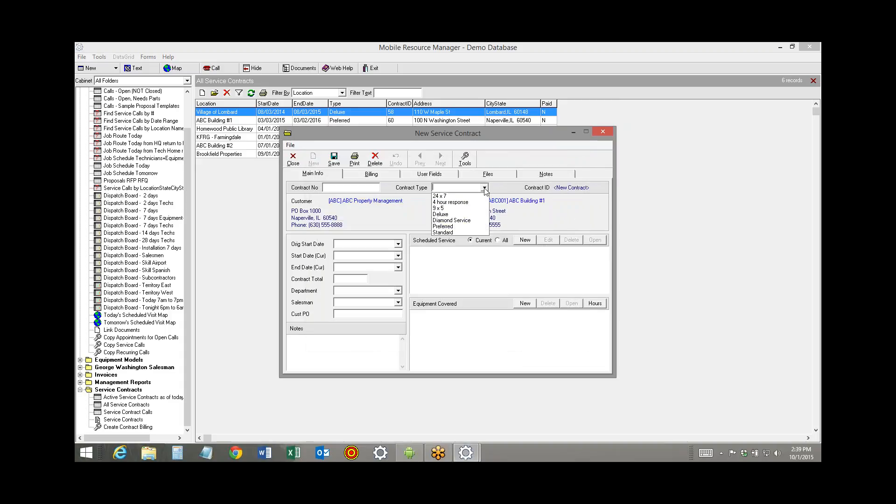
left_click(455, 220)
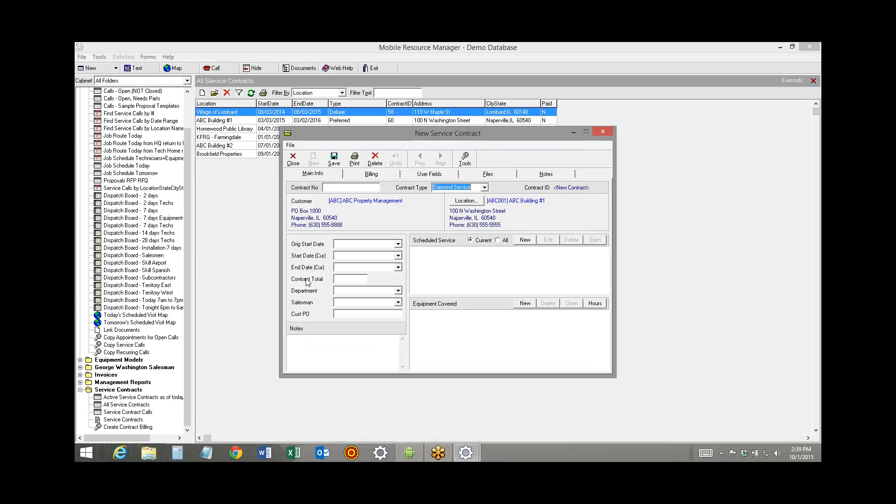
Set the contract's current start date to 10/01/2015 and end date to 09/30/2017, and save it
left_click(350, 258)
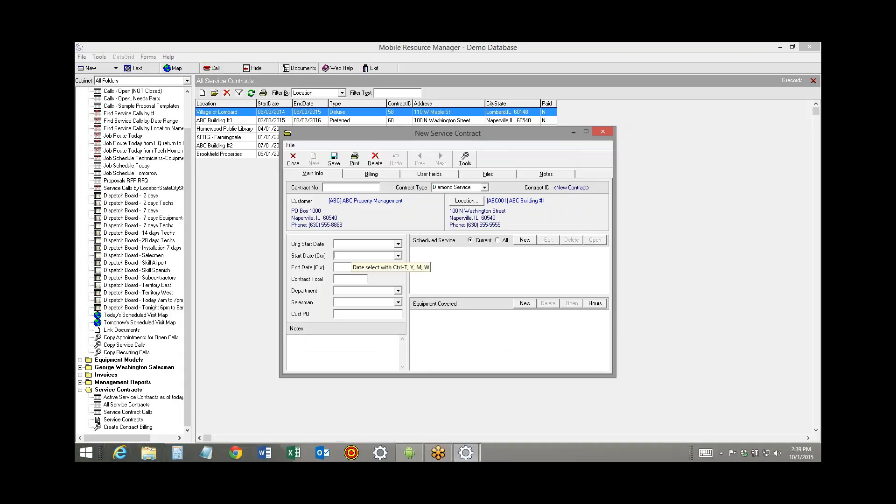
type("10/01/2015")
key("Tab")
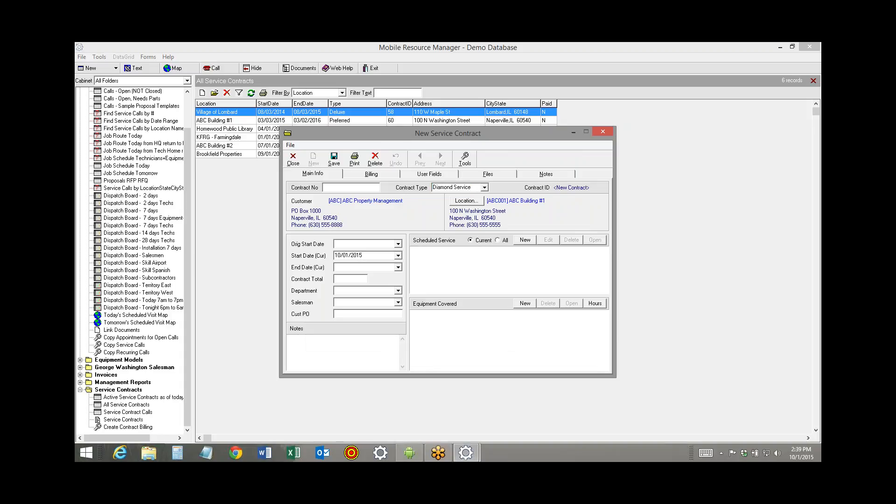
type("09/30/2017")
key("Tab")
left_click(335, 160)
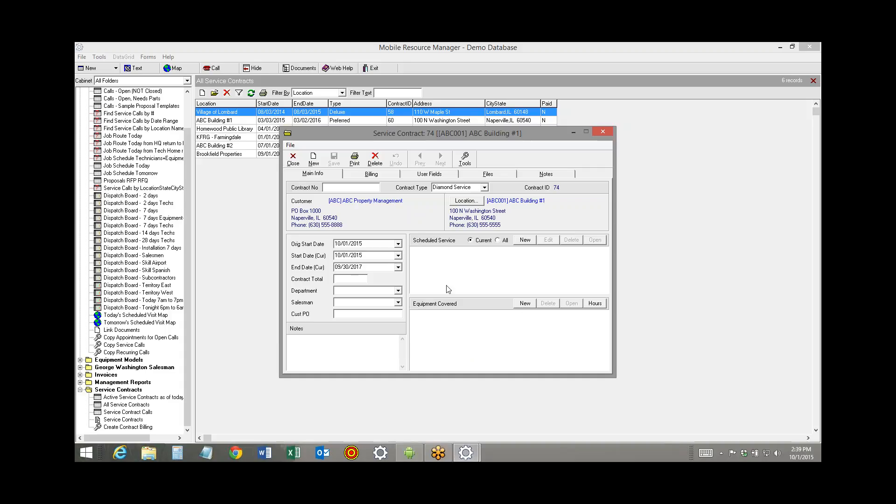
Add the Bryant XYZ1000 compressor, the Lenox compressor and the GE EST3 control panel to the contract's covered equipment
left_click(525, 304)
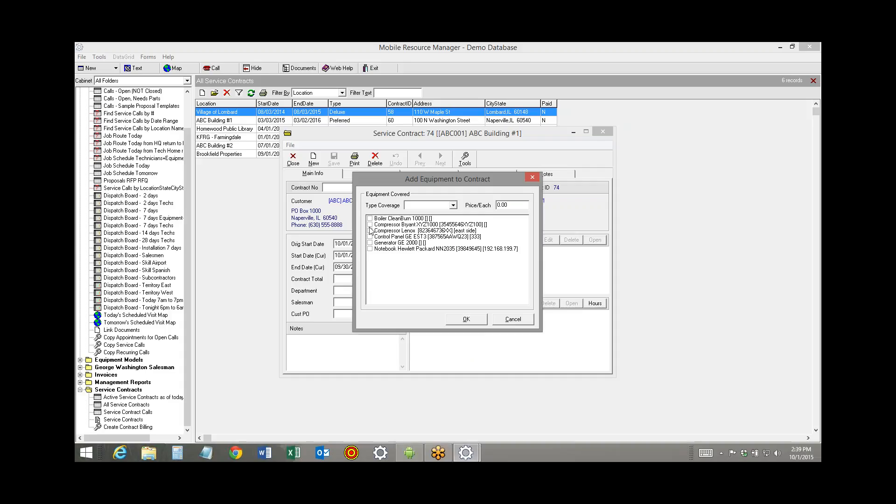
left_click(369, 225)
left_click(370, 230)
left_click(369, 237)
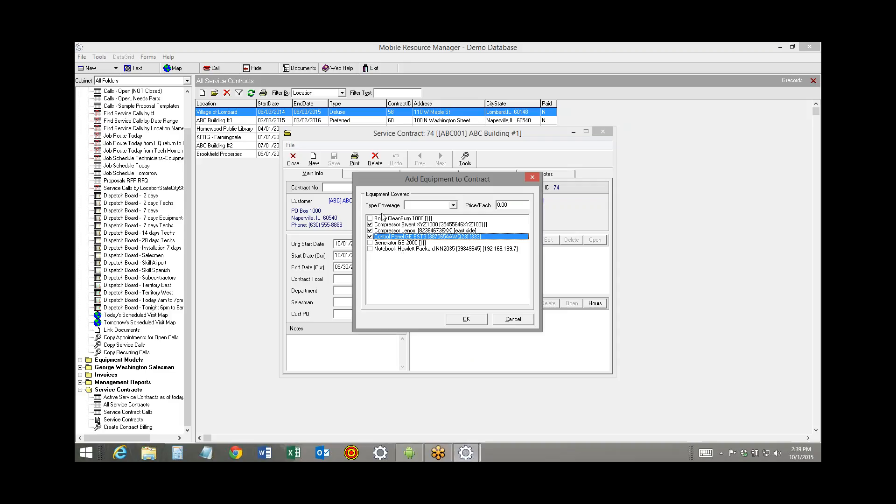
left_click(466, 319)
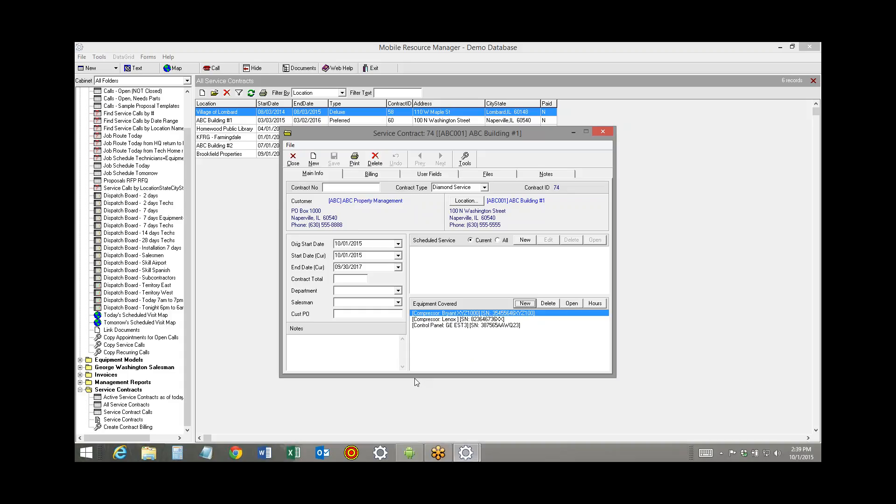
Start a scheduled maintenance entry for the contract with department Service and call type Maintenance Contract
left_click(525, 241)
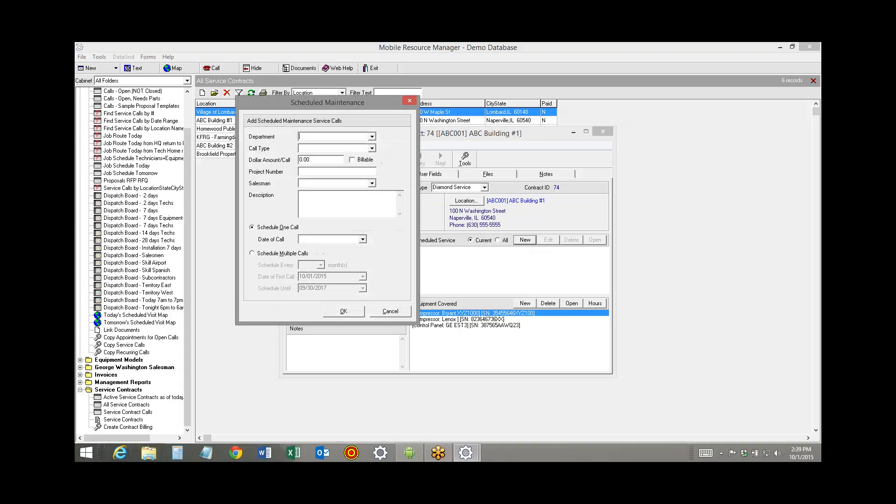
left_click(371, 138)
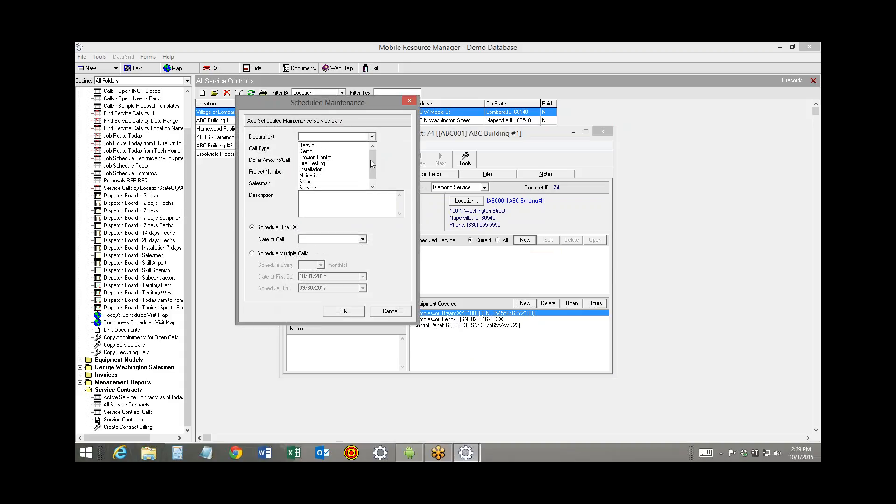
left_click(370, 159)
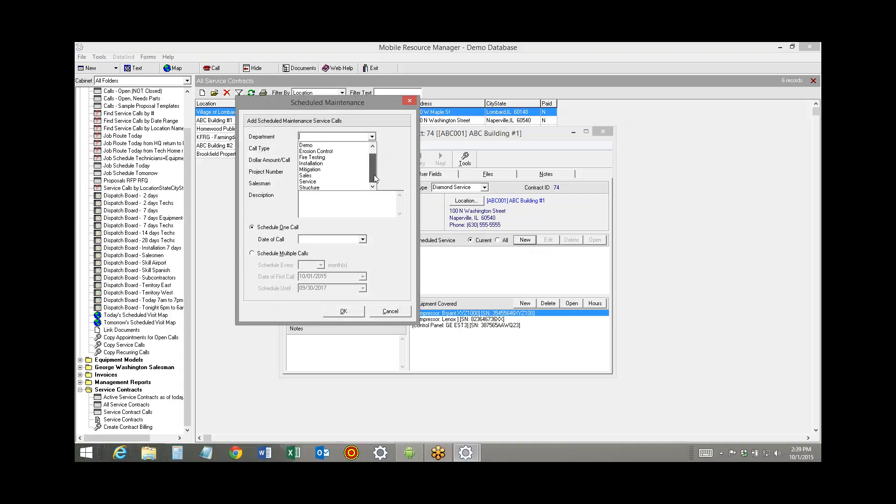
left_click(334, 182)
left_click(372, 149)
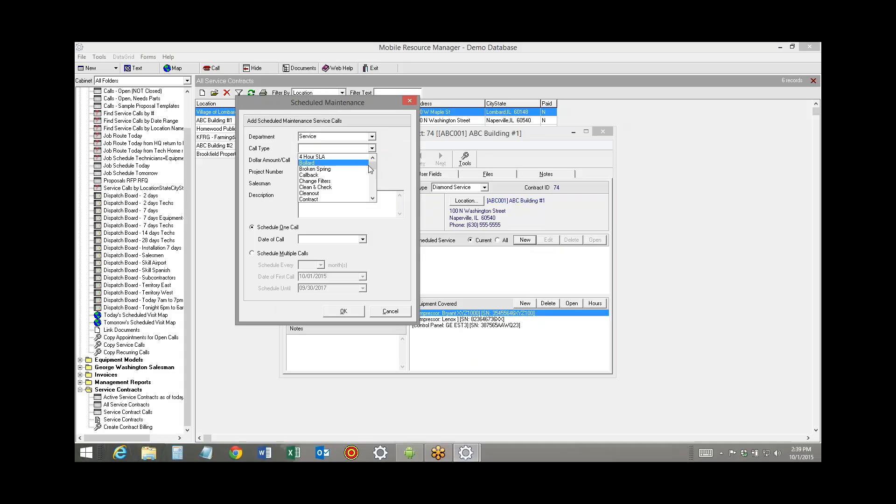
mouse_move(374, 168)
left_mouse_down()
mouse_move(372, 186)
mouse_move(372, 168)
left_mouse_up()
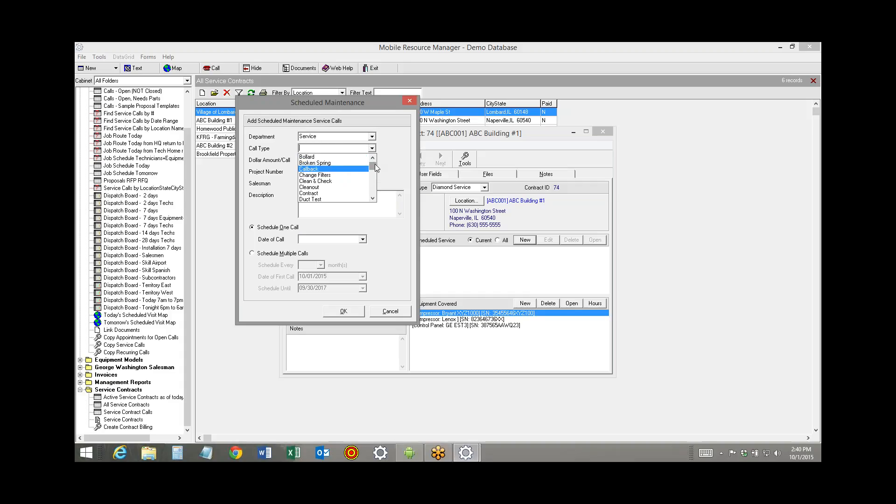
left_click_drag(374, 165, 373, 176)
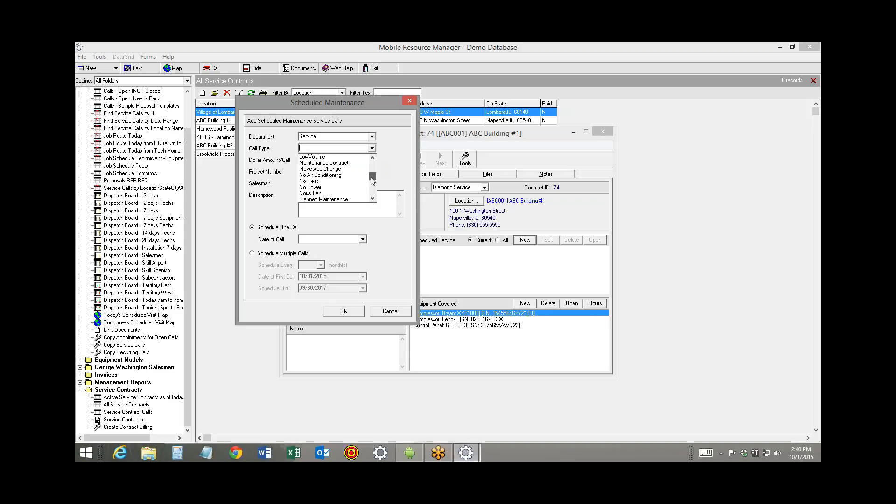
left_click(352, 162)
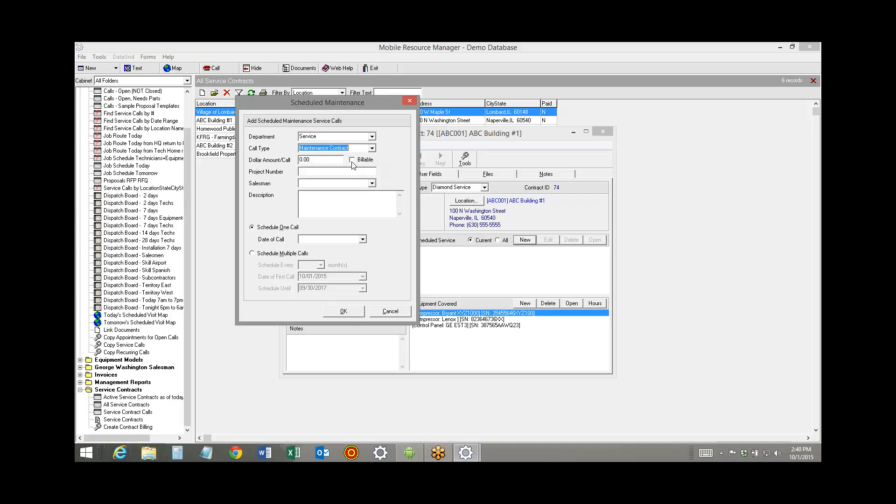
Schedule multiple maintenance calls every 3 months with the first call on 10/15/2015, running until 09/30/2017
left_click(252, 253)
left_click(321, 266)
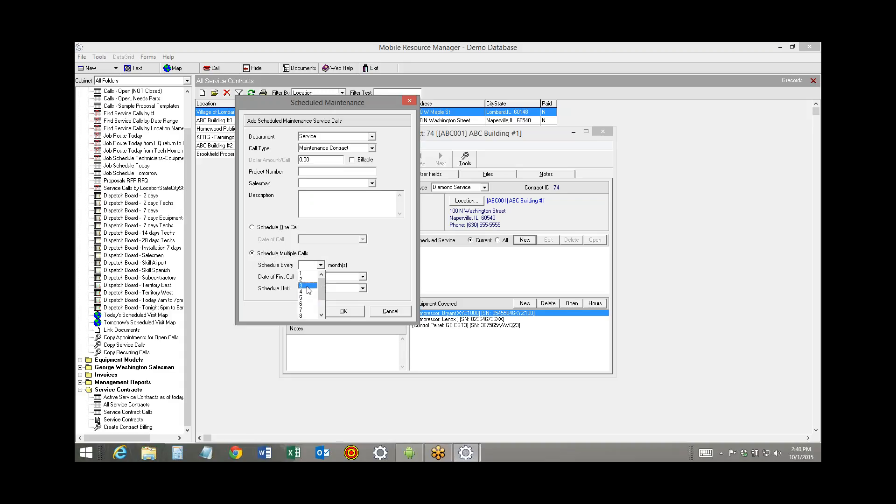
left_click(308, 286)
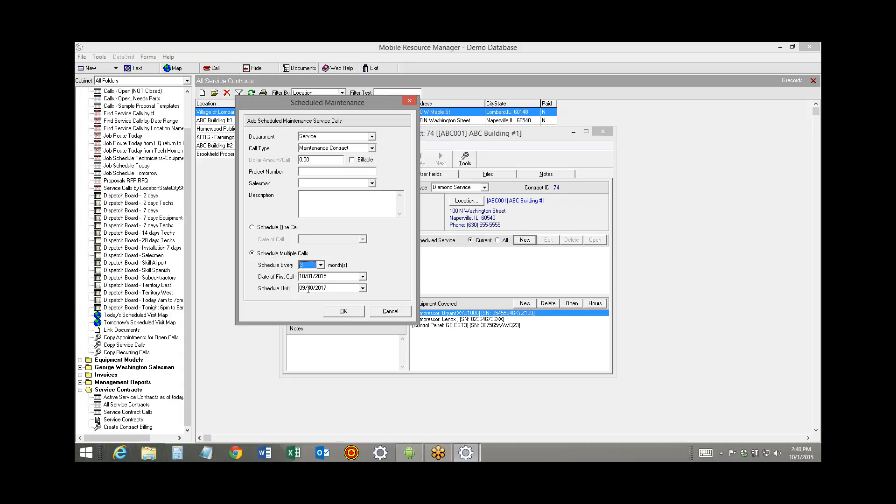
double_click(314, 277)
left_click(314, 276)
type("15")
left_click(343, 311)
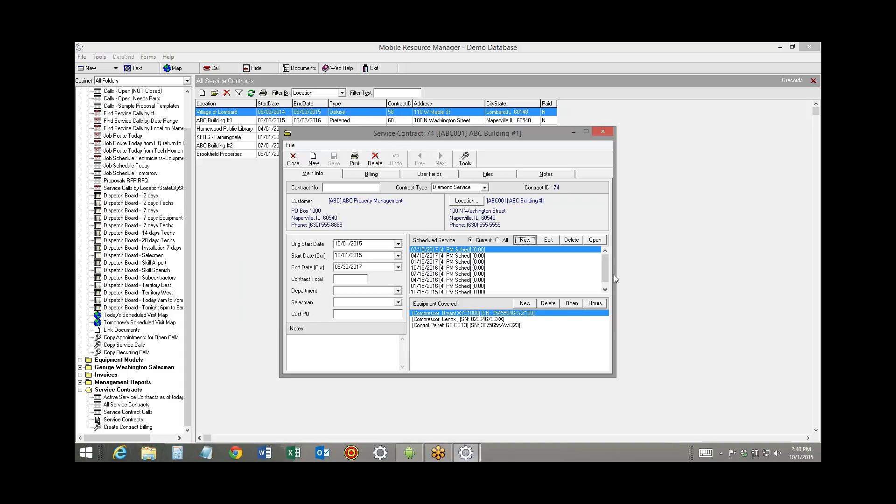
Examine the dates of the scheduled service calls on the contract, then close the contract
scroll(462, 279, "down", 1)
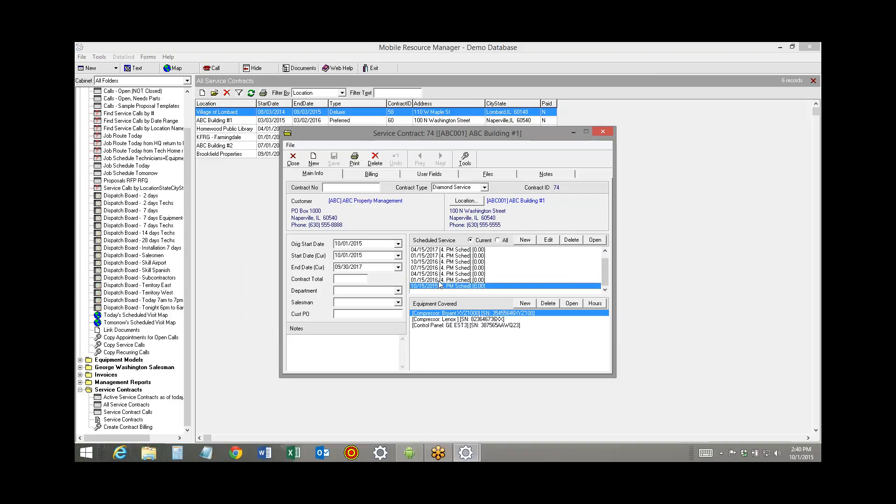
left_click(441, 280)
left_click(441, 274)
left_click(442, 268)
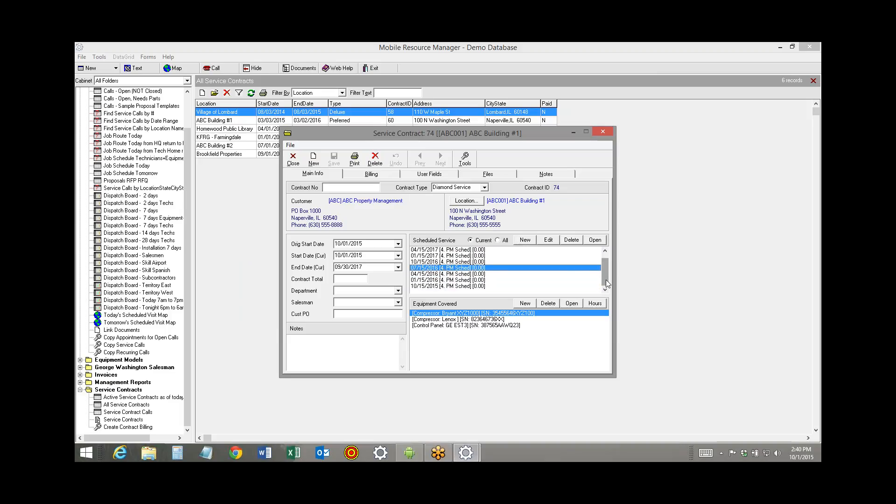
left_click_drag(606, 279, 607, 265)
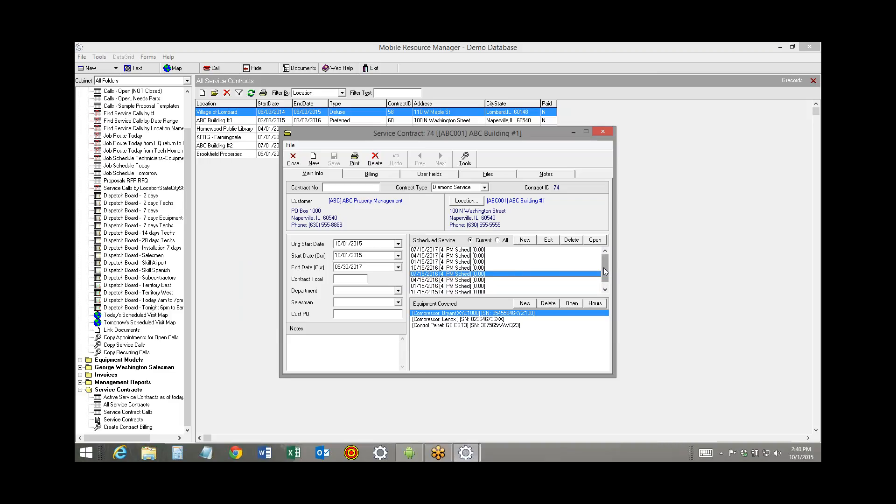
scroll(578, 289, "down", 1)
left_click(436, 286)
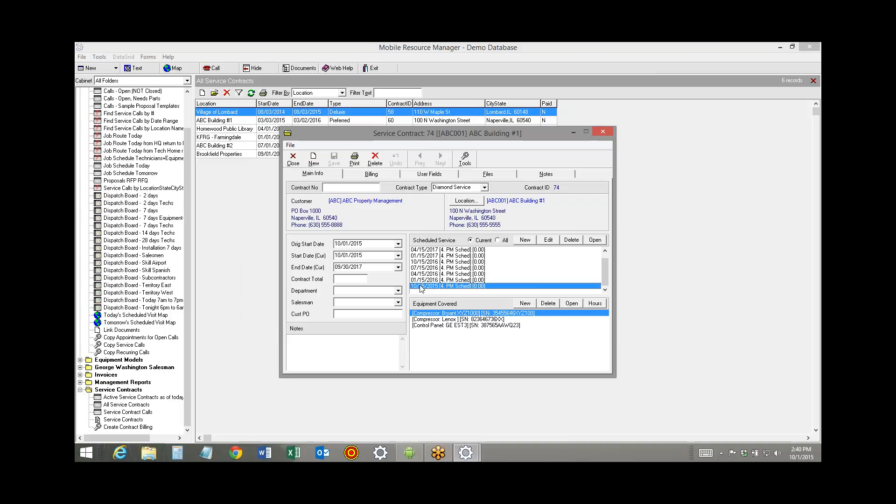
left_click(293, 159)
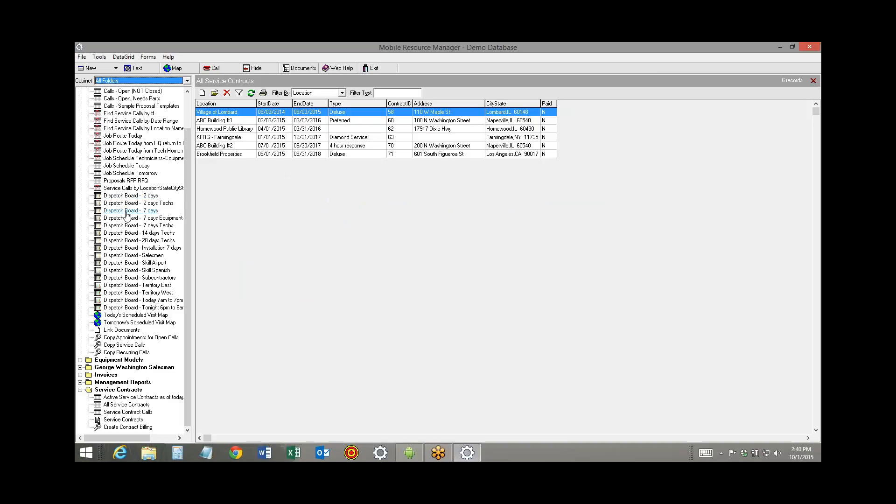
On the 7-day dispatch board, list unscheduled planned maintenance for the next 30 days, sorted by date of call
left_click(127, 211)
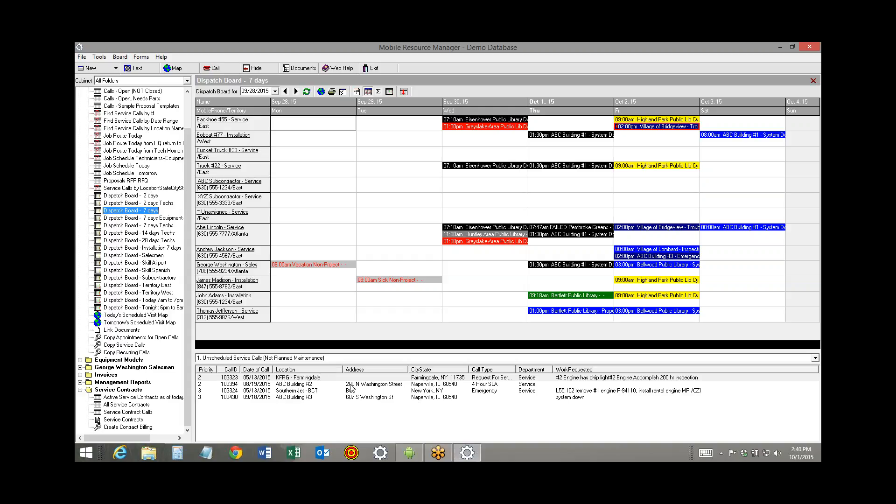
left_click(815, 357)
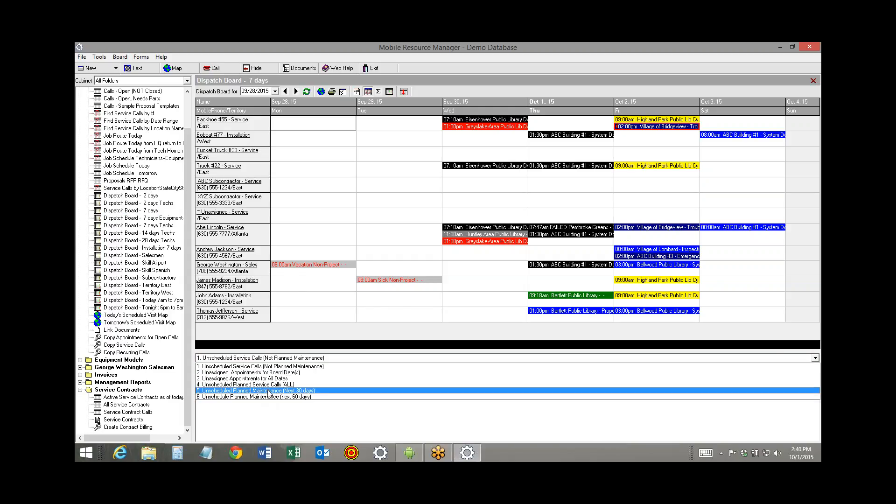
left_click(268, 390)
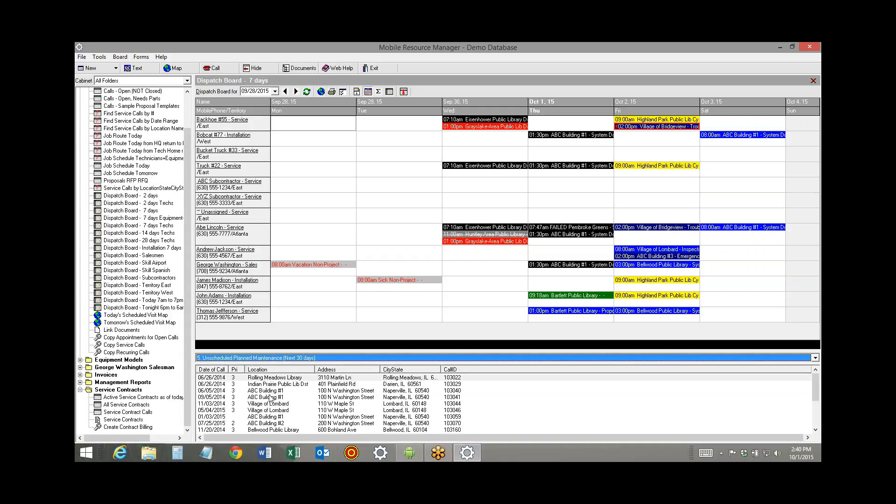
left_click(321, 411)
scroll(159, 410, "down", 1)
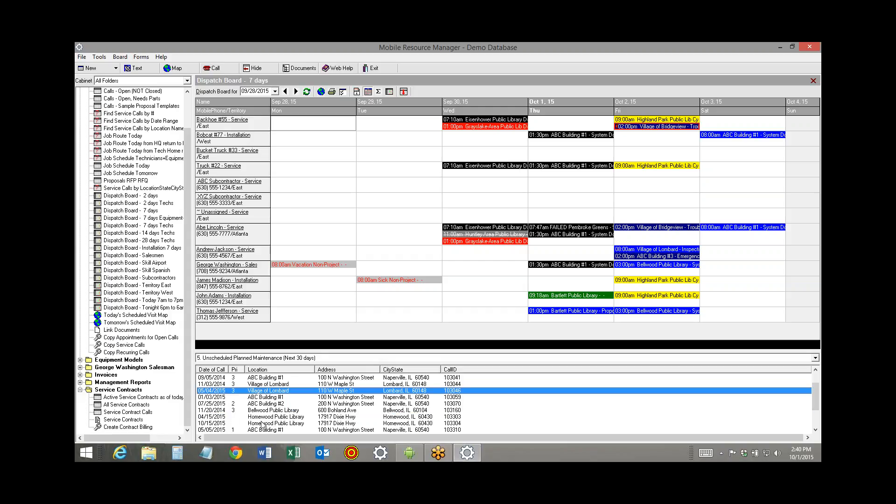
left_click(212, 371)
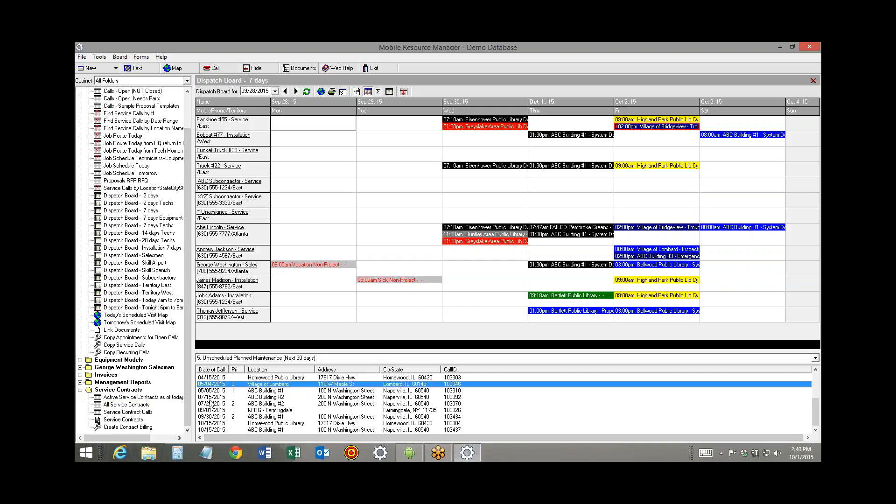
Schedule the 10/15/2015 ABC Building #1 maintenance call for Abe Lincoln on 10/01/2015 at 4:00 pm
left_click(222, 429)
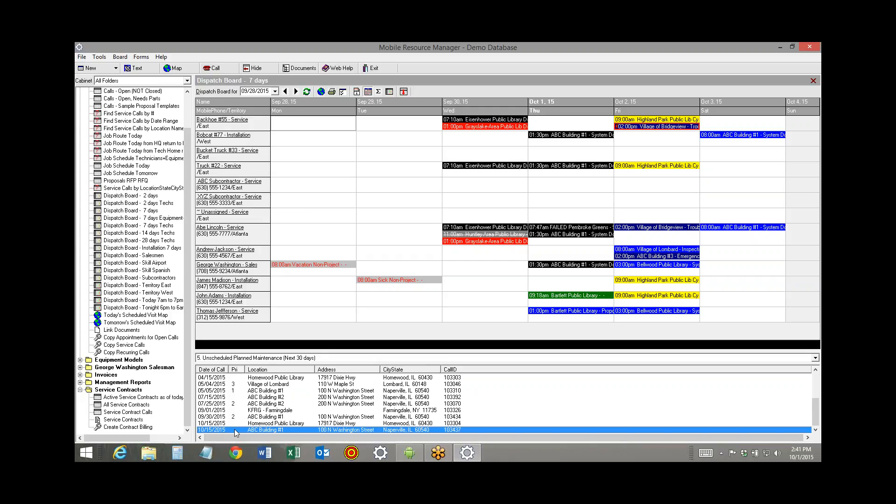
double_click(550, 244)
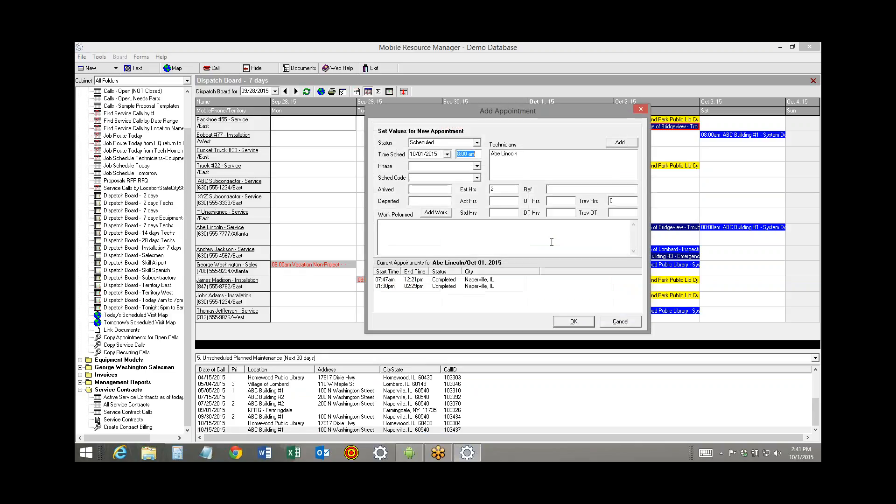
type("4:00 pm")
left_click(572, 321)
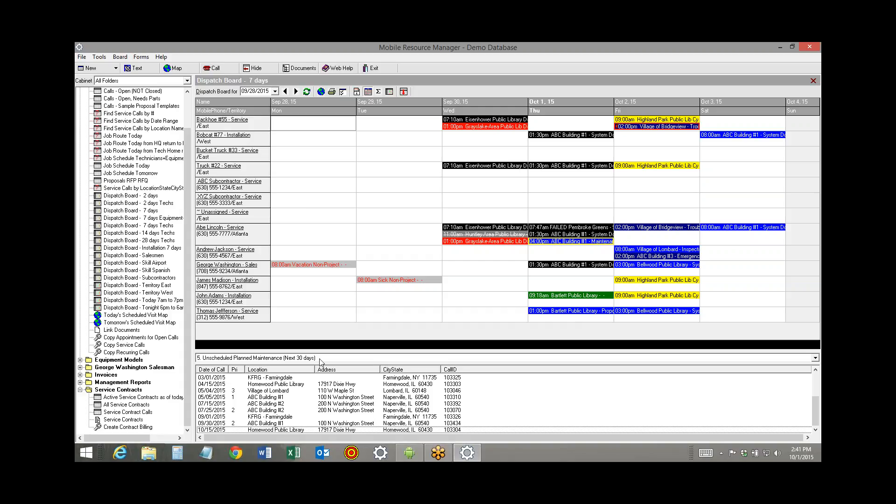
Open the ABC Building #1 Diamond Service contract from all service contracts and set its bill type to Monthly
left_click(126, 405)
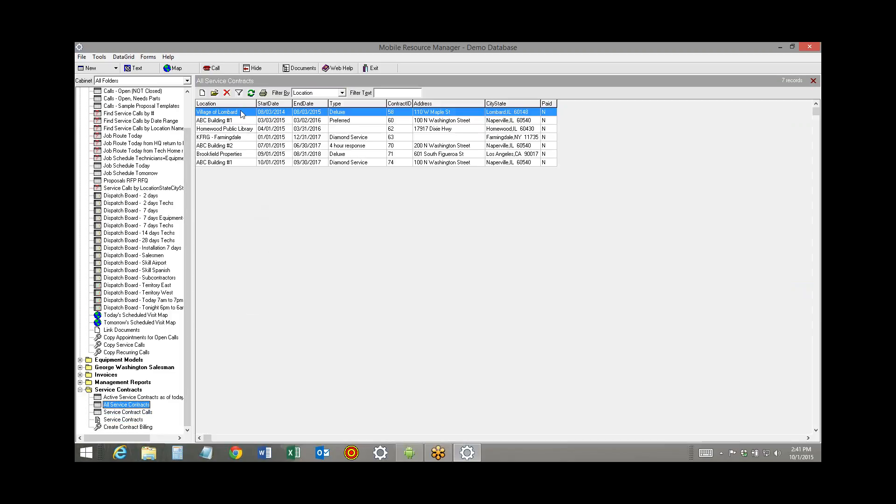
double_click(242, 162)
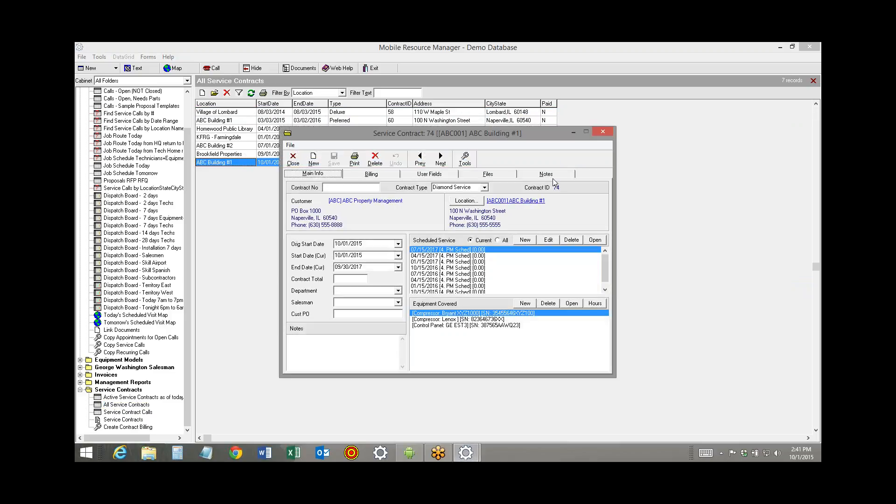
left_click(395, 176)
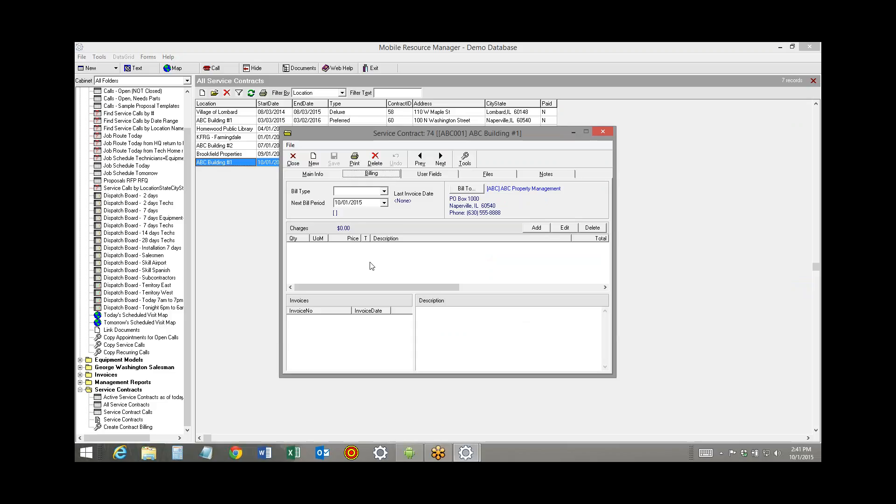
left_click(385, 192)
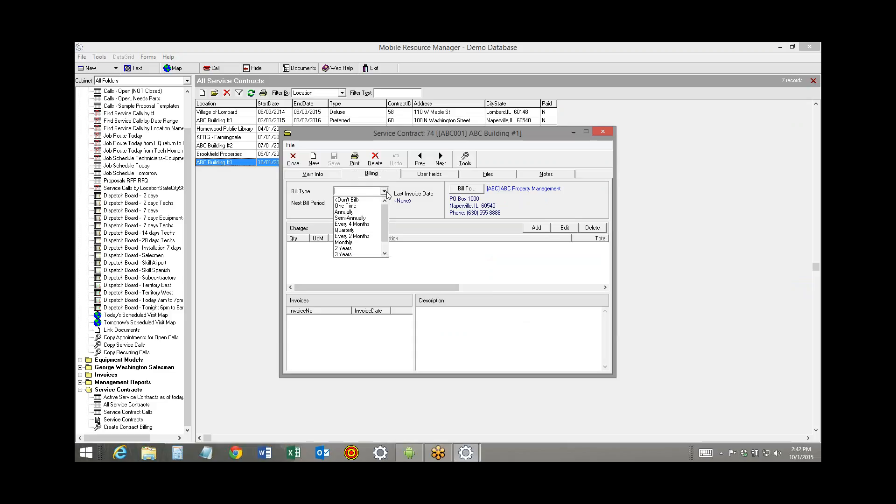
left_click(364, 243)
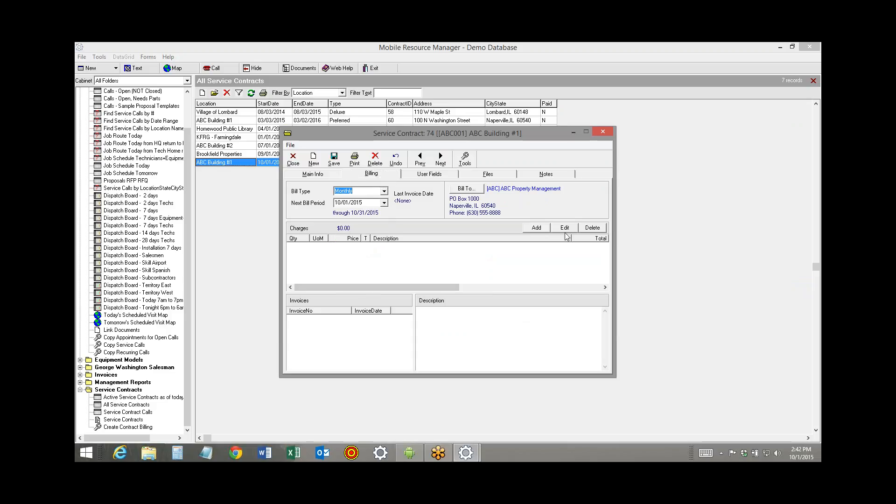
Add the MC-M Monthly Maintenance Contract charge with quantity 1 and price 333, then save and close the contract
left_click(536, 228)
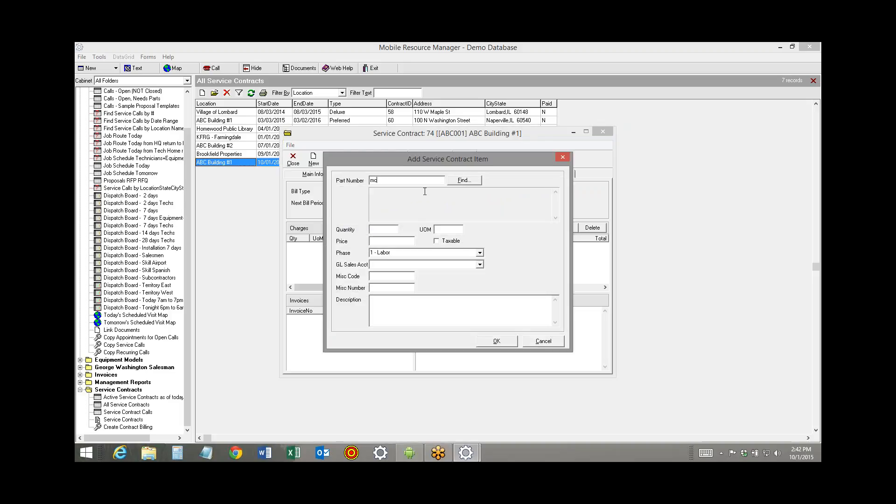
left_click(393, 230)
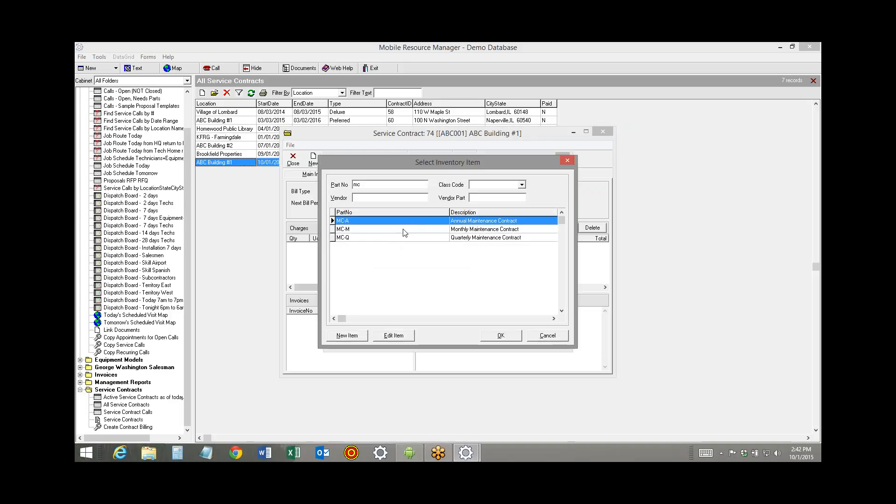
double_click(402, 229)
left_click_drag(390, 241, 306, 240)
type("333")
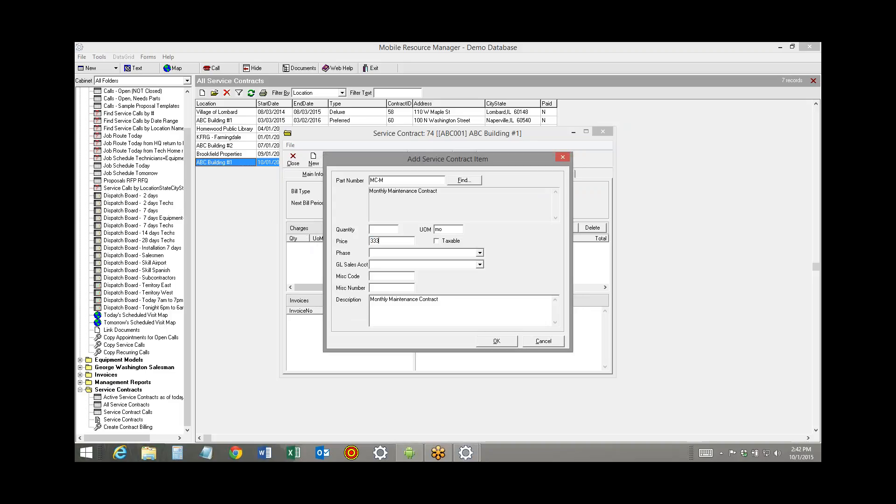
left_click(387, 230)
type("1")
left_click(512, 342)
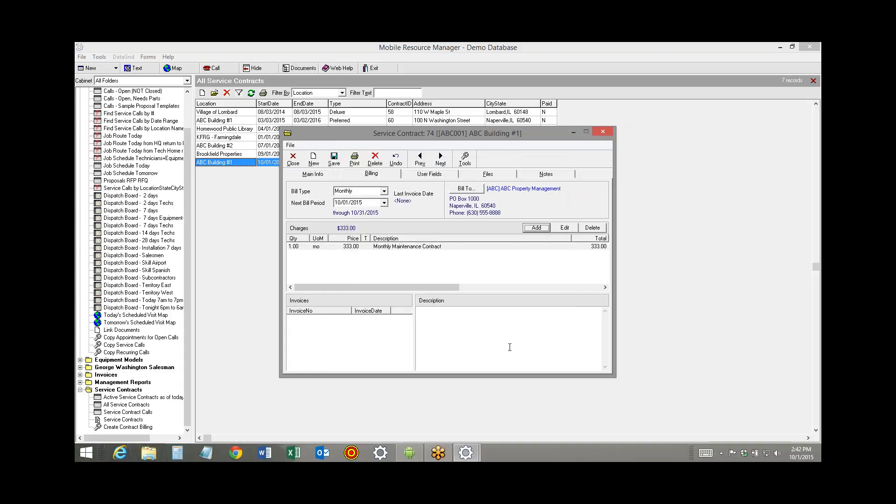
left_click(334, 158)
left_click(293, 159)
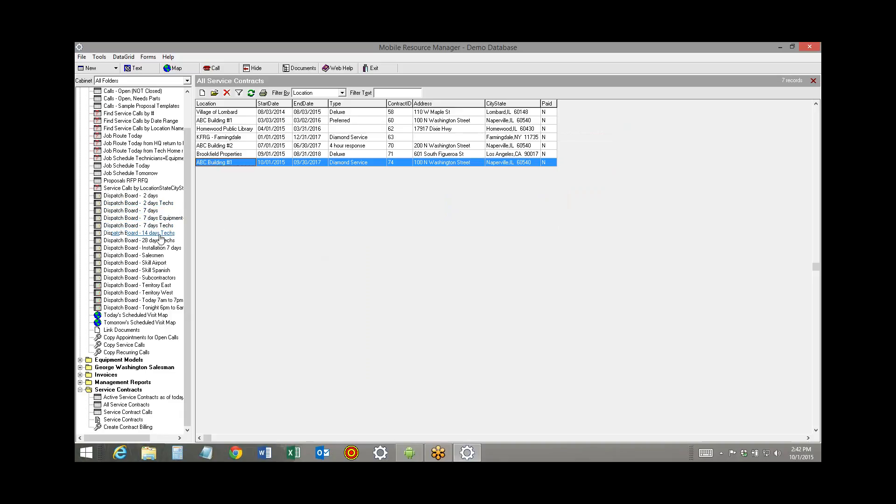
From the 7-day dispatch board, view the web map of the arrival location for the completed 1:30 pm ABC Building #1 appointment
left_click(135, 210)
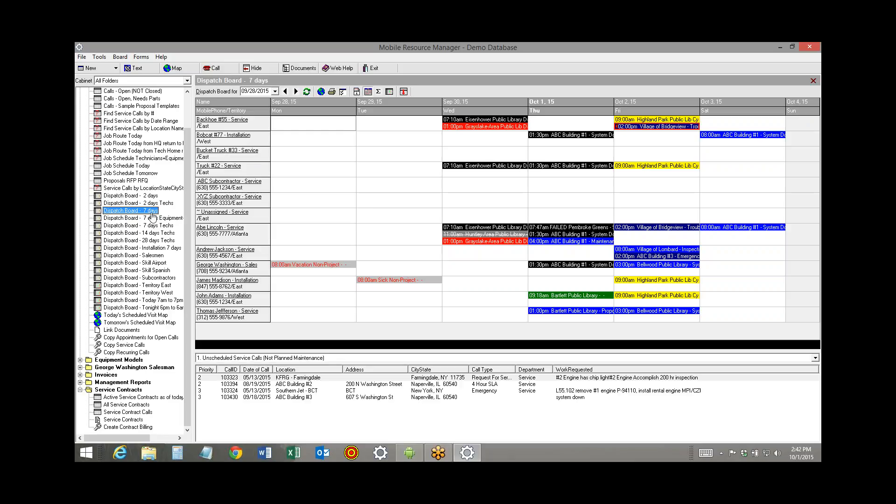
double_click(544, 238)
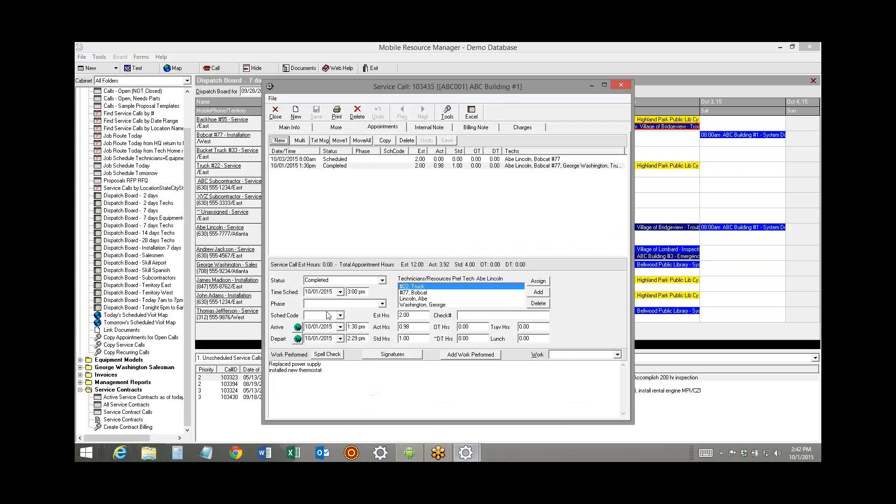
left_click(298, 329)
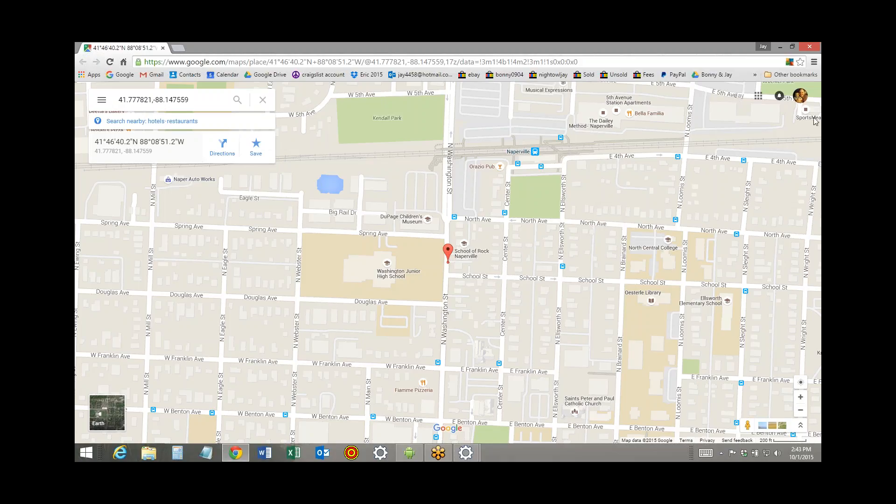
left_click(809, 47)
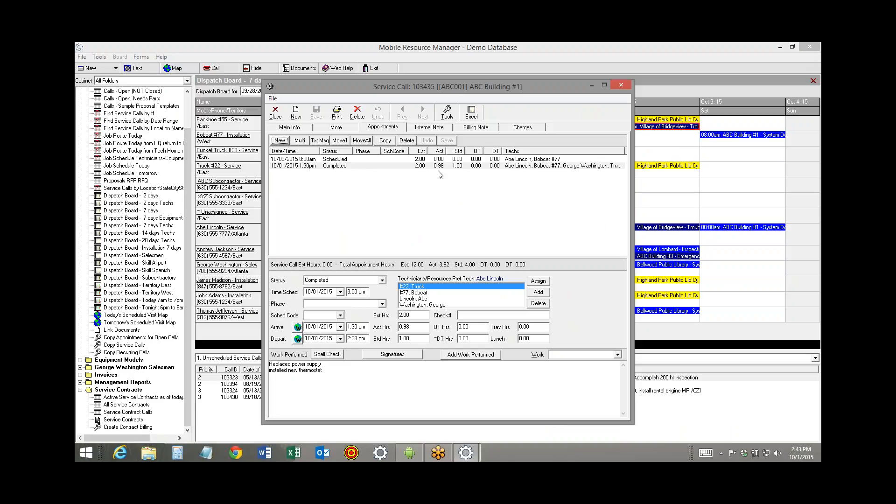
left_click(276, 112)
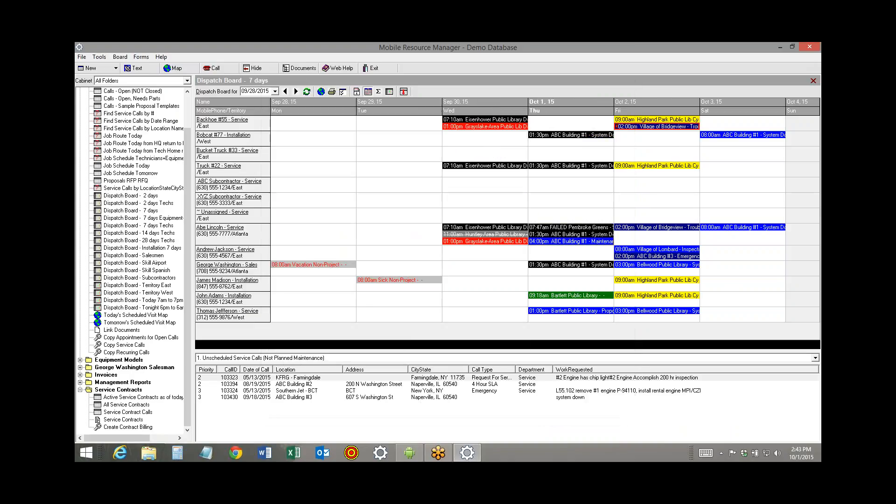
Switch to the Android mirror, view the Pembroke Greens location on the map, and return to its location details
left_click(409, 453)
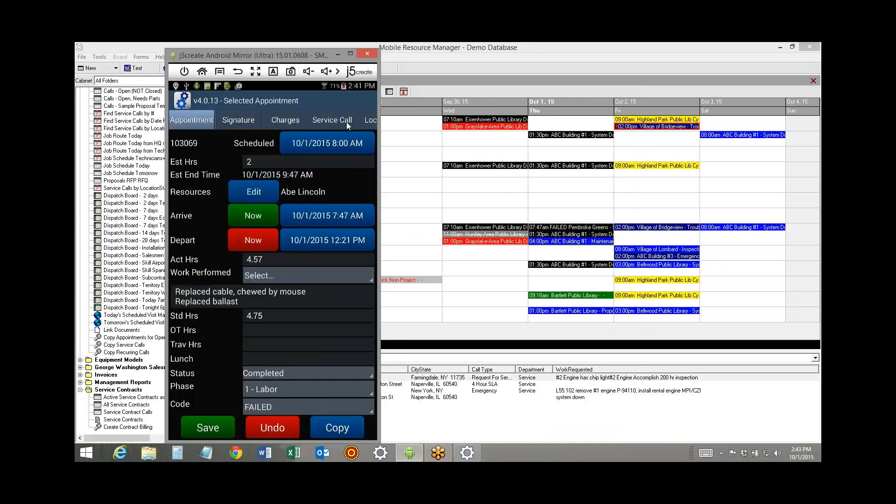
left_click_drag(318, 116, 224, 111)
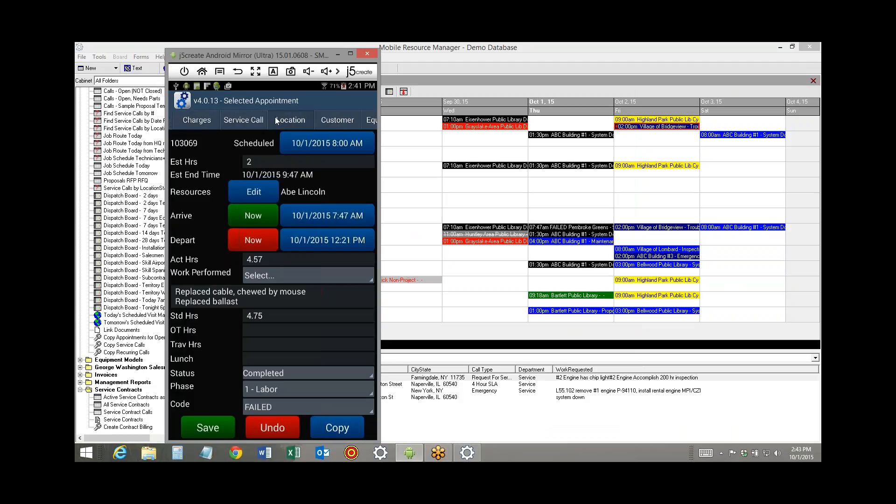
left_click(276, 117)
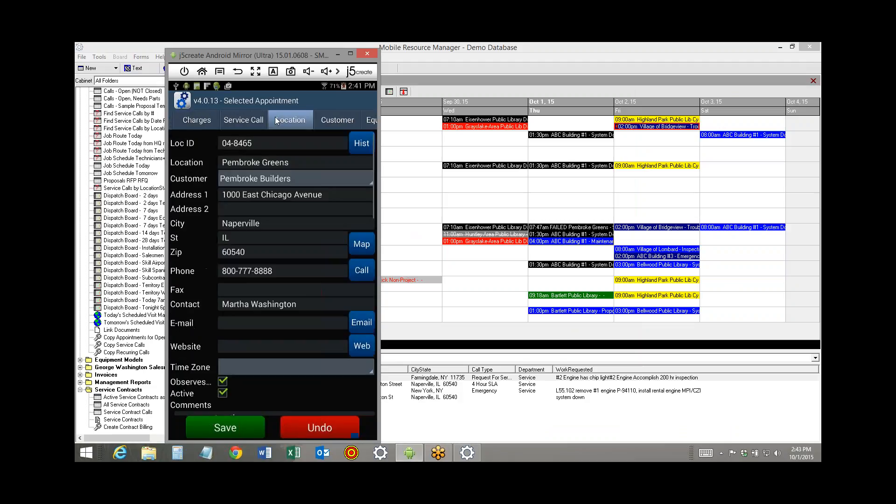
left_click(357, 243)
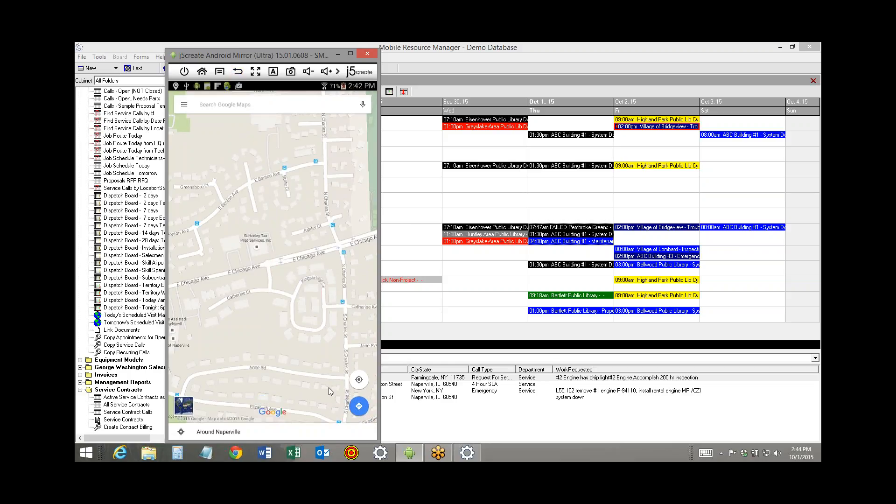
left_click(239, 72)
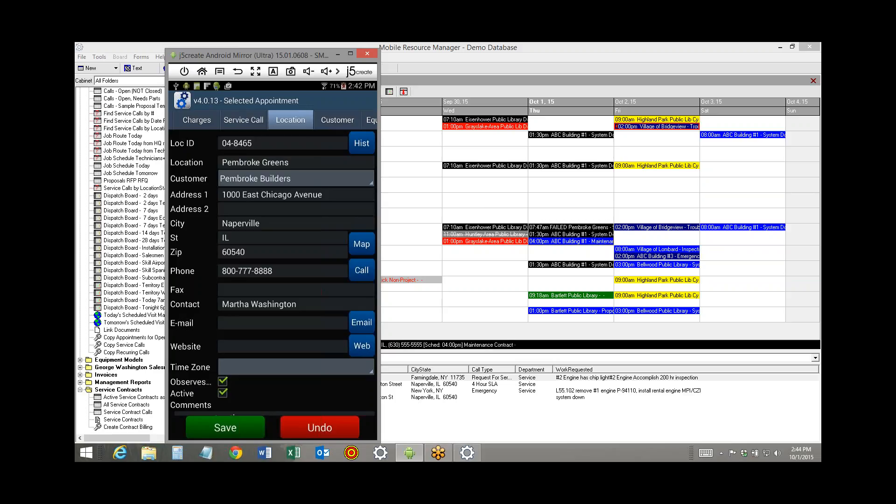
Open the control properties for customizing the service call form from the 1:30 pm ABC Building #1 call
double_click(558, 237)
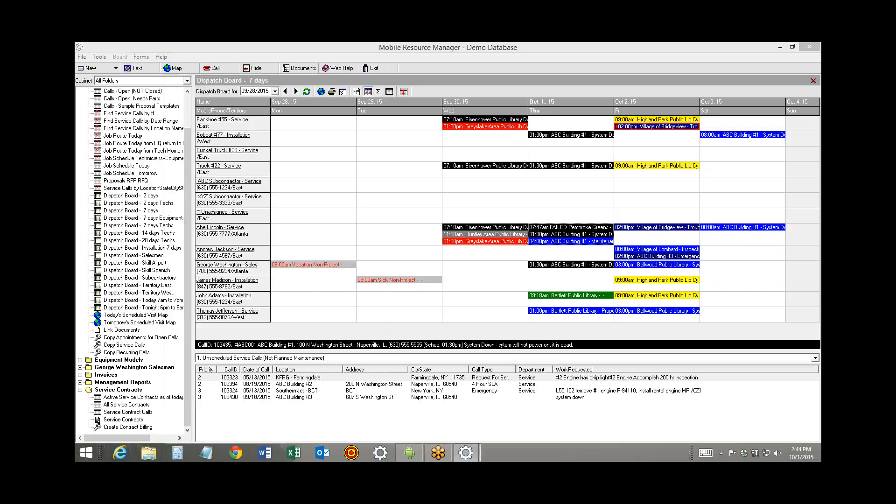
left_click(279, 127)
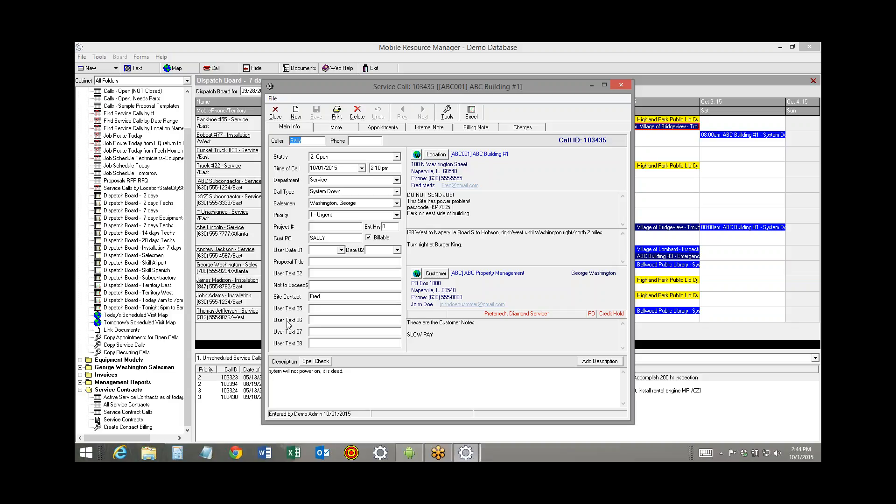
left_click(447, 114)
left_click(465, 243)
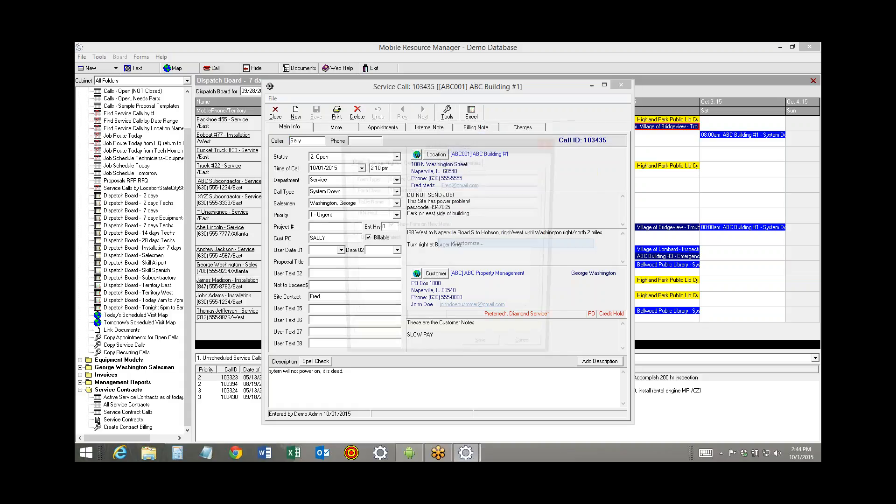
left_click(470, 161)
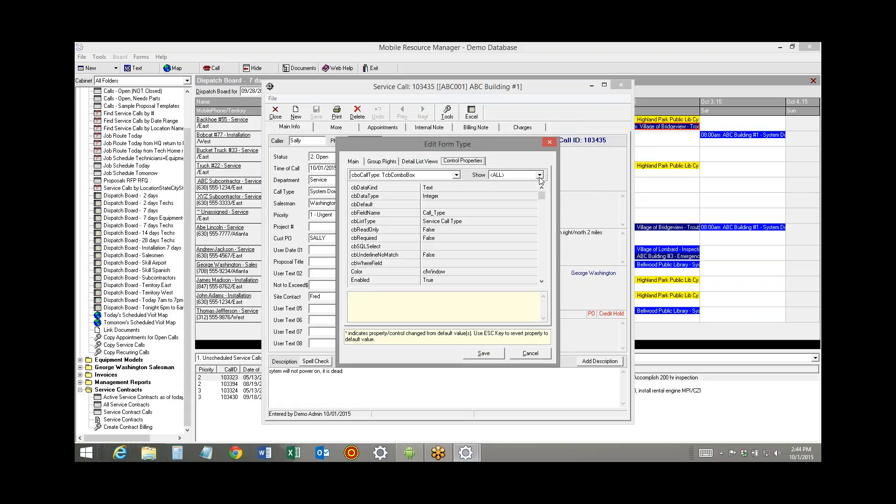
Set the lblUserText07 label's caption to "10-01 Demo", save the form customization, and check the reopened call's main information
left_click(540, 176)
left_click(456, 176)
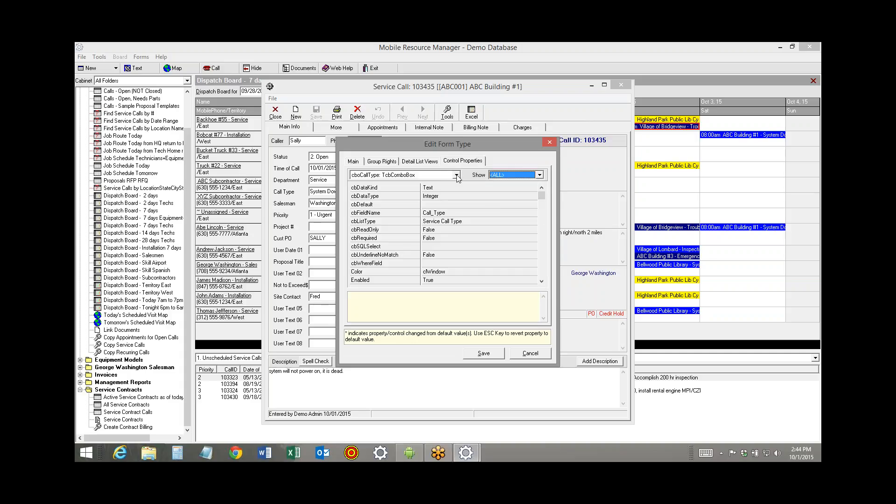
left_click_drag(459, 193, 458, 211)
left_click(441, 201)
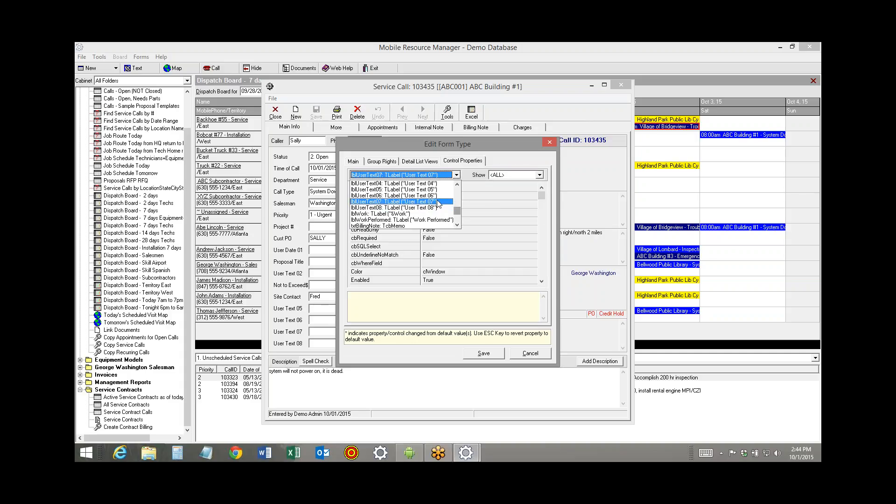
left_click(460, 188)
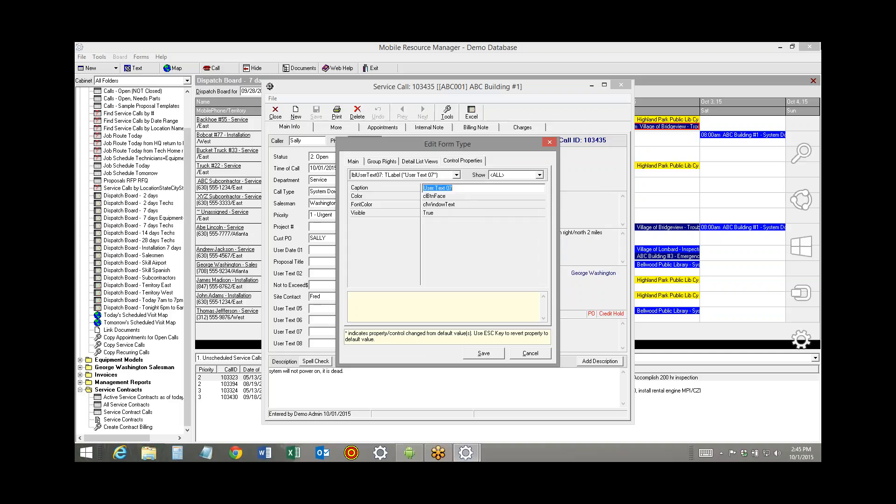
type("10")
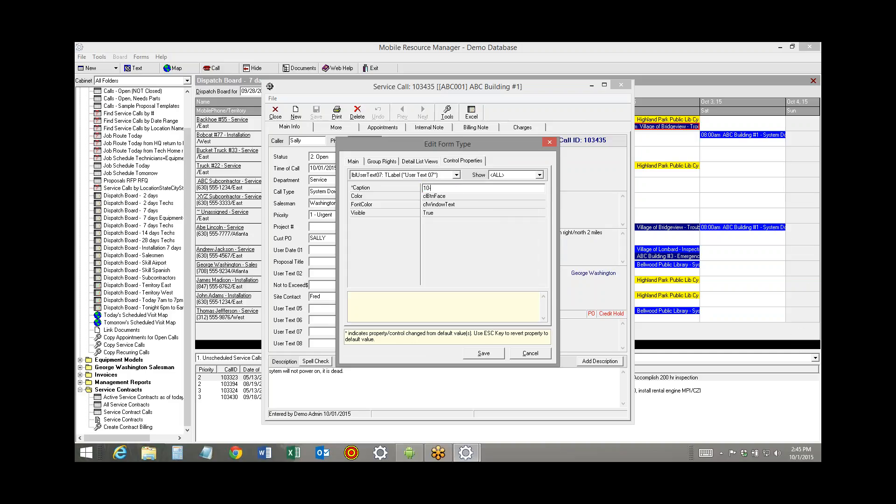
type("-01 Demo")
left_click(479, 353)
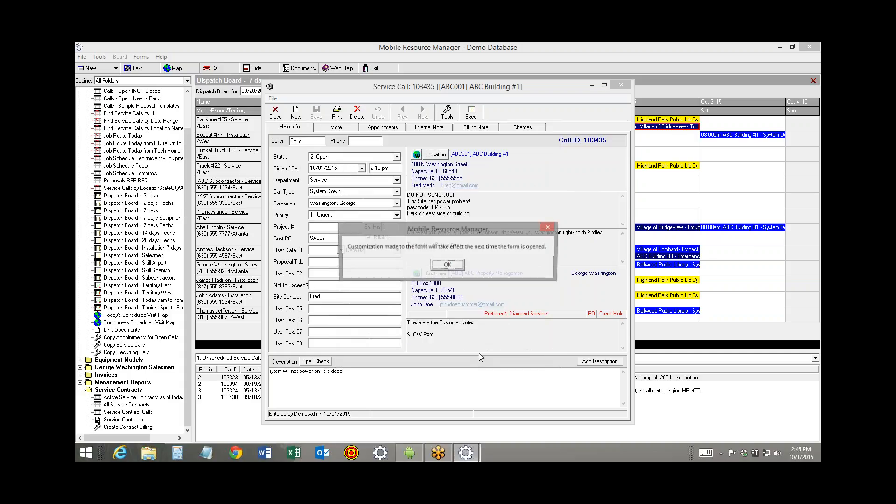
left_click(450, 266)
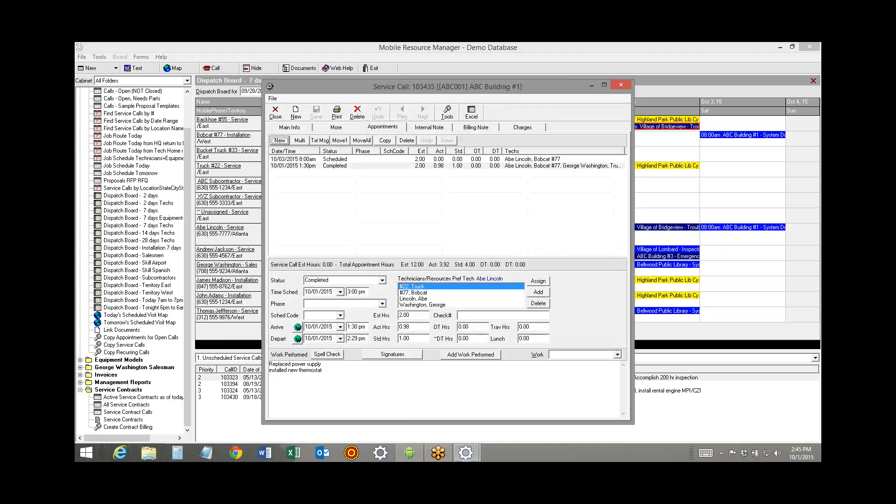
left_click(282, 129)
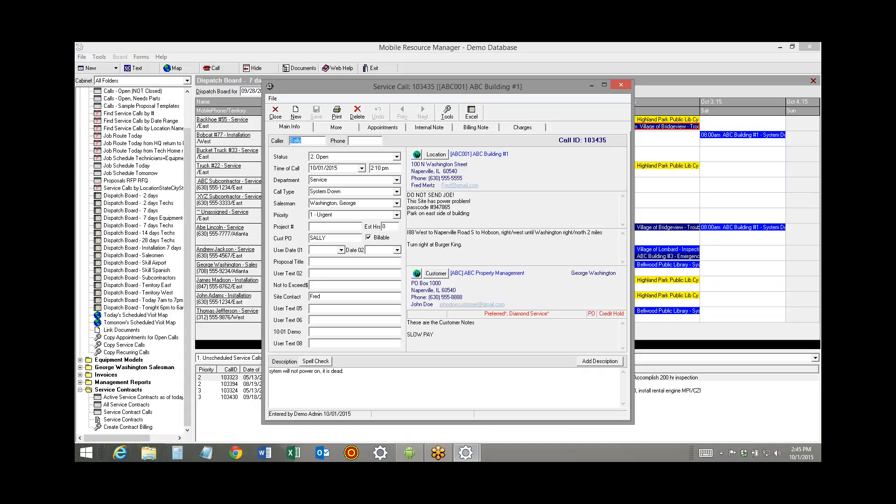
Switch to the Android mirror, synchronize the appointments, and check the 10-01 Demo field in the completed ABC Building #1 service call
left_click(409, 453)
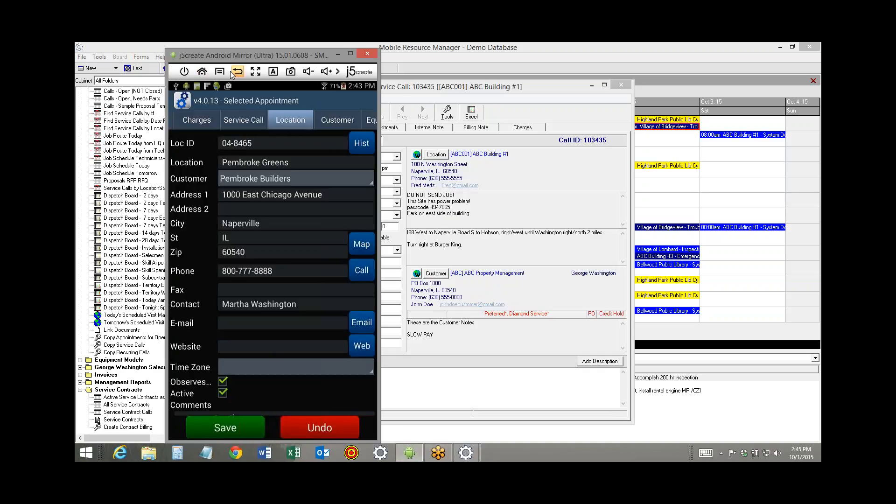
left_click(175, 427)
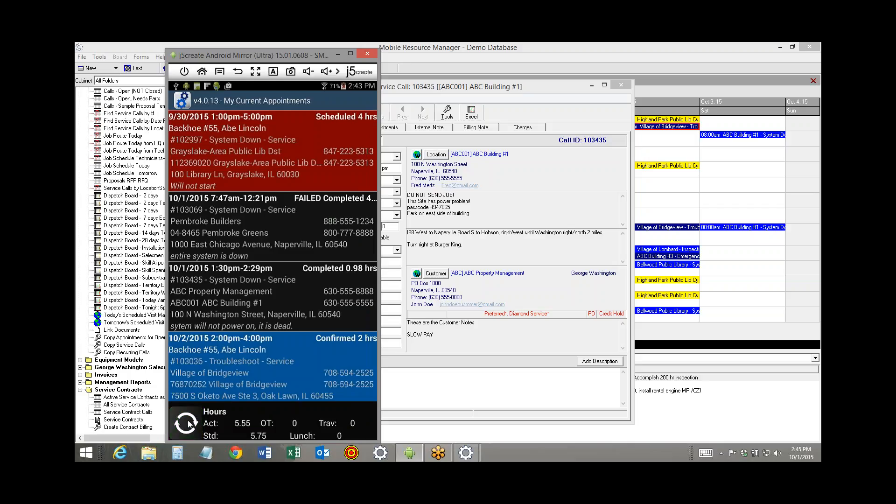
left_click(191, 422)
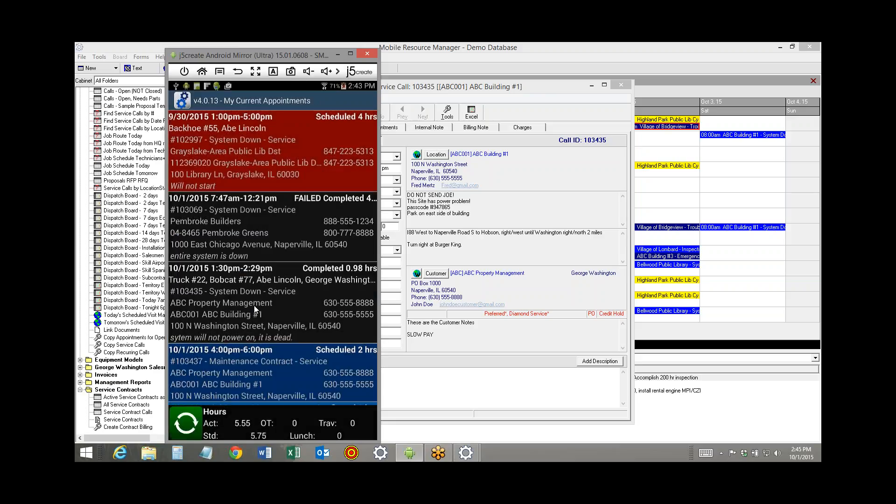
left_click(254, 305)
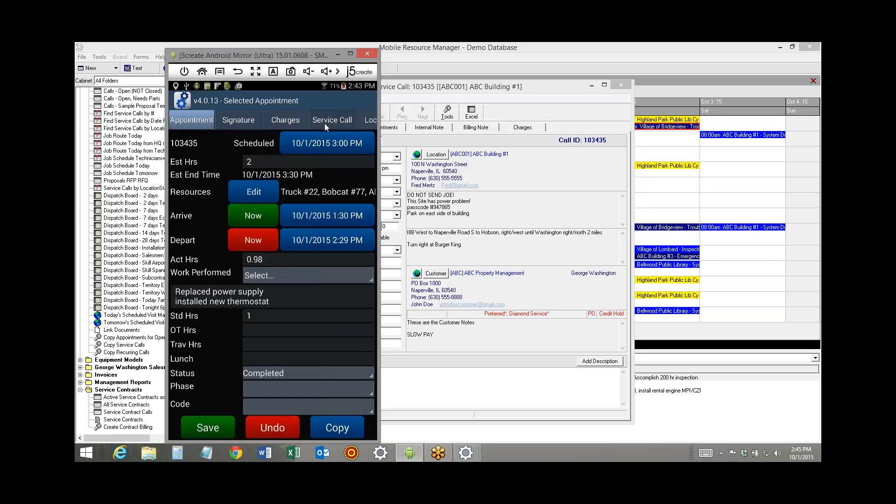
left_click(189, 427)
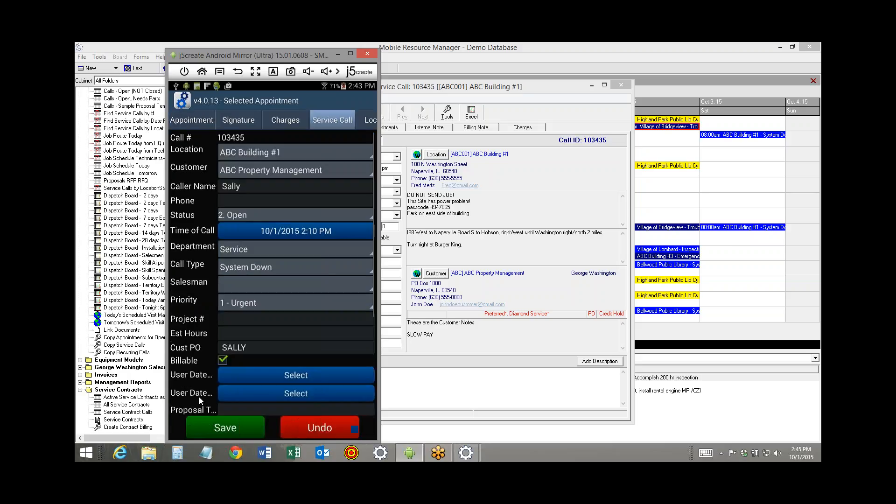
scroll(222, 248, "down", 3)
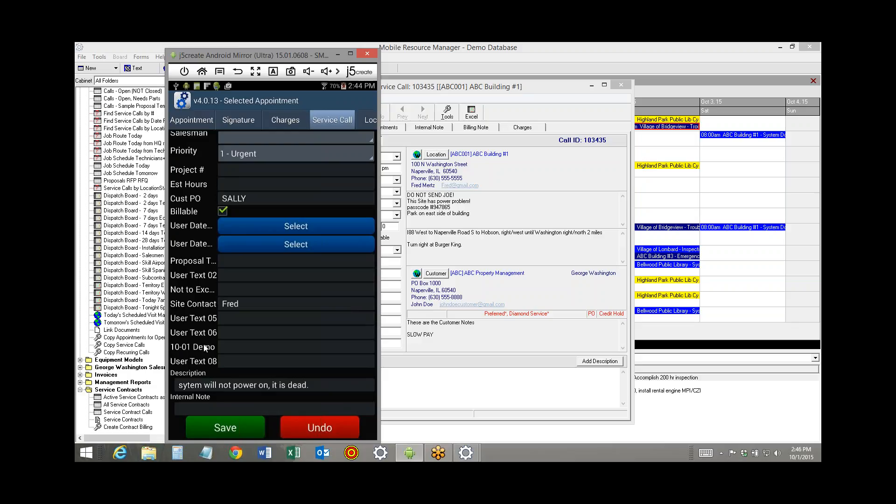
Back in Mobile Resource Manager, spell-check the call description, replacing "sytem" with "system", then save and close the service call
left_click(416, 395)
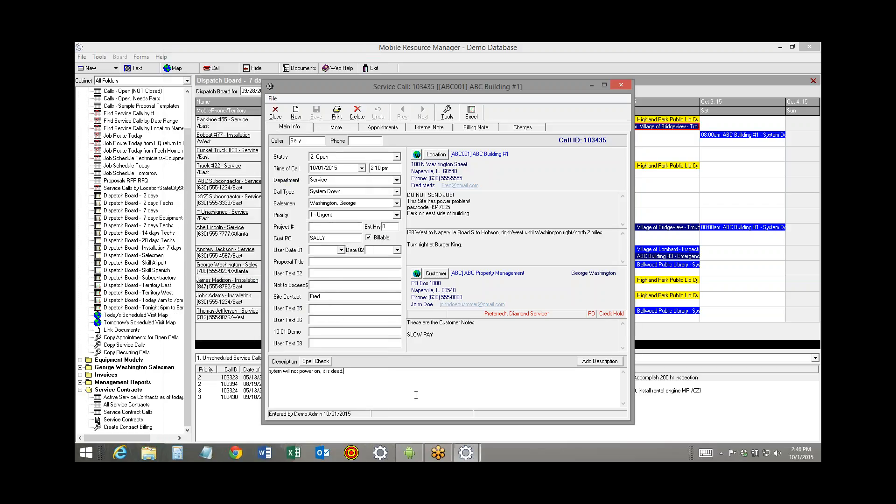
left_click(319, 363)
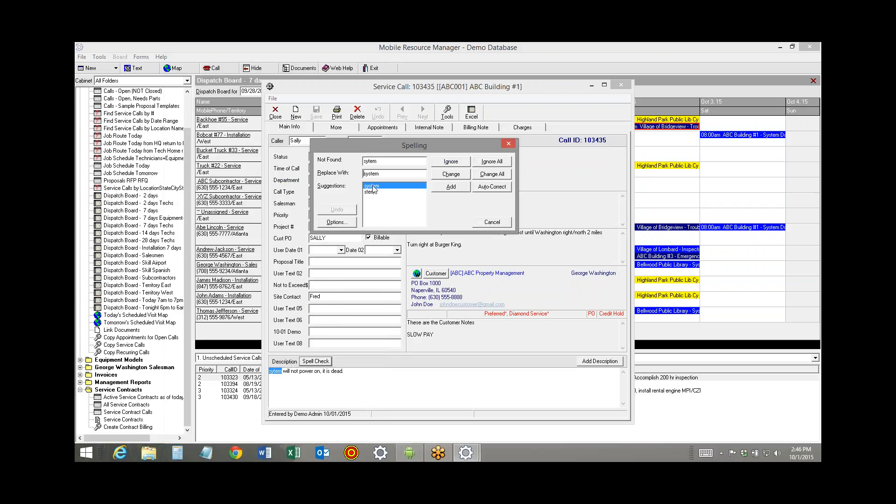
left_click(452, 175)
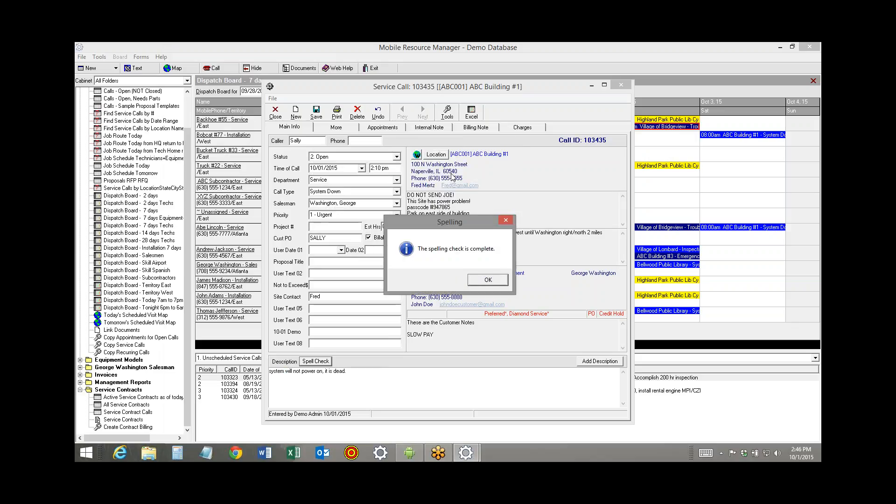
left_click(487, 280)
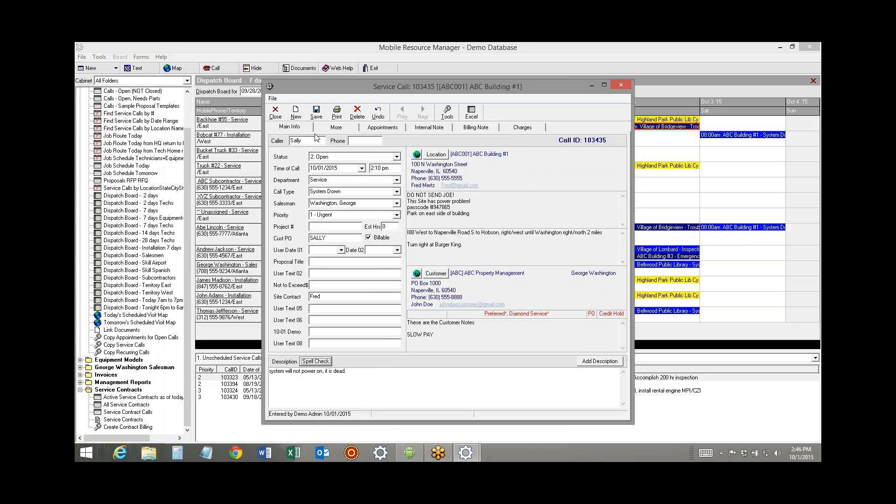
left_click(316, 115)
left_click(276, 114)
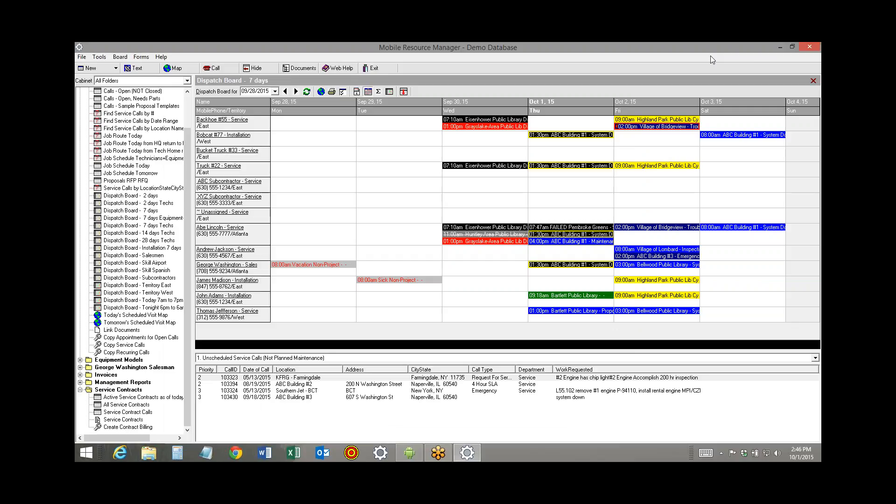
left_click(820, 325)
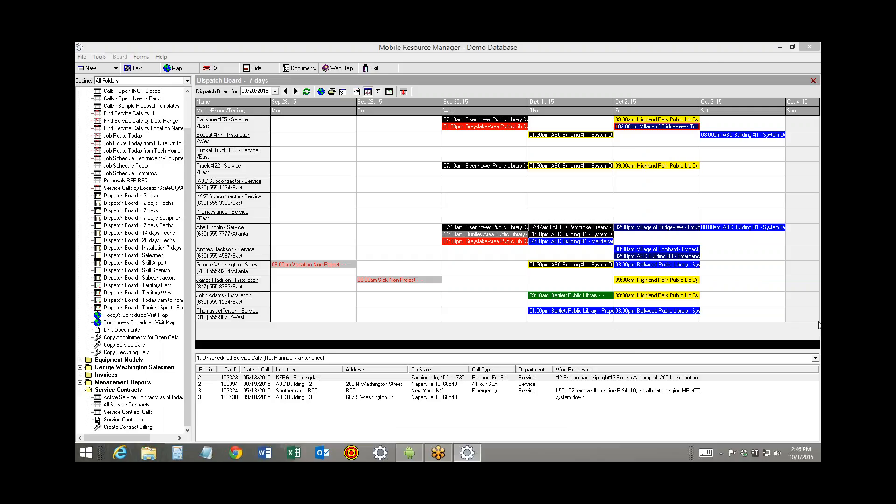